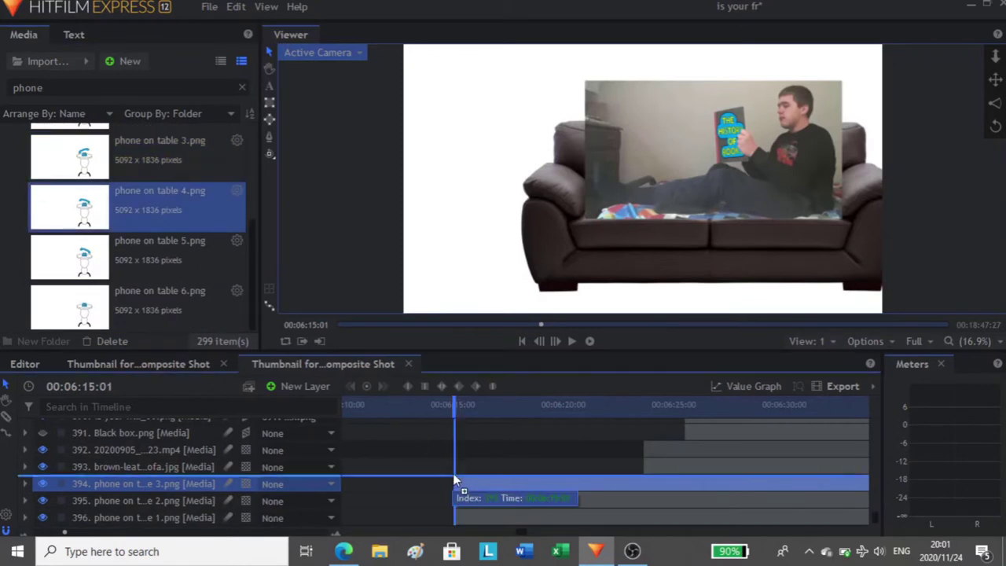
# Add phone on table 5.png and phone on table 6.png to the timeline at 00:06:15:01, stacked above the other phone layers.
pyautogui.moveTo(182, 258); pyautogui.dragTo(456, 473)
pyautogui.moveTo(169, 305); pyautogui.dragTo(457, 473)
pyautogui.scroll(-3, 599, 466)
# Select all six phone layers and, at 00:06:23:00, enlarge them slightly and shift them right, away from the sofa.
pyautogui.moveTo(598, 470); pyautogui.dragTo(622, 511)
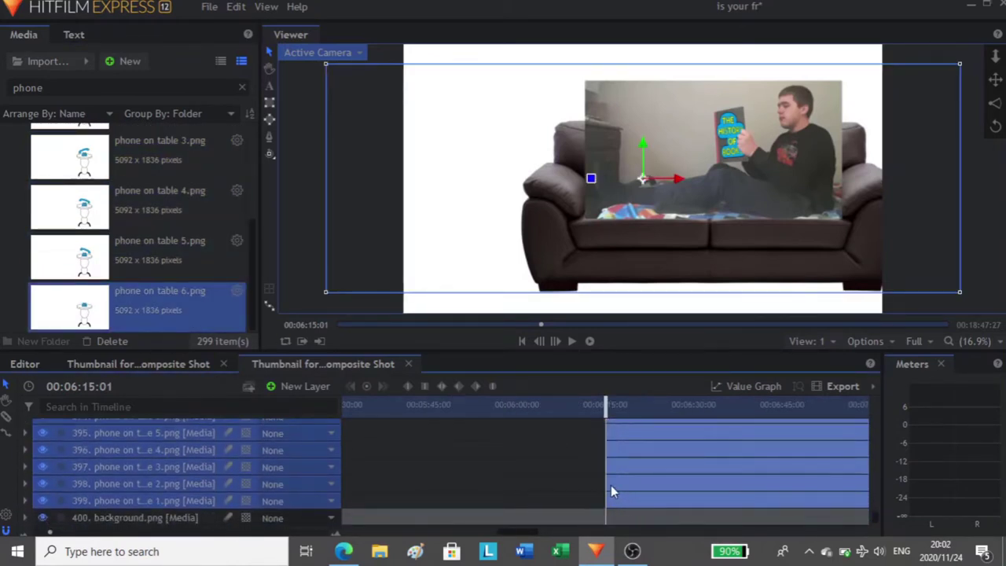
pyautogui.press('space')
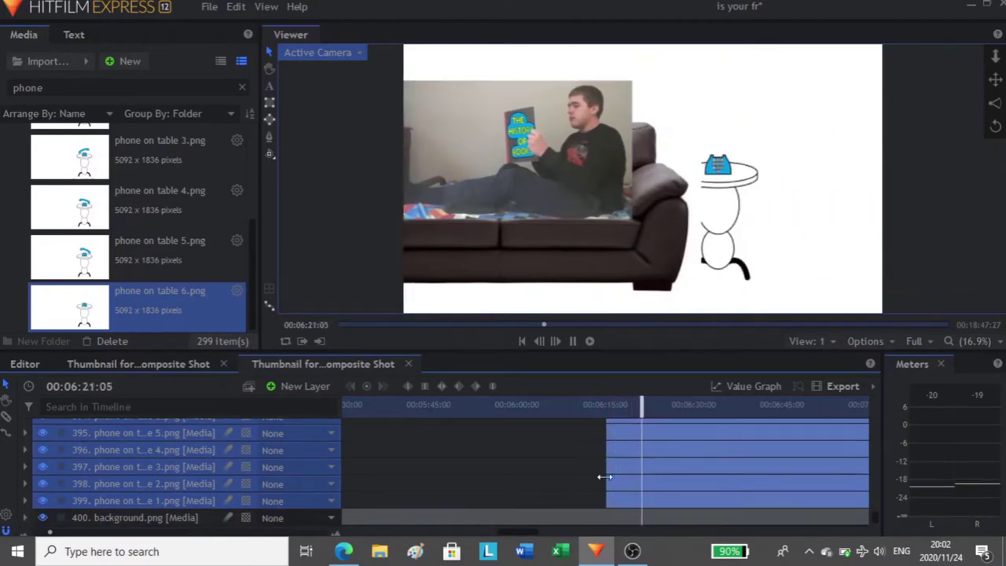
pyautogui.press('space')
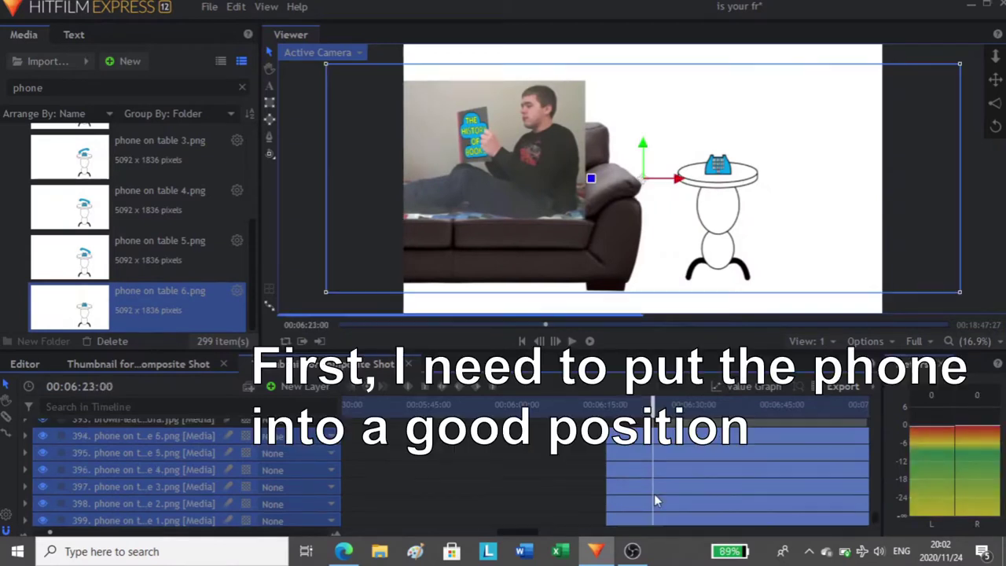
pyautogui.moveTo(327, 292); pyautogui.dragTo(294, 310)
pyautogui.moveTo(682, 180); pyautogui.dragTo(721, 186)
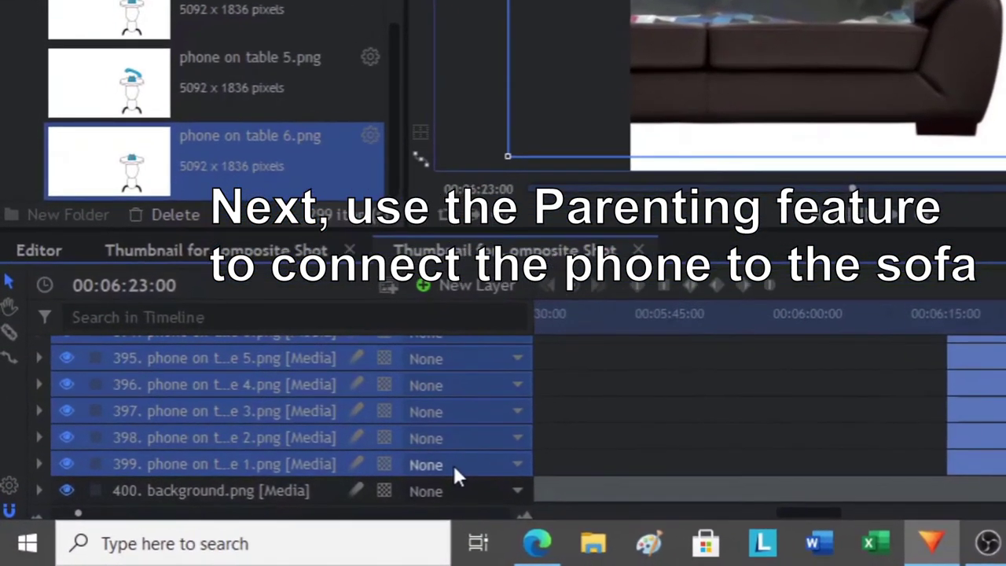
# Parent all six selected phone layers to layer 387, brown-leather-sofa.jpg.
pyautogui.click(290, 520)
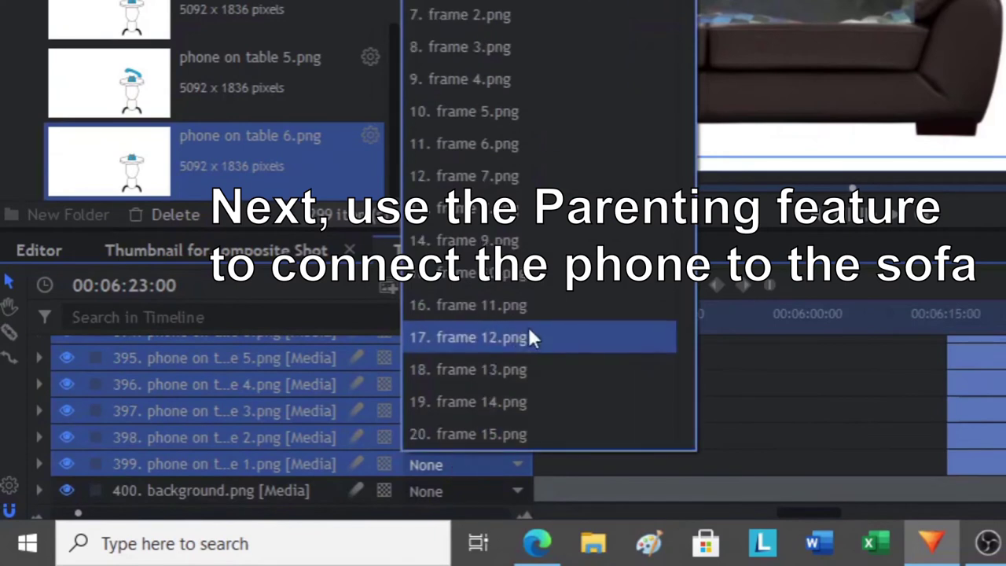
pyautogui.write('390')
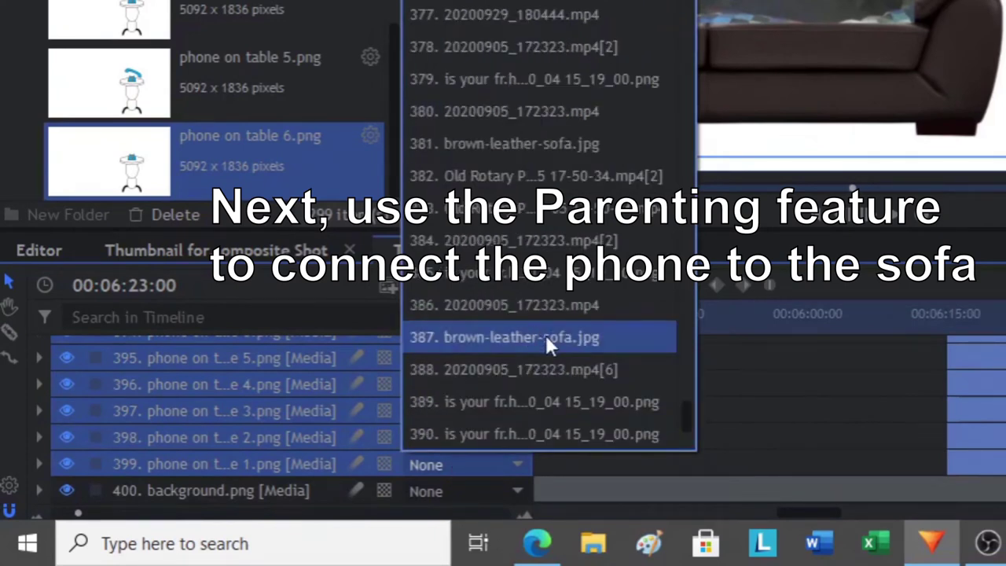
pyautogui.click(602, 337)
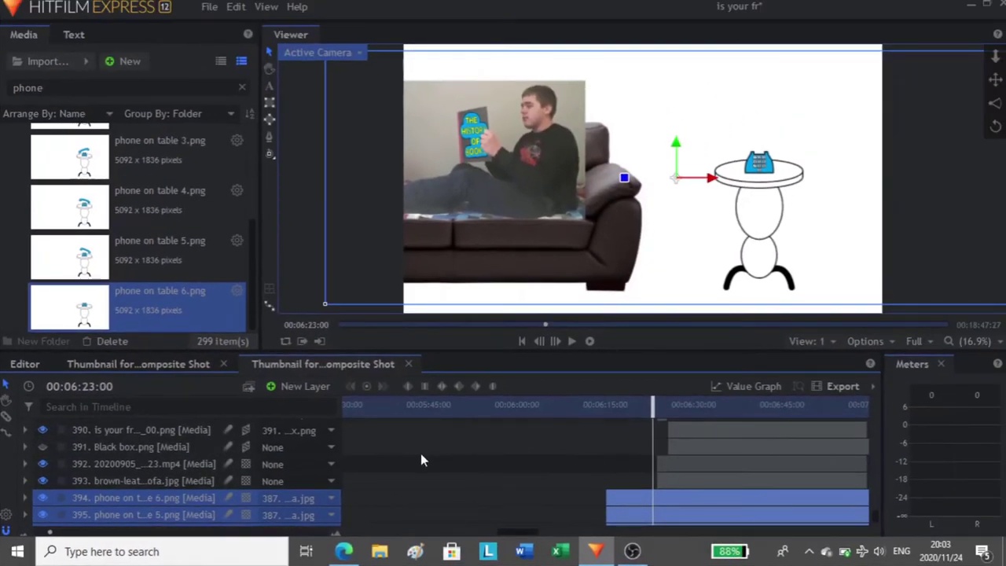
# Check the layer numbers against the phone layers' parent and play the shot from where the phone layers begin.
pyautogui.scroll(3, 491, 446)
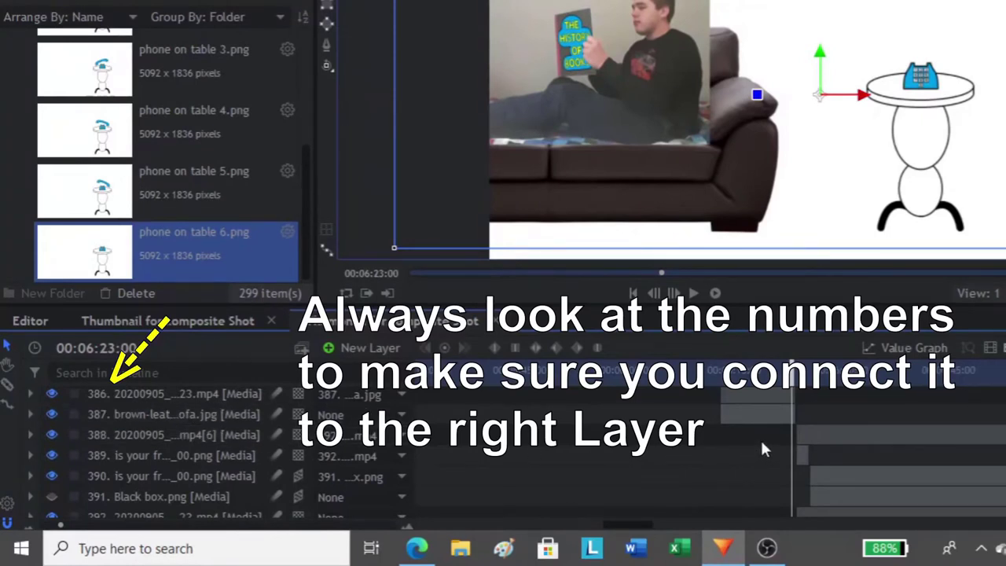
pyautogui.scroll(-3, 761, 446)
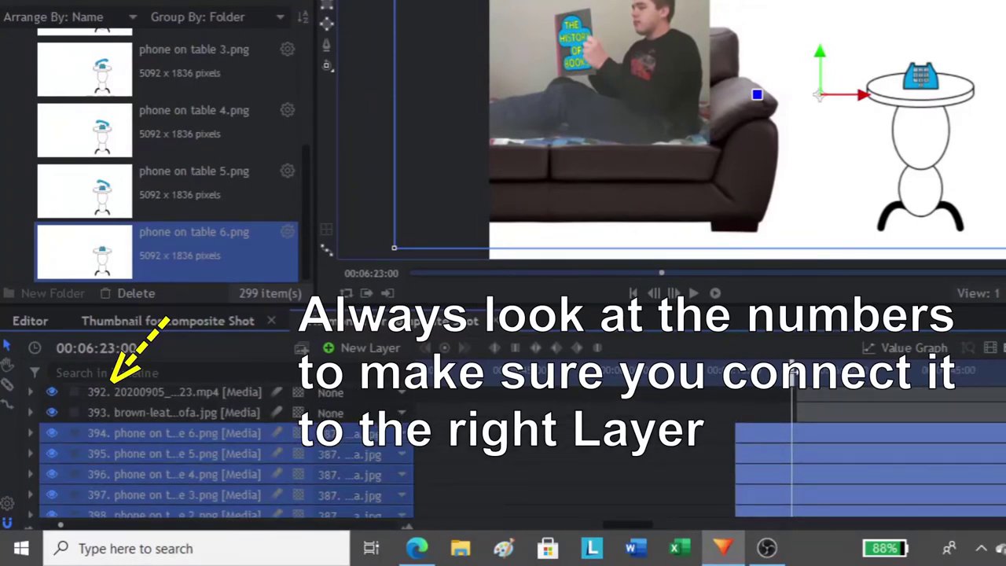
pyautogui.moveTo(792, 373); pyautogui.dragTo(735, 373)
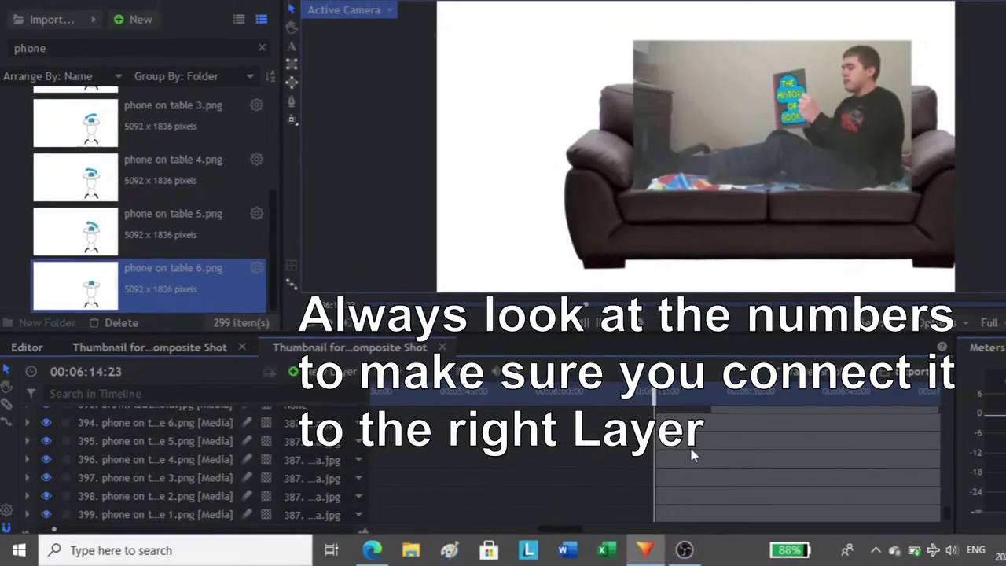
pyautogui.press('space')
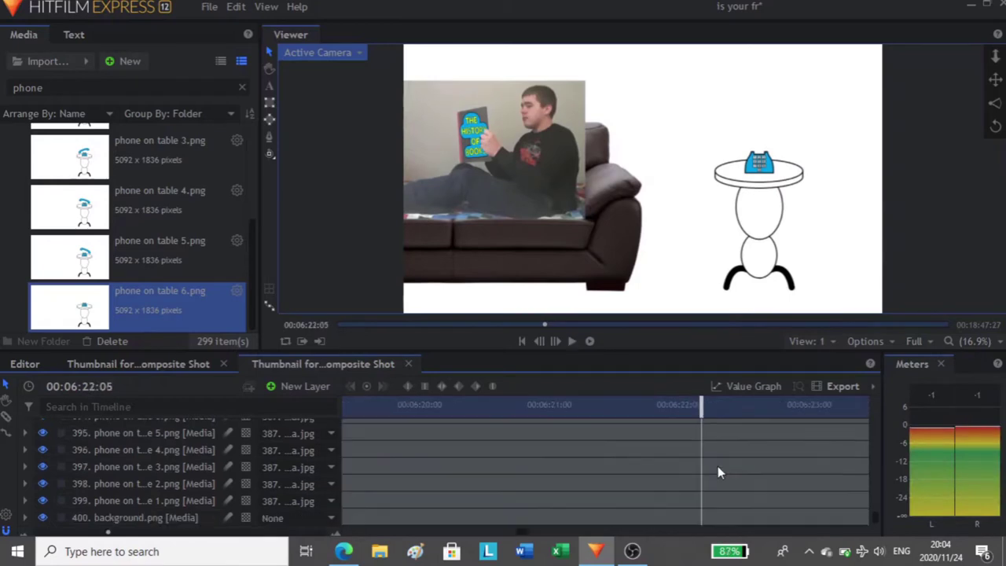
# Set the opacity of the phone on table 6.png layer to 0%.
pyautogui.scroll(4, 717, 466)
pyautogui.scroll(-3, 566, 470)
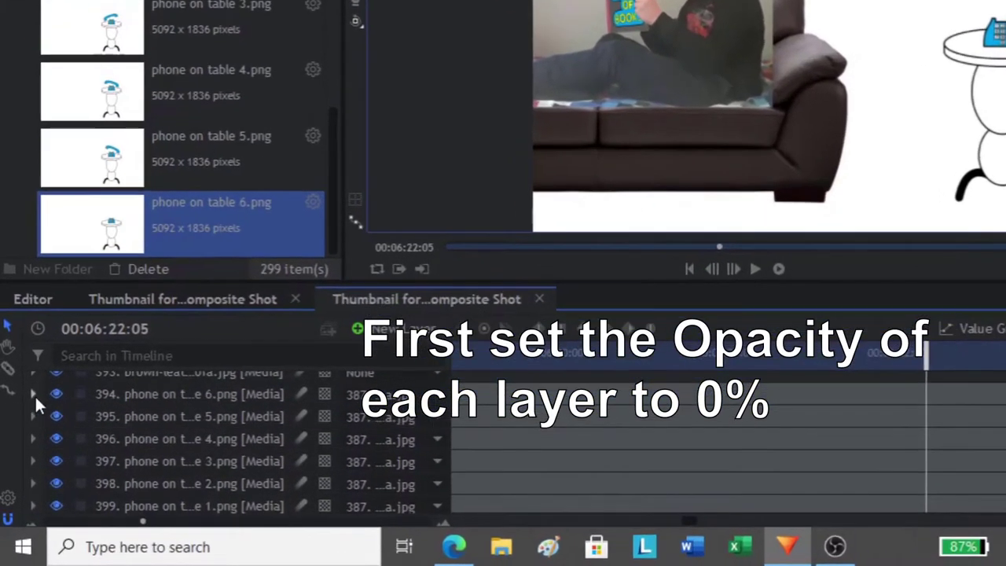
pyautogui.click(25, 436)
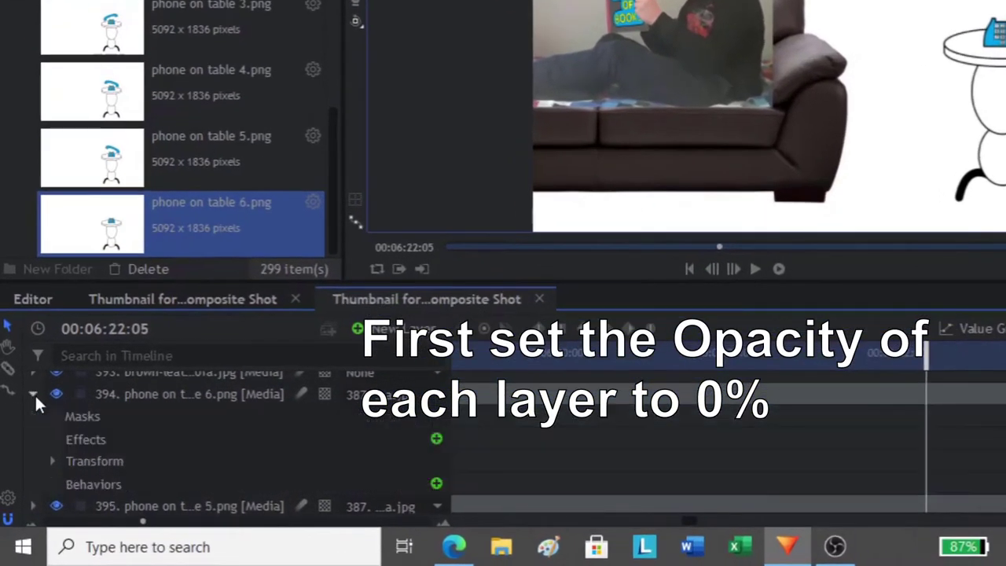
pyautogui.click(50, 462)
pyautogui.moveTo(412, 484); pyautogui.dragTo(354, 484)
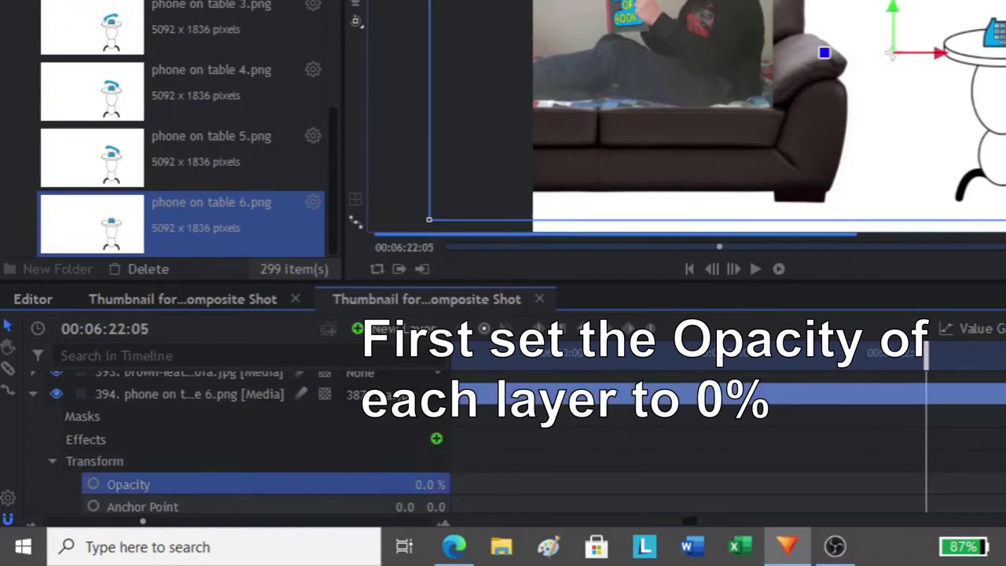
# Set the opacity of the phone on table 5.png and phone on table 4.png layers to 0%.
pyautogui.click(24, 488)
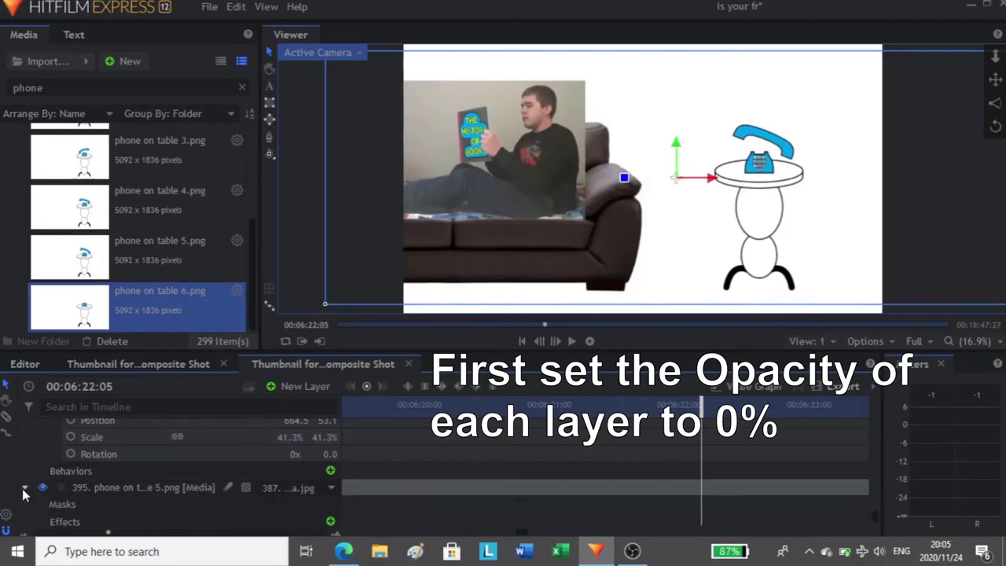
pyautogui.scroll(-2, 26, 488)
pyautogui.click(39, 479)
pyautogui.moveTo(321, 496)
pyautogui.mouseDown()
pyautogui.moveTo(291, 494)
pyautogui.moveTo(316, 489)
pyautogui.moveTo(287, 482)
pyautogui.moveTo(317, 476)
pyautogui.moveTo(284, 474)
pyautogui.moveTo(320, 491)
pyautogui.mouseUp()
pyautogui.scroll(-2, 304, 483)
pyautogui.click(25, 483)
pyautogui.scroll(-1, 28, 487)
pyautogui.click(40, 473)
pyautogui.scroll(-2, 285, 460)
# Set the opacity of the phone on table 3.png and phone on table 2.png layers to 0%.
pyautogui.click(26, 467)
pyautogui.scroll(-1, 30, 473)
pyautogui.click(40, 459)
pyautogui.scroll(-2, 276, 471)
pyautogui.click(25, 486)
pyautogui.scroll(-1, 26, 488)
pyautogui.click(40, 476)
pyautogui.scroll(-2, 181, 440)
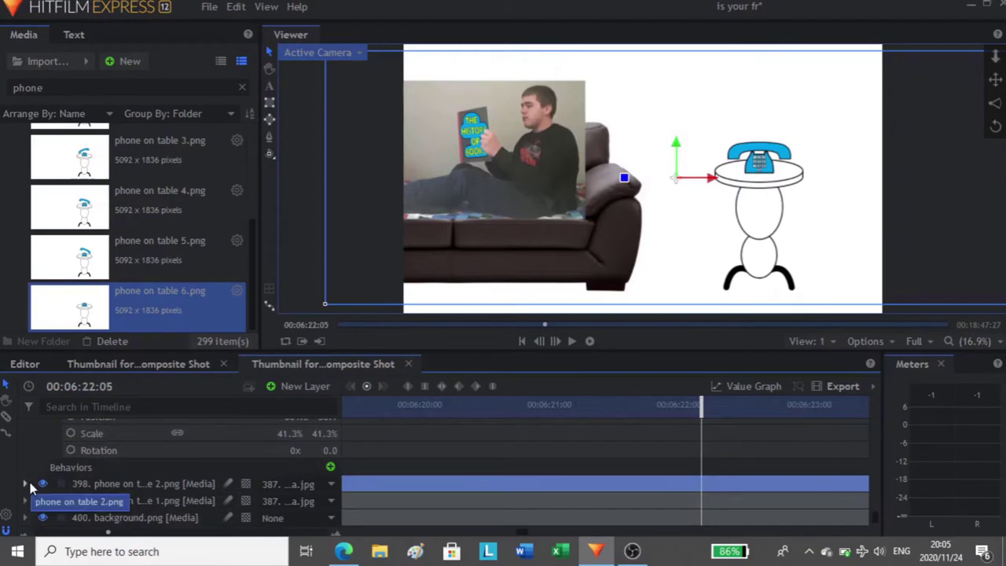
# Keyframe the opacity of phone on table 1.png at 100% at 00:06:22:04 and 0% at 00:06:22:05.
pyautogui.click(25, 483)
pyautogui.scroll(2, 28, 483)
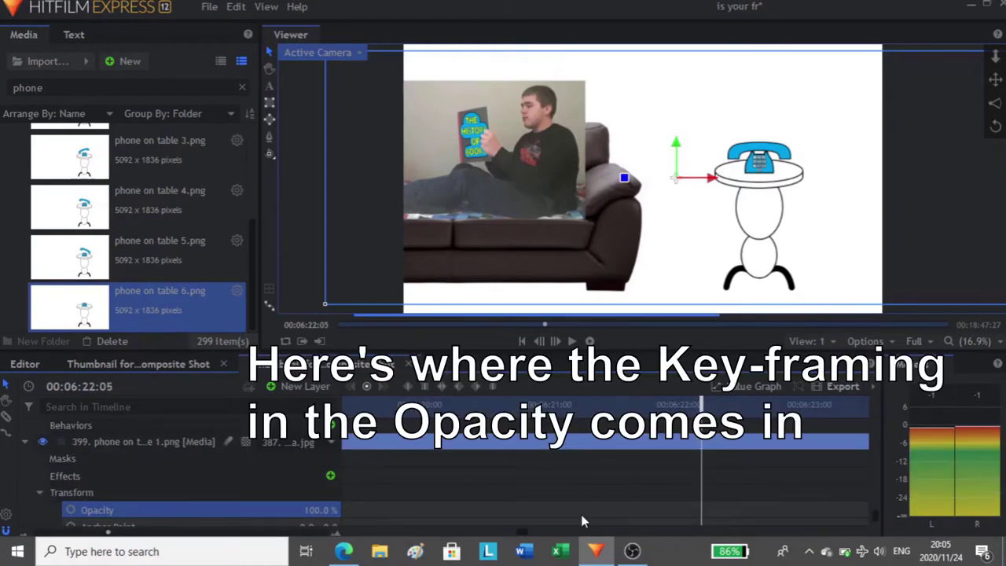
pyautogui.press('Left')
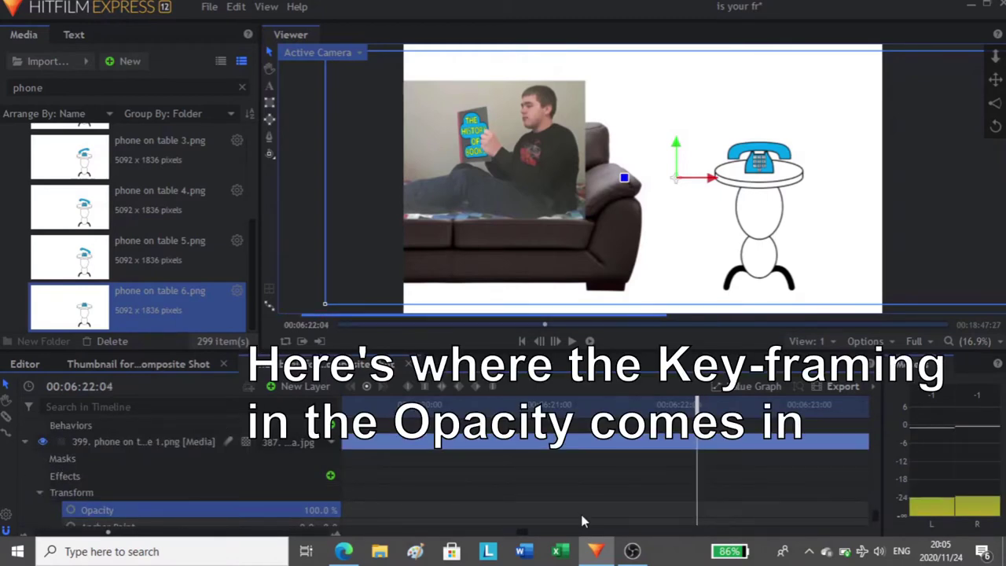
pyautogui.moveTo(319, 510); pyautogui.dragTo(313, 511)
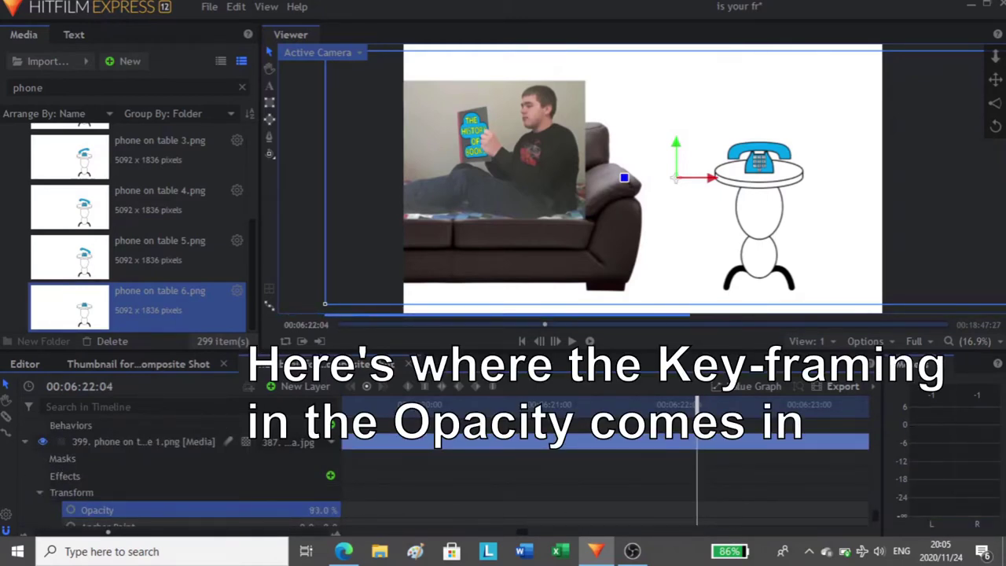
pyautogui.click(70, 511)
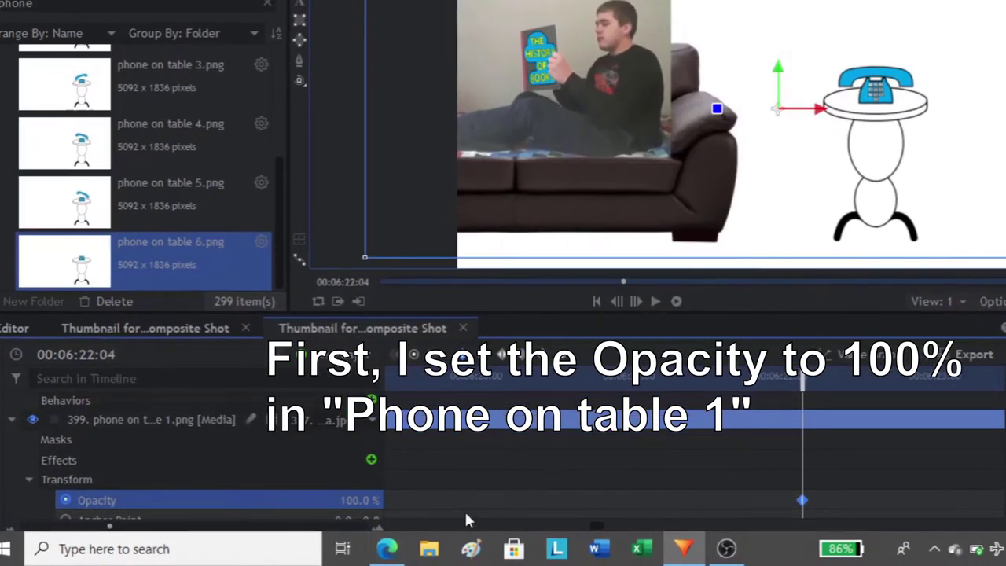
pyautogui.press('Right')
pyautogui.moveTo(354, 500); pyautogui.dragTo(275, 501)
# Keyframe the opacity of phone on table 2.png at 0% at 00:06:22:04 and 100% at 00:06:22:05.
pyautogui.scroll(-2, 737, 468)
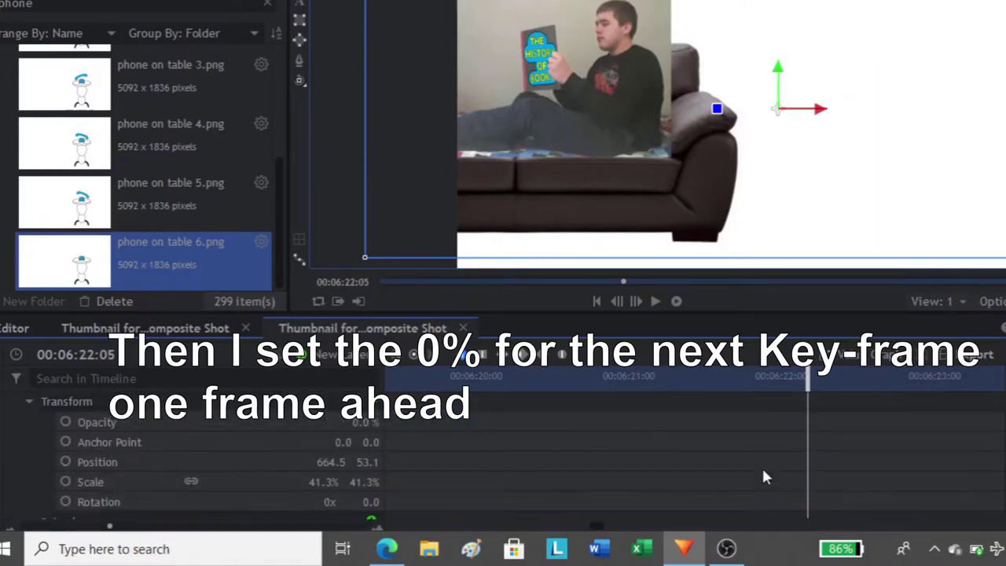
pyautogui.click(67, 446)
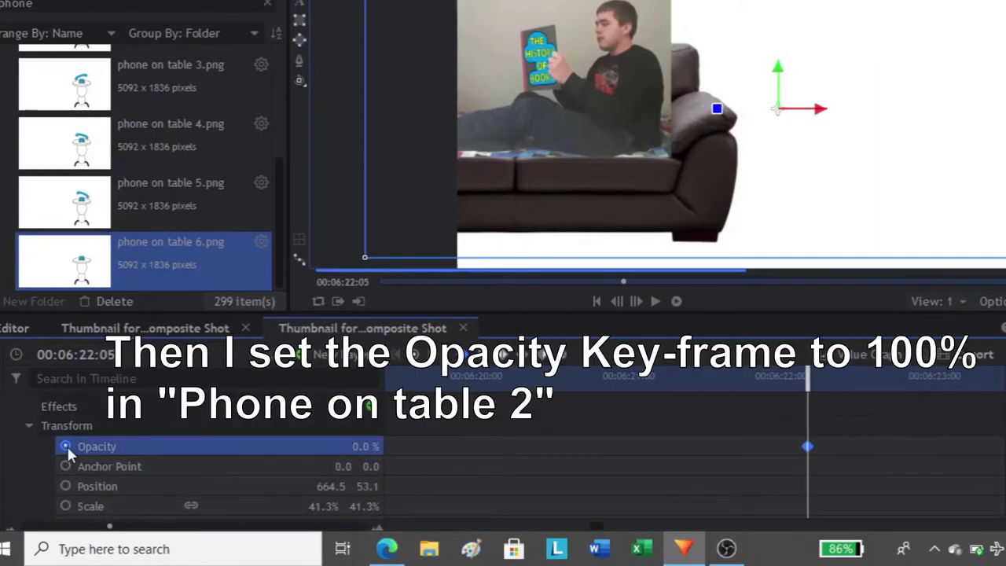
pyautogui.press('Left')
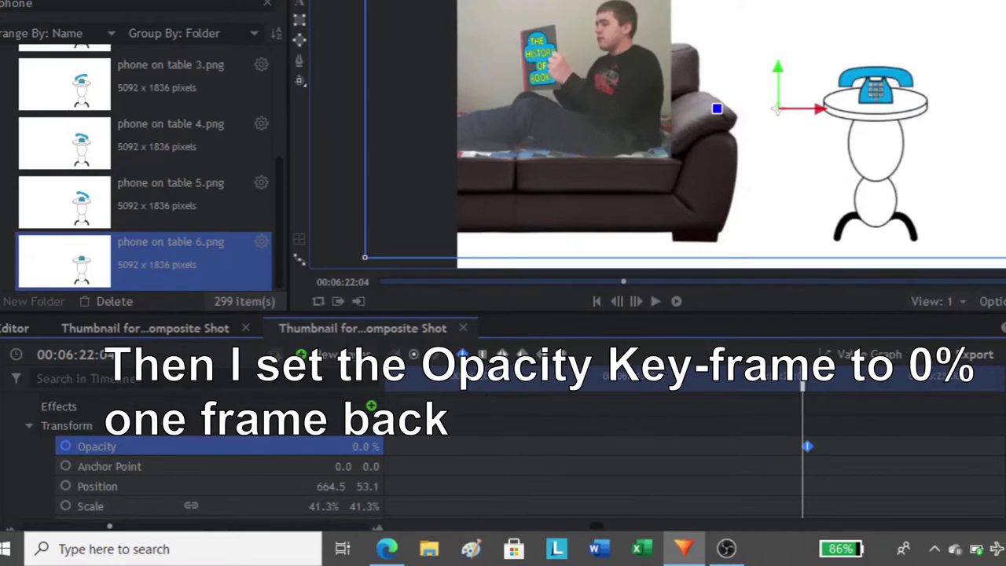
pyautogui.moveTo(366, 447); pyautogui.dragTo(433, 446)
pyautogui.press('Right')
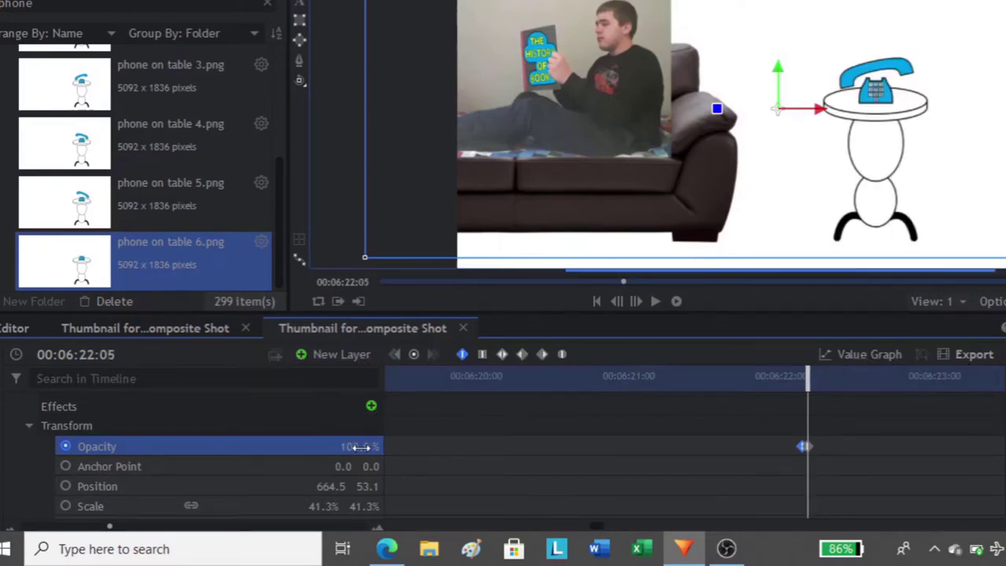
# Keyframe the opacity of phone on table 3.png at 0% at 00:06:22:05, 100% at 00:06:22:06 and 0% at 00:06:22:07.
pyautogui.scroll(1, 648, 471)
pyautogui.scroll(-4, 655, 474)
pyautogui.scroll(2, 654, 470)
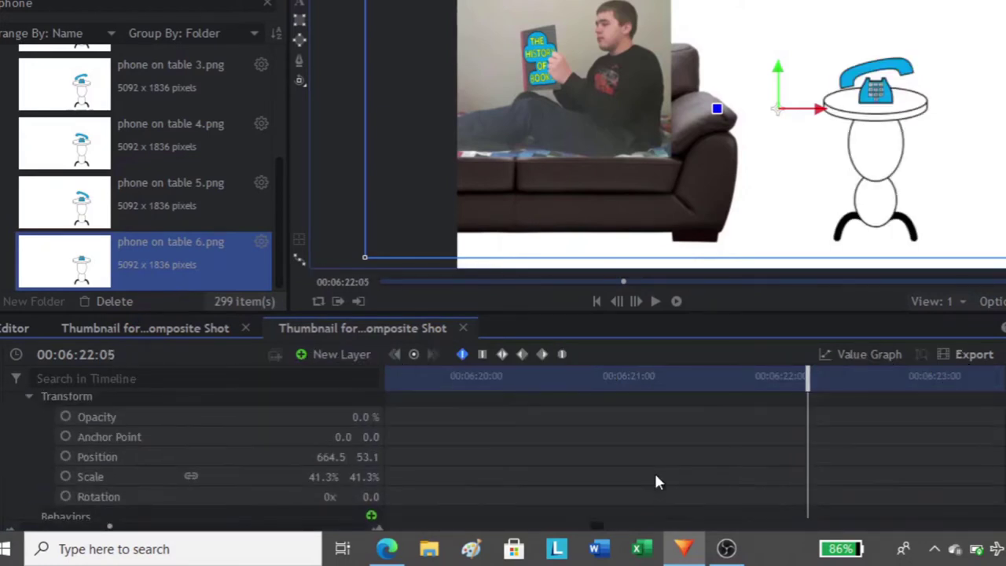
pyautogui.click(65, 418)
pyautogui.scroll(1, 415, 472)
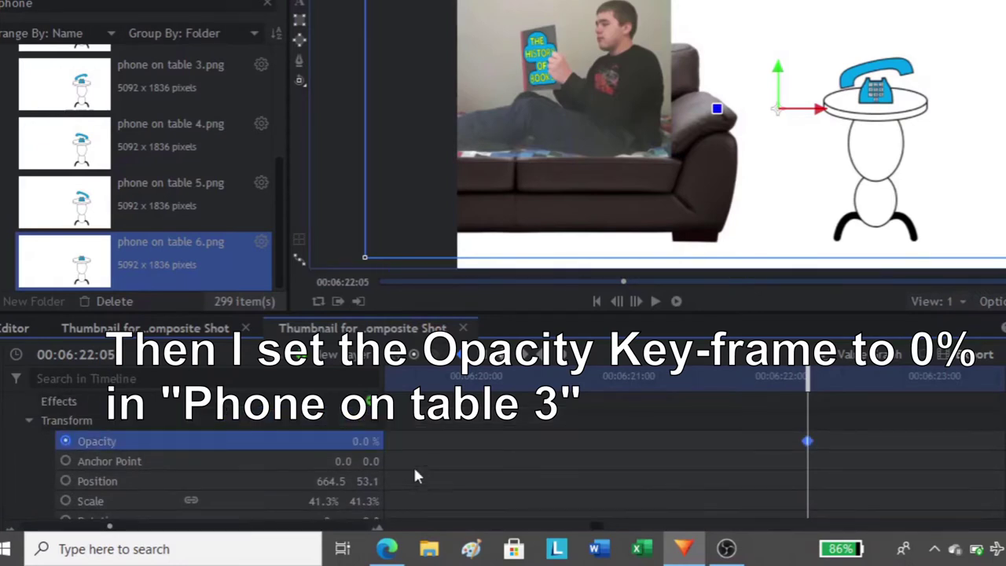
pyautogui.press('Right')
pyautogui.moveTo(362, 442); pyautogui.dragTo(440, 442)
pyautogui.press('Right')
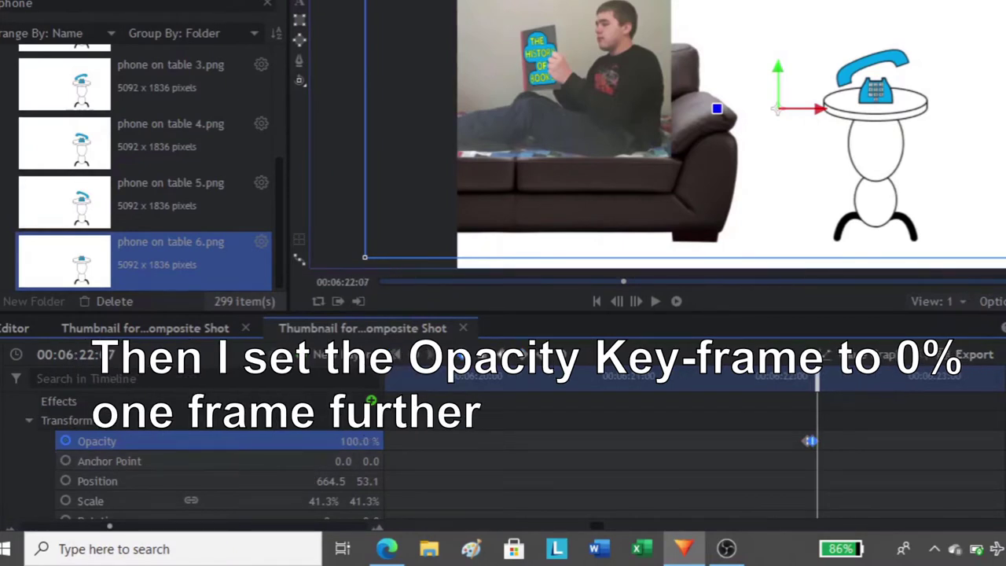
pyautogui.moveTo(362, 442); pyautogui.dragTo(283, 442)
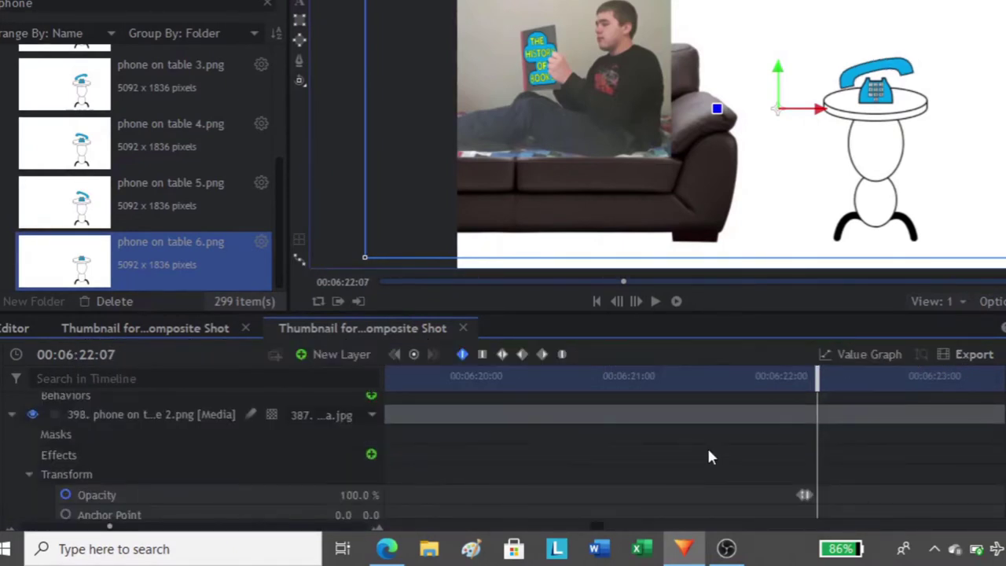
# Add opacity keyframes to phone on table 2.png of 100% at 00:06:22:07 and 0% at 00:06:22:08.
pyautogui.scroll(-2, 707, 446)
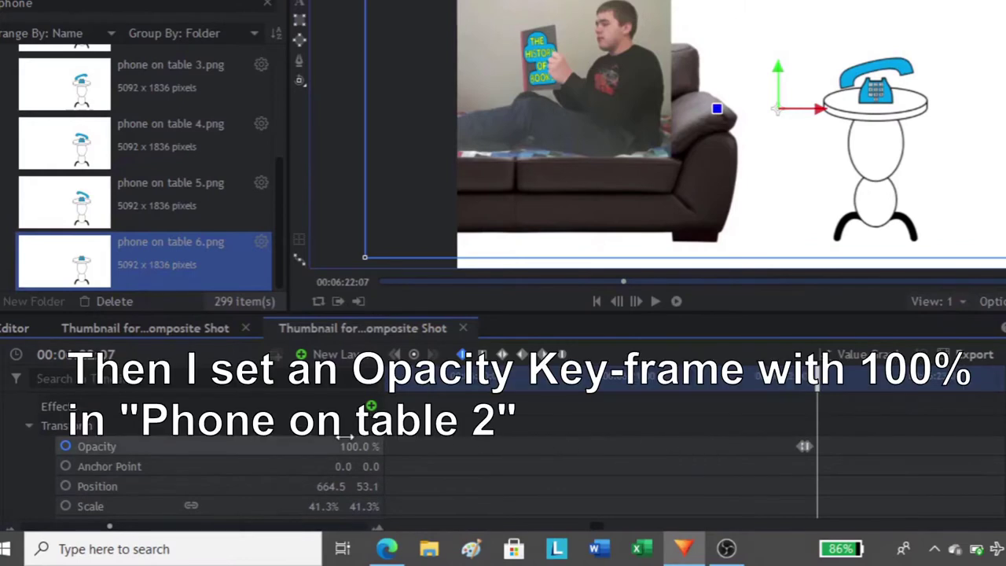
pyautogui.moveTo(360, 447); pyautogui.dragTo(315, 447)
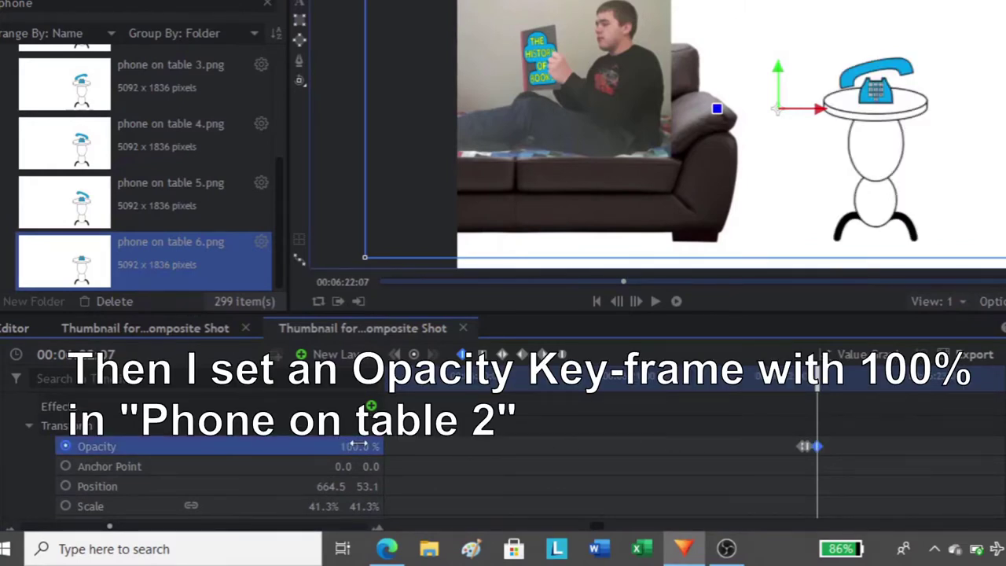
pyautogui.press('Right')
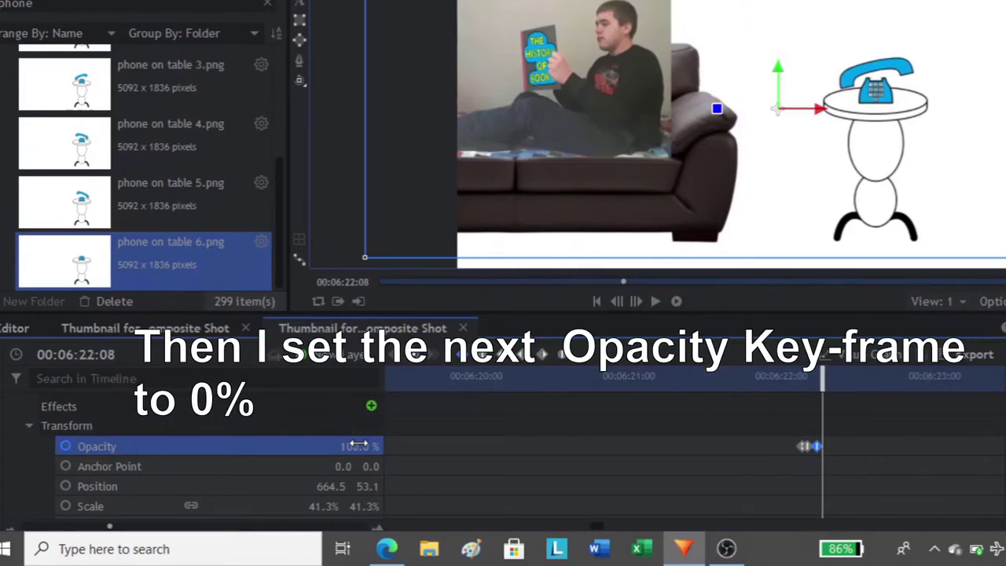
pyautogui.moveTo(360, 447); pyautogui.dragTo(281, 447)
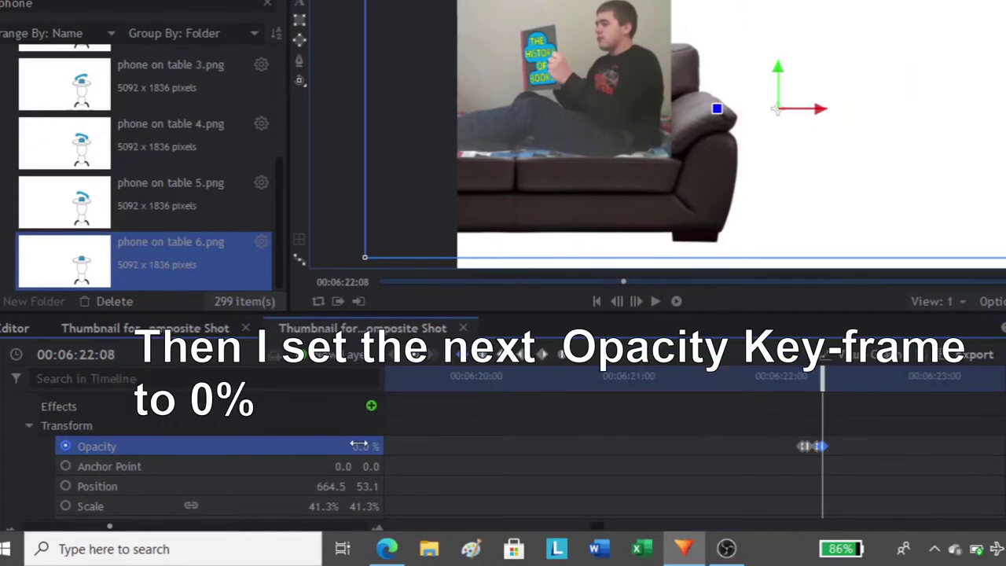
# Add a 0% opacity keyframe to phone on table 4.png at 00:06:22:07.
pyautogui.press('Right')
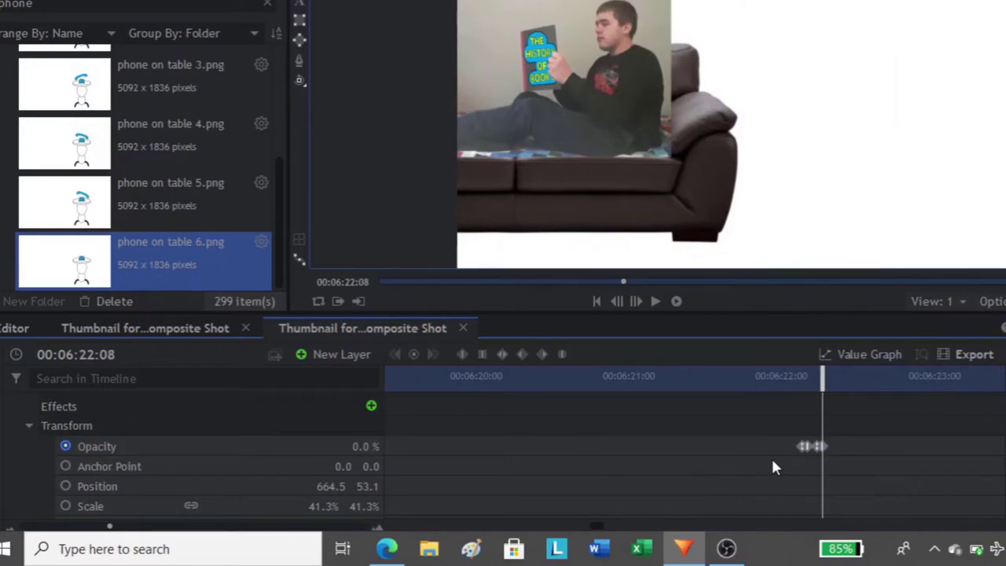
pyautogui.scroll(3, 767, 464)
pyautogui.scroll(-3, 764, 458)
pyautogui.scroll(1, 727, 460)
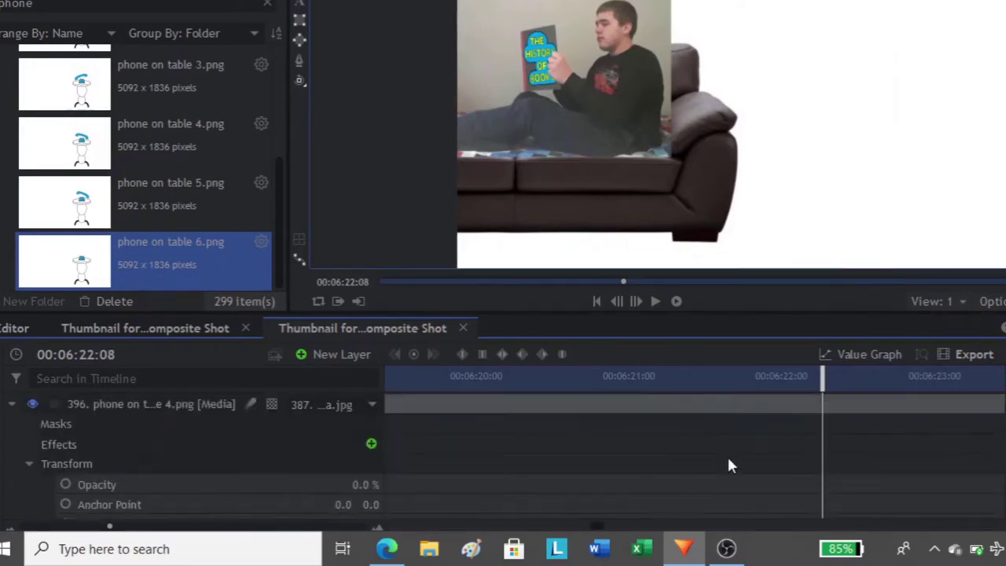
pyautogui.scroll(-1, 676, 456)
pyautogui.click(67, 462)
pyautogui.press('Left')
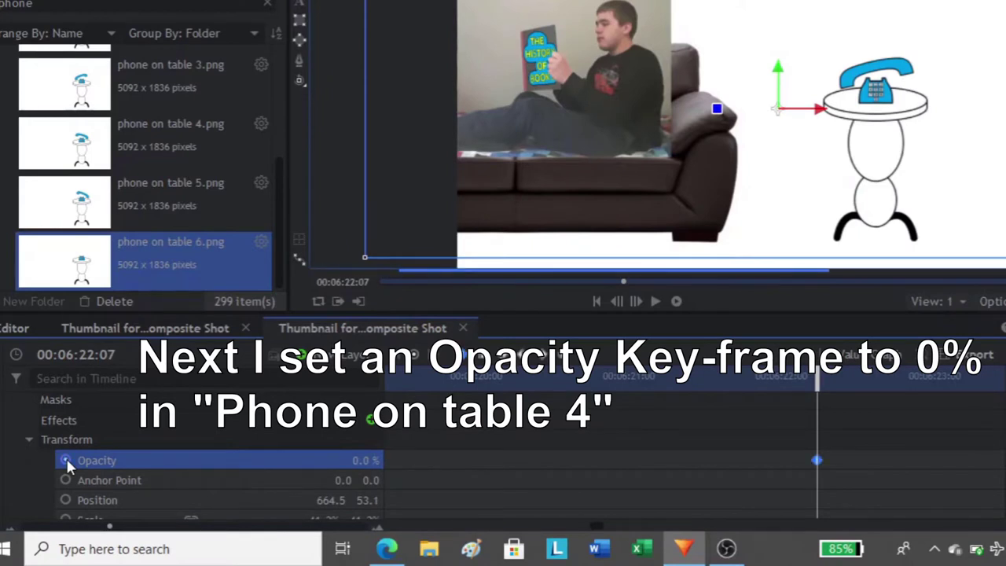
# Add a 100% opacity keyframe to phone on table 4.png at 00:06:22:08.
pyautogui.press('Right')
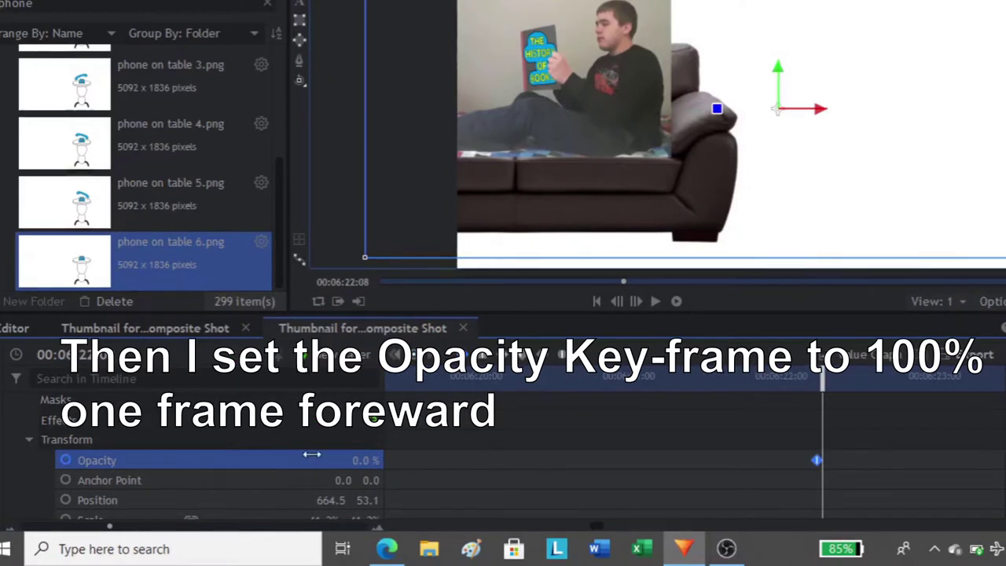
pyautogui.moveTo(366, 460); pyautogui.dragTo(440, 461)
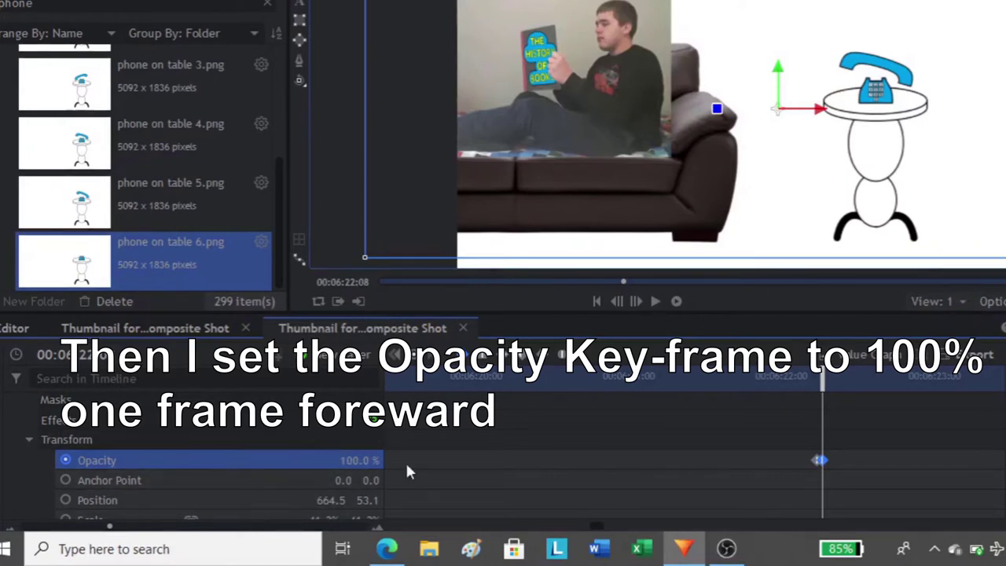
# Keyframe the opacity of phone on table 5.png at 0% at 00:06:22:08, 100% at 00:06:22:09 and 0% at 00:06:22:10.
pyautogui.scroll(5, 638, 464)
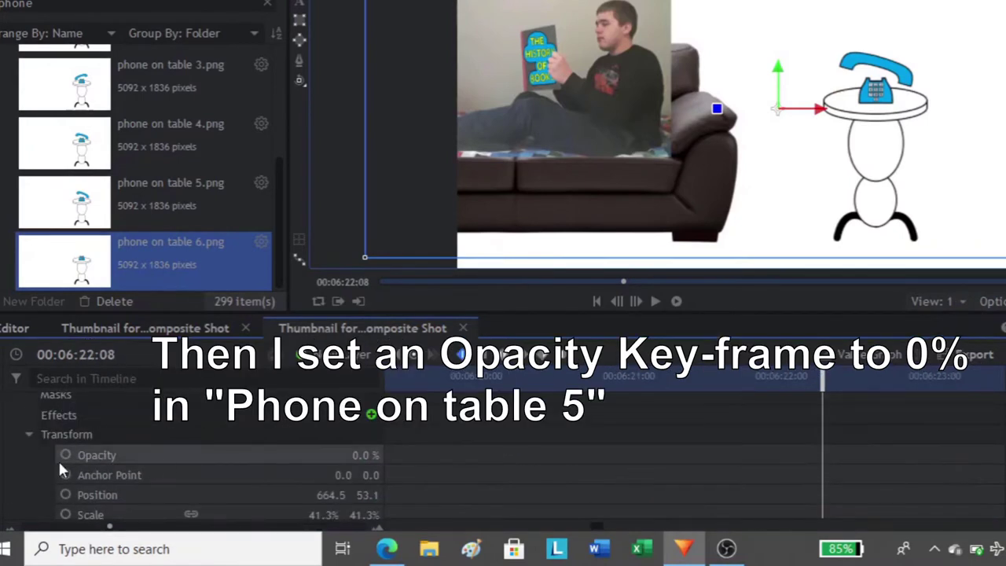
pyautogui.click(66, 454)
pyautogui.press('Right')
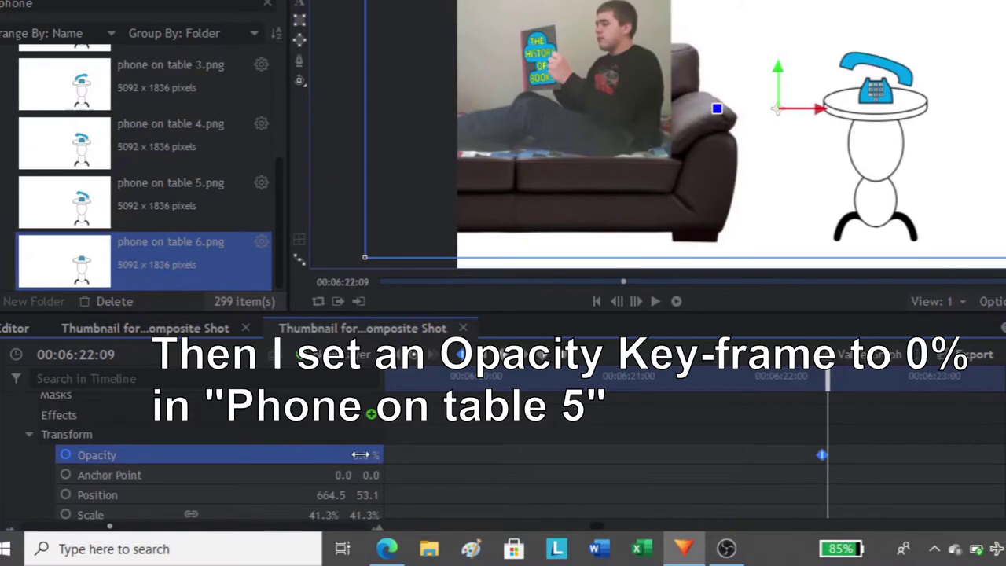
pyautogui.moveTo(360, 454); pyautogui.dragTo(342, 456)
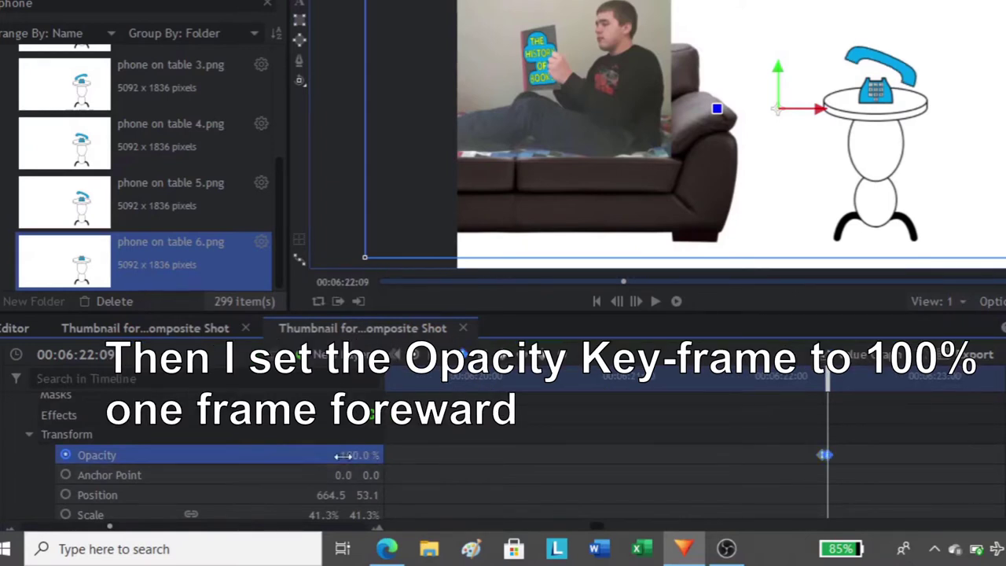
pyautogui.press('Right')
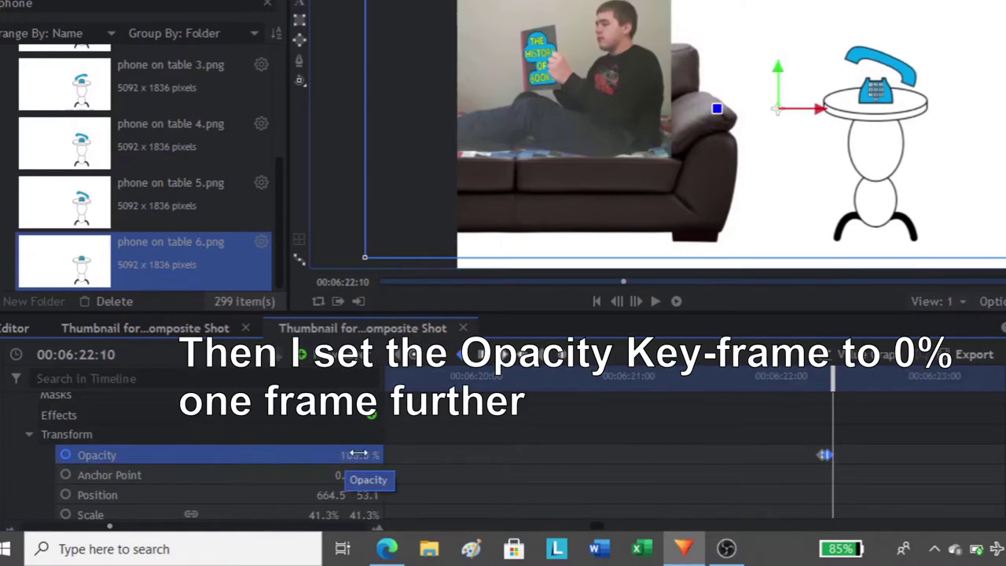
pyautogui.moveTo(362, 456); pyautogui.dragTo(339, 455)
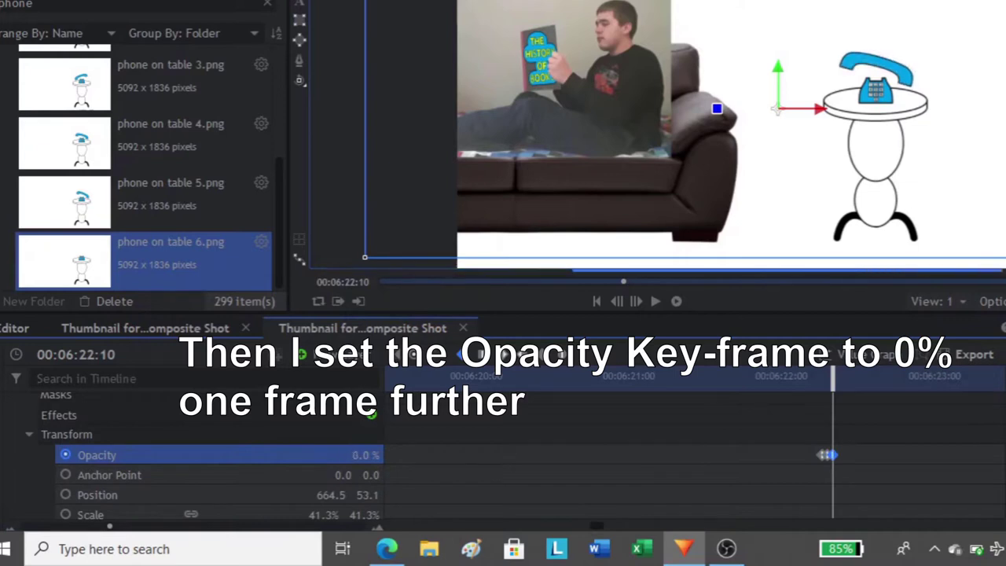
# Add opacity keyframes to phone on table 4.png of 100% at 00:06:22:10 and 0% at 00:06:22:11.
pyautogui.scroll(-5, 611, 456)
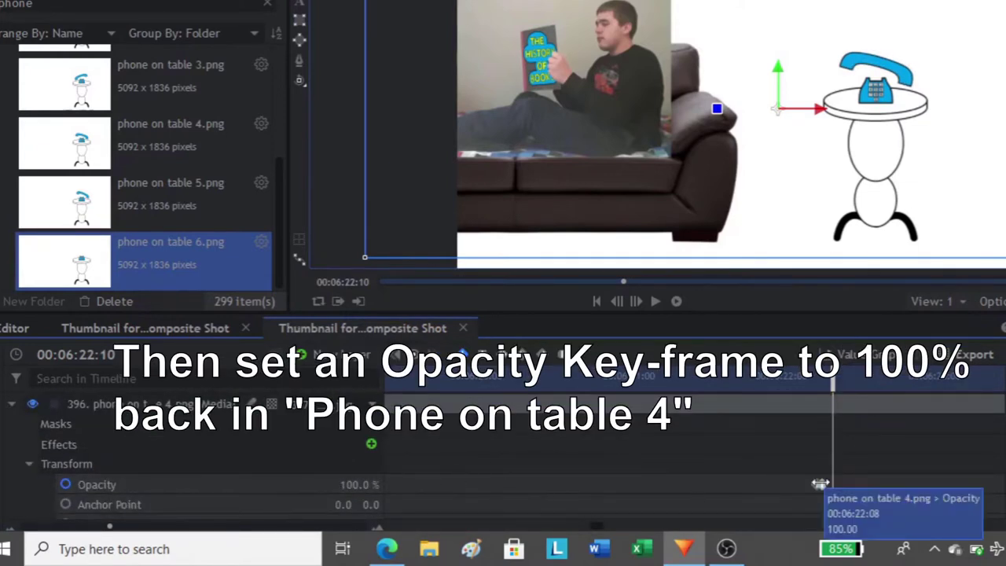
pyautogui.click(820, 485)
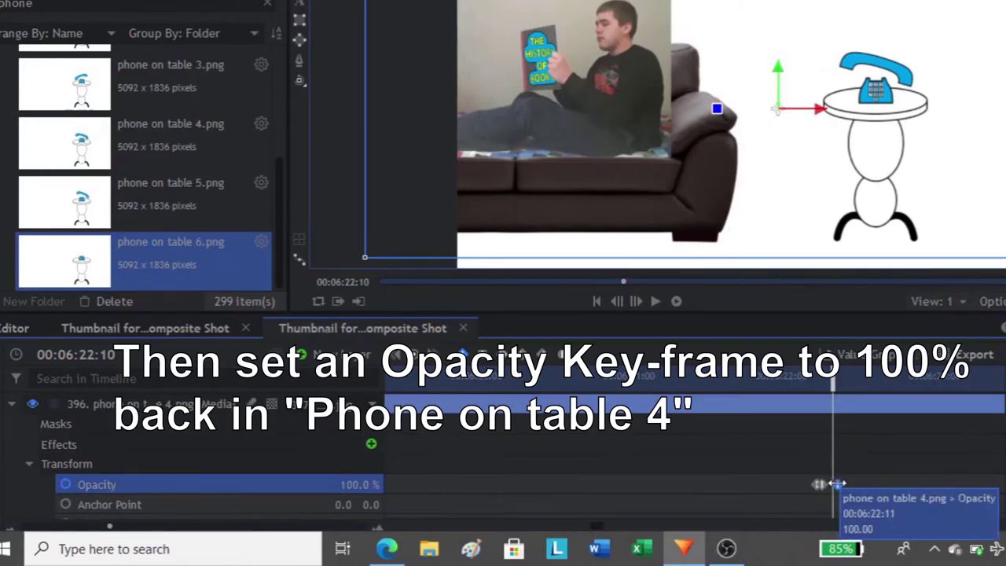
pyautogui.scroll(-1, 403, 482)
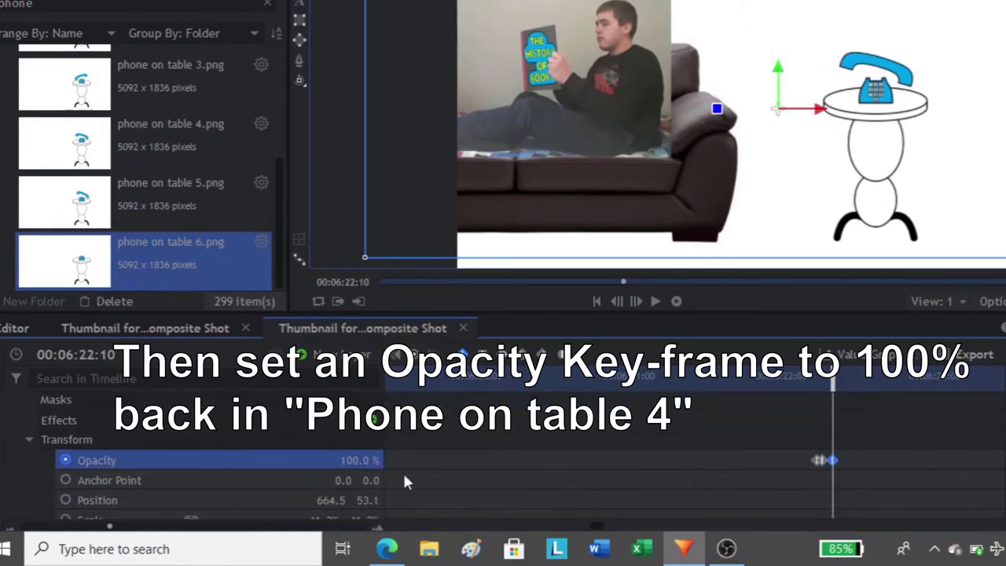
pyautogui.press('Right')
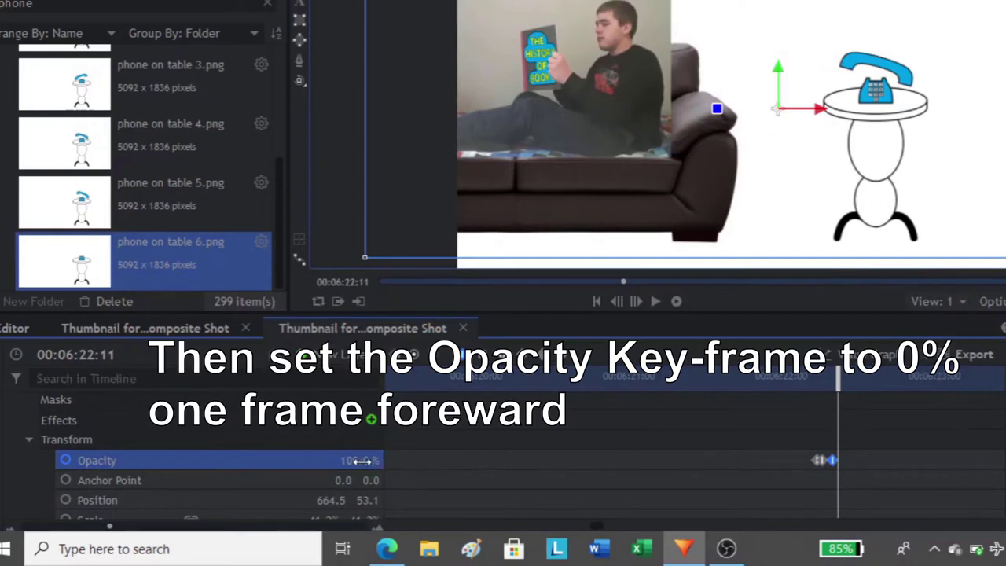
pyautogui.moveTo(364, 461); pyautogui.dragTo(283, 460)
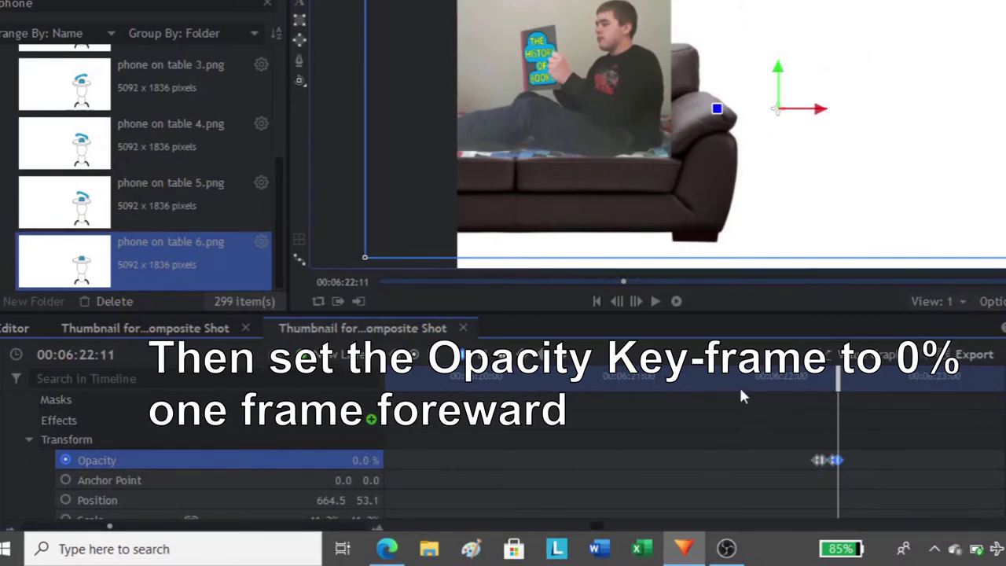
# Play and step through the composite from about 00:06:22:08 to 00:06:25 to review the ringing phone and the man on the sofa.
pyautogui.moveTo(760, 406); pyautogui.dragTo(722, 409)
pyautogui.moveTo(631, 445); pyautogui.dragTo(673, 445)
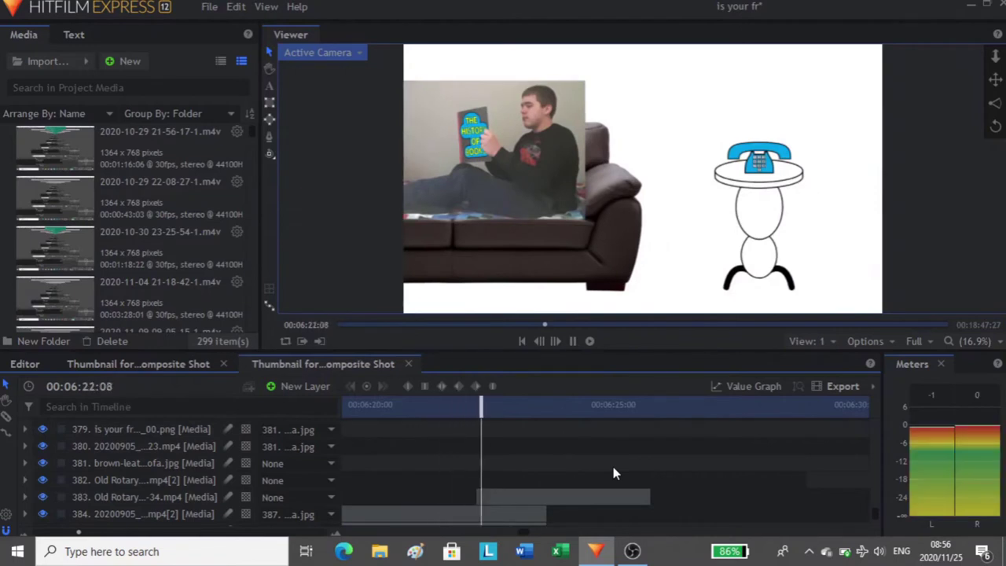
pyautogui.press('space')
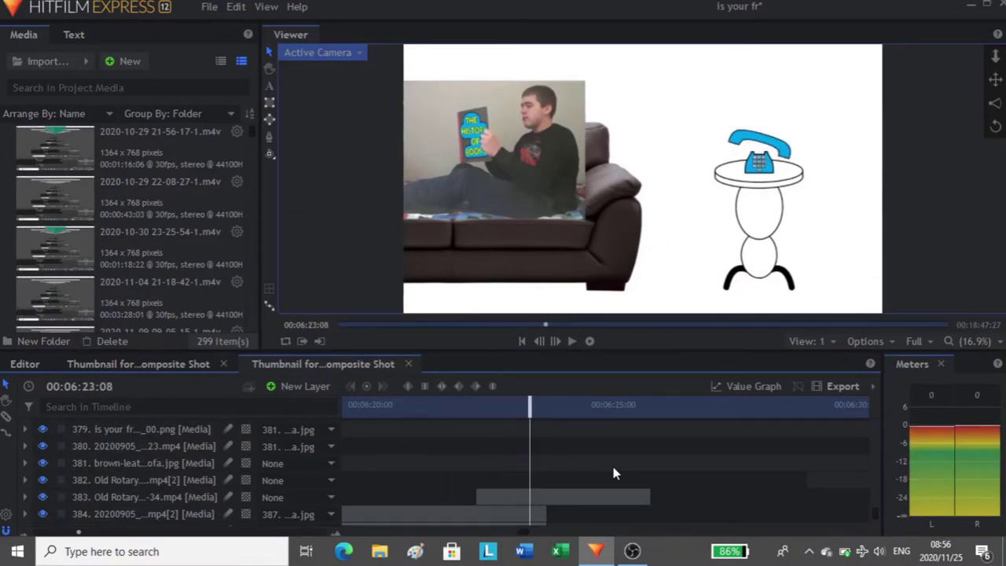
pyautogui.scroll(-1, 615, 474)
pyautogui.scroll(-3, 615, 473)
pyautogui.press('space')
pyautogui.press('space')
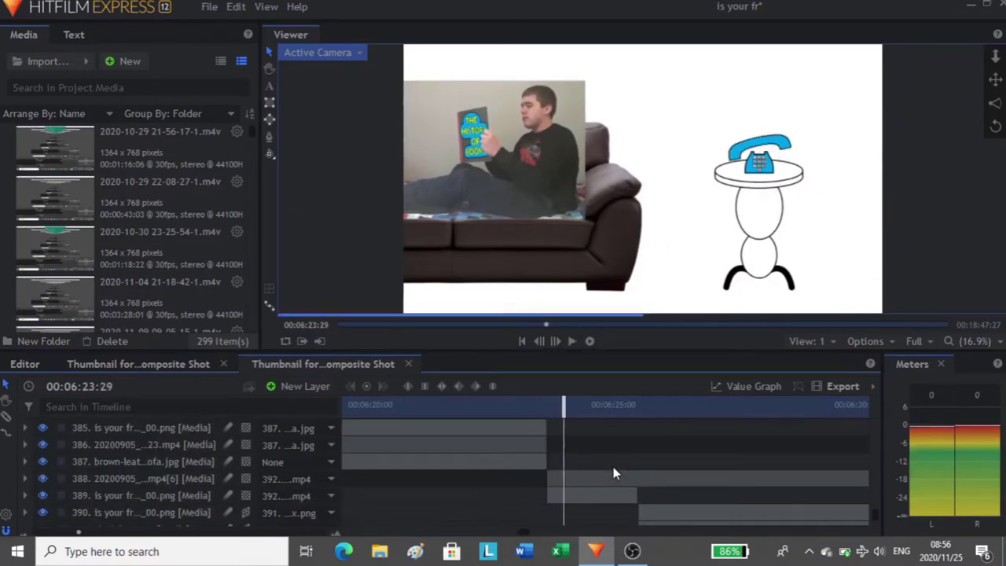
pyautogui.press('Right')
pyautogui.press('Right')
pyautogui.press('Right')
pyautogui.press('Right')
pyautogui.press('Right')
pyautogui.press('Right')
pyautogui.press('Right')
pyautogui.press('Right')
pyautogui.press('Right')
pyautogui.press('Right')
pyautogui.press('Right')
pyautogui.press('Right')
pyautogui.press('Right')
pyautogui.press('Right')
pyautogui.press('Right')
pyautogui.press('Right')
pyautogui.press('Right')
pyautogui.press('Right')
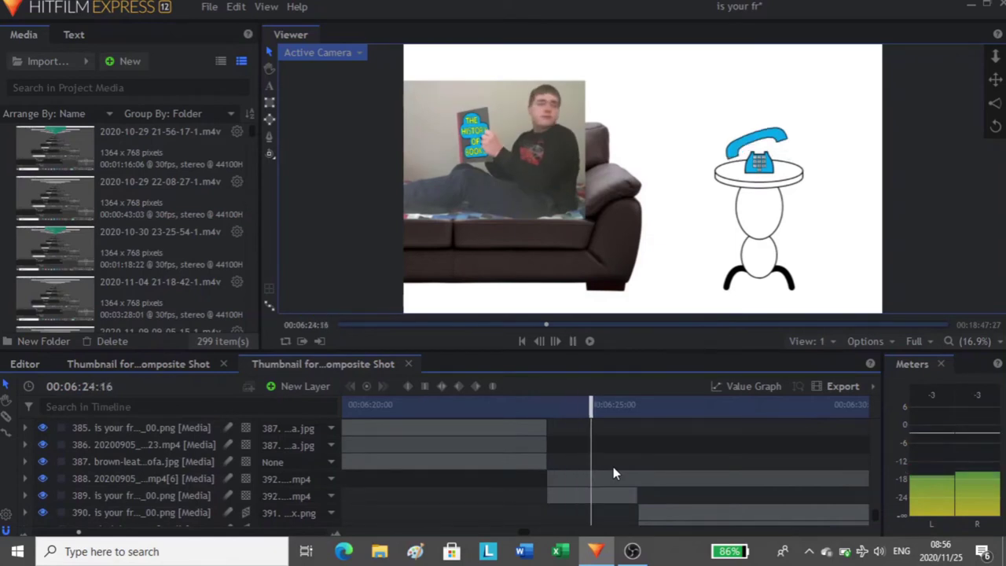
pyautogui.press('space')
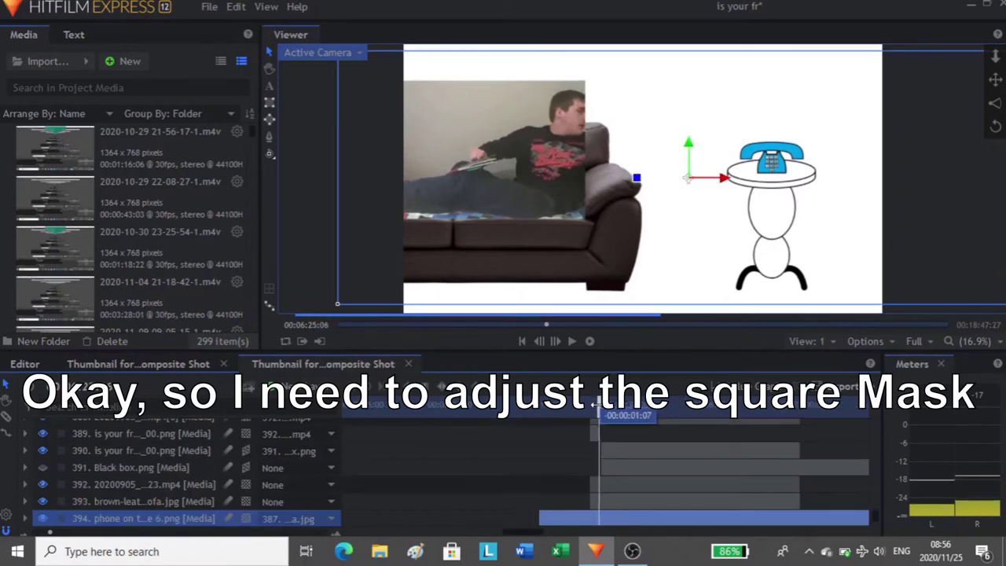
# Reveal the mask's transform properties on layer 392, the video of the man on the sofa.
pyautogui.moveTo(600, 405); pyautogui.dragTo(594, 405)
pyautogui.scroll(5, 632, 470)
pyautogui.scroll(2, 578, 465)
pyautogui.click(71, 454)
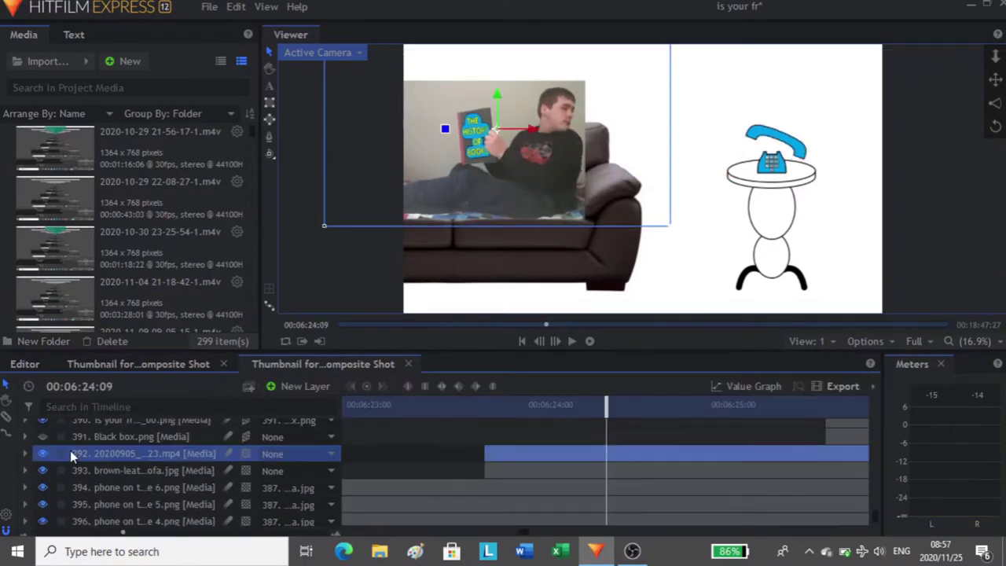
pyautogui.click(25, 455)
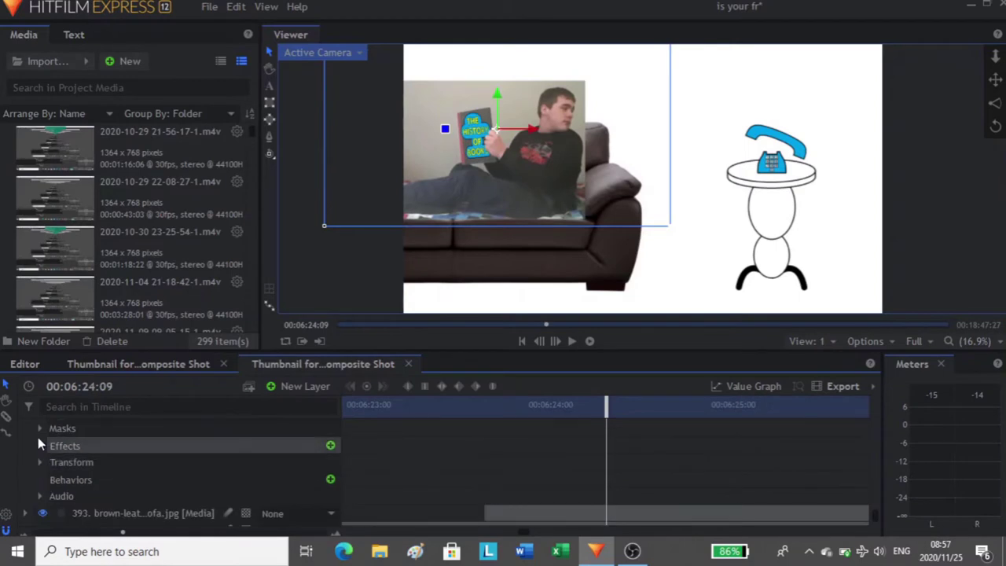
pyautogui.click(38, 431)
pyautogui.click(69, 480)
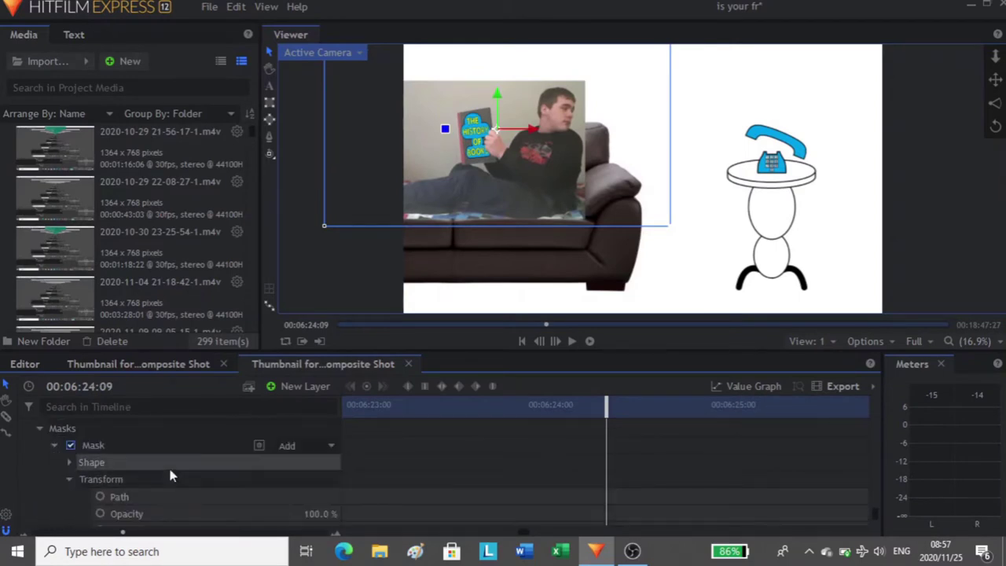
pyautogui.scroll(-2, 236, 479)
# Enable Position and Scale keyframes for the man's video mask at 00:06:25:08.
pyautogui.press('space')
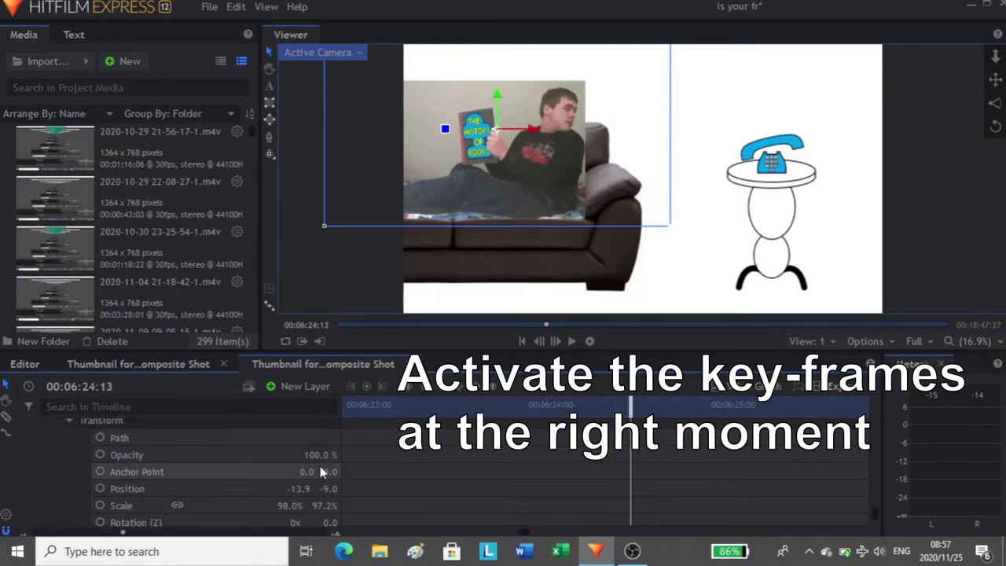
pyautogui.click(789, 410)
pyautogui.press('Left')
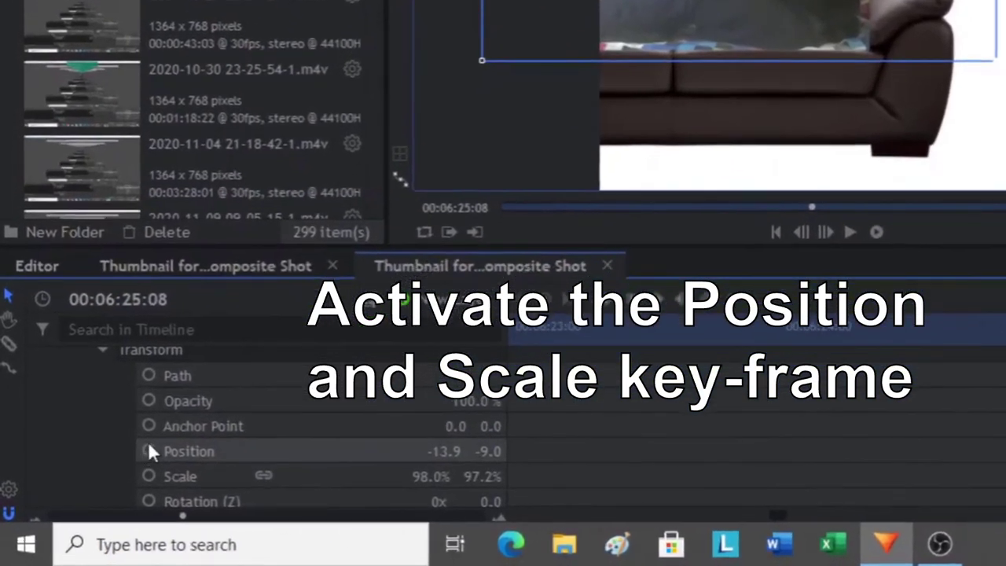
pyautogui.click(148, 453)
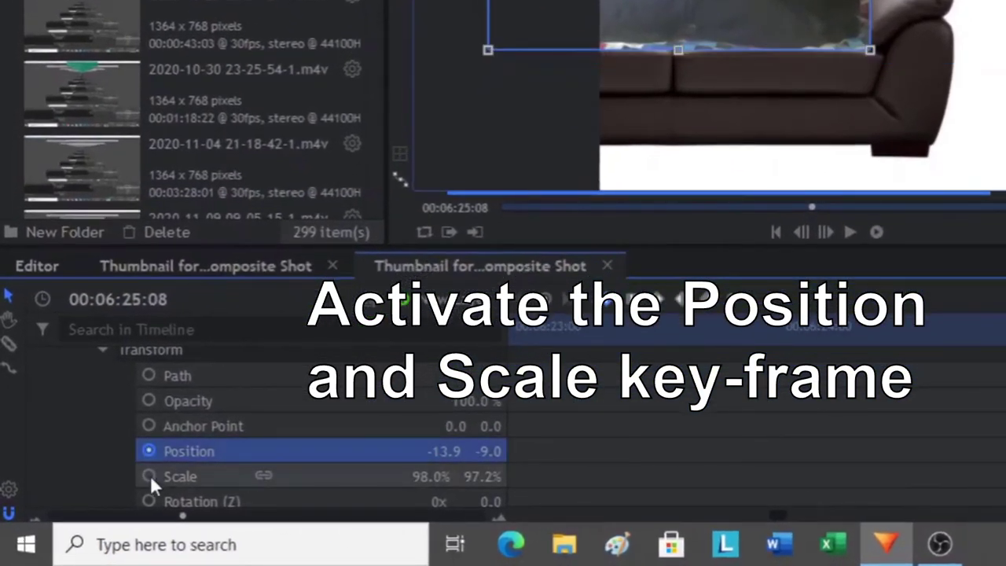
pyautogui.click(150, 476)
# At 00:06:25:22, widen the mask toward the sofa's armrest to about 114.0% horizontal scale, with its position at about 85.8, -9.0.
pyautogui.scroll(2, 181, 432)
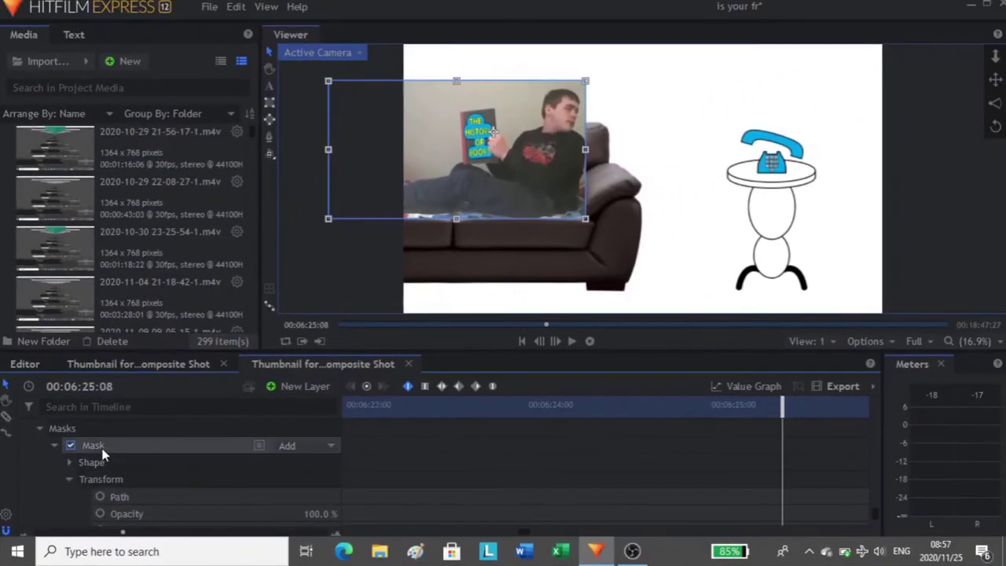
pyautogui.click(104, 447)
pyautogui.scroll(-3, 110, 445)
pyautogui.click(200, 431)
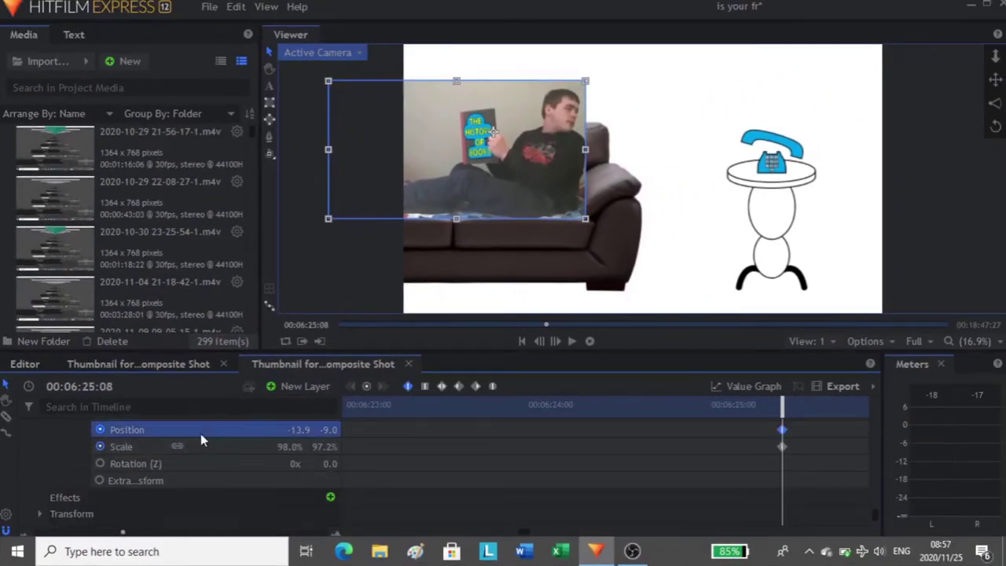
pyautogui.click(220, 447)
pyautogui.press('space')
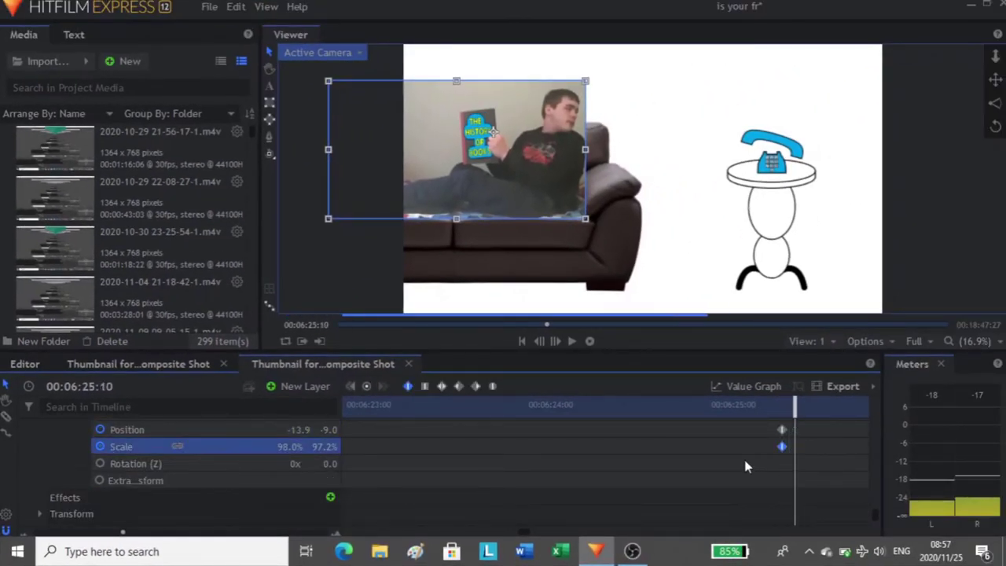
pyautogui.press('.')
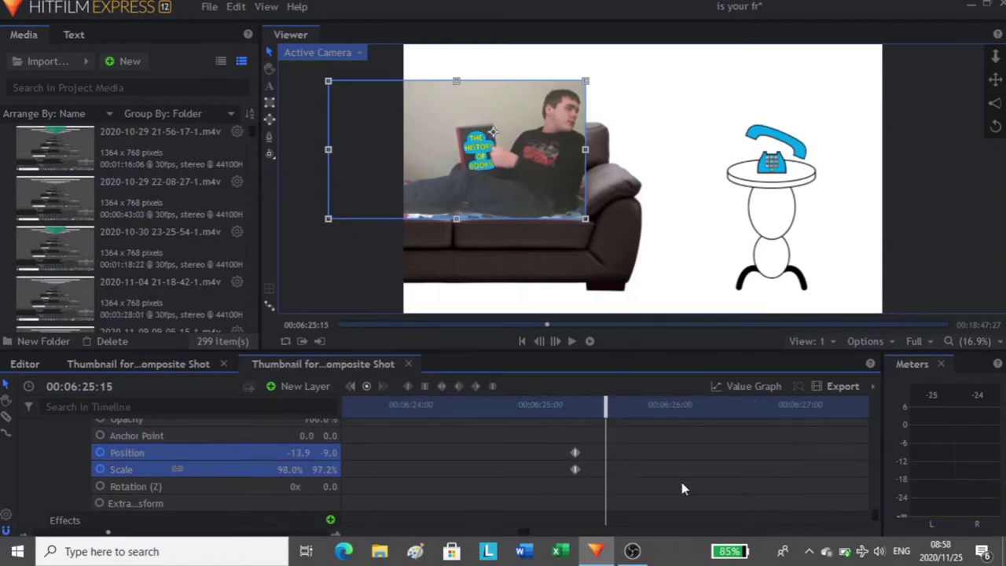
pyautogui.press('.')
pyautogui.moveTo(610, 407); pyautogui.dragTo(636, 408)
pyautogui.moveTo(585, 150); pyautogui.dragTo(607, 149)
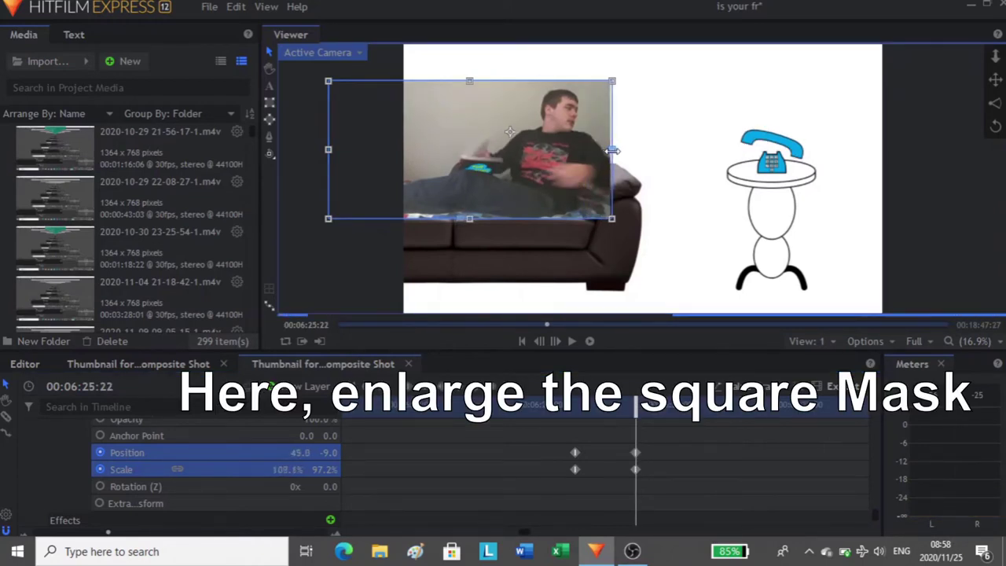
pyautogui.moveTo(622, 152); pyautogui.dragTo(624, 152)
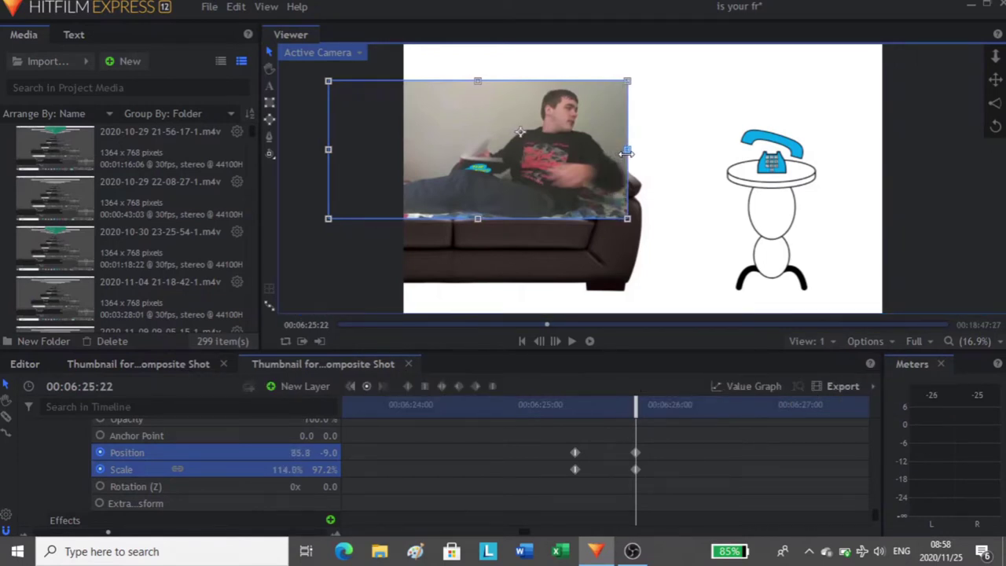
# Step and scrub through the frames between the two mask keyframes to check that the mask follows the man's arm.
pyautogui.click(659, 448)
pyautogui.press('Left')
pyautogui.press('Left')
pyautogui.press('Left')
pyautogui.press('Left')
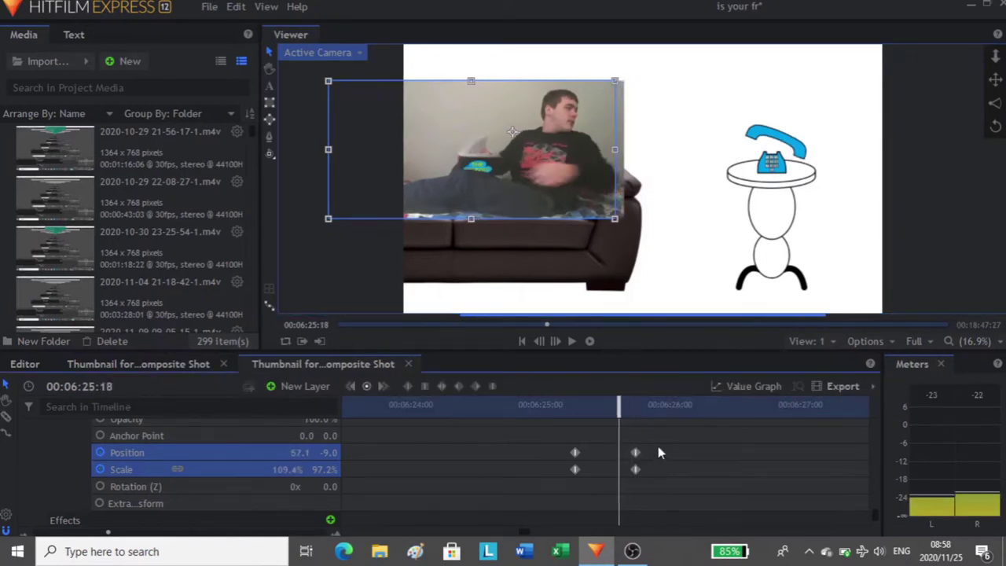
pyautogui.moveTo(587, 409); pyautogui.dragTo(632, 412)
# Find My arm 1.png by searching the media for "my arm" and place it at 00:06:25:23, directly above the brown leather sofa layer.
pyautogui.scroll(-3, 575, 507)
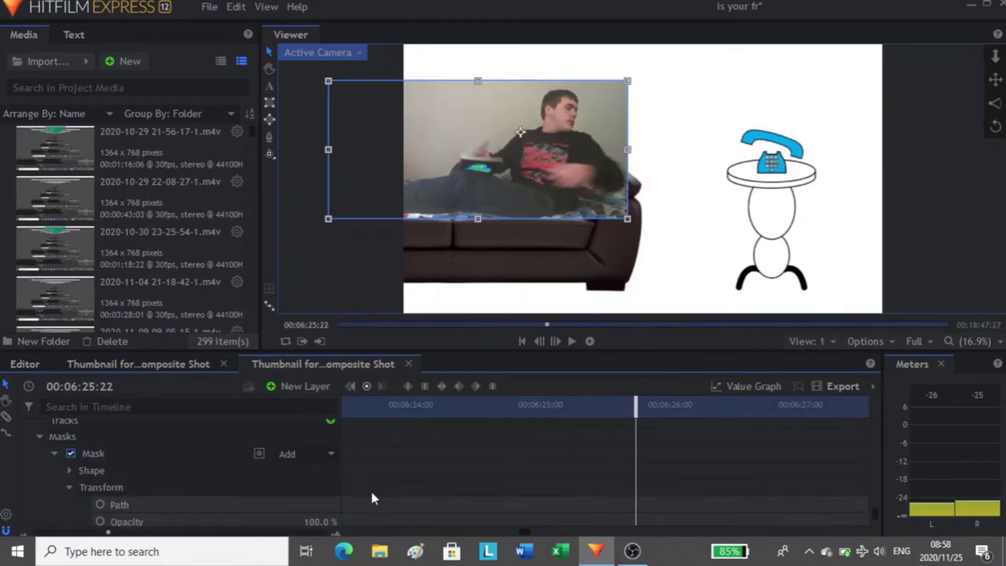
pyautogui.scroll(1, 372, 494)
pyautogui.click(25, 444)
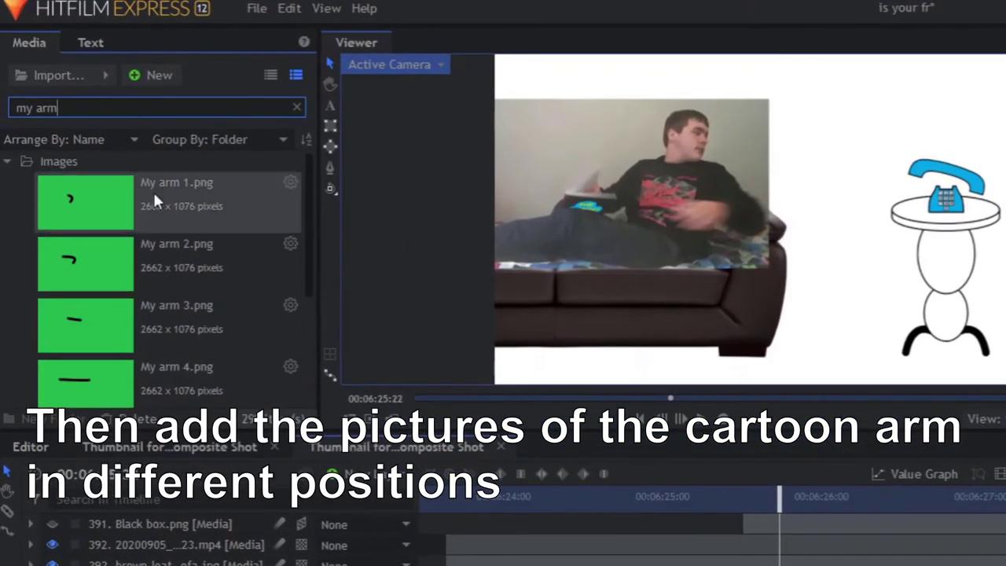
pyautogui.moveTo(154, 198); pyautogui.dragTo(766, 565)
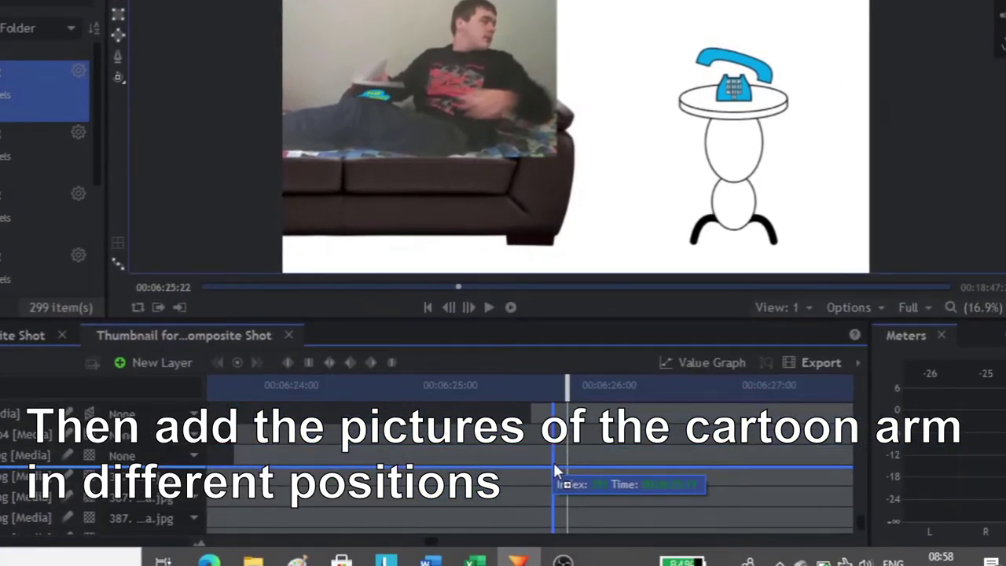
pyautogui.moveTo(555, 468)
pyautogui.mouseDown()
pyautogui.moveTo(599, 468)
pyautogui.moveTo(578, 460)
pyautogui.moveTo(656, 477)
pyautogui.moveTo(641, 474)
pyautogui.mouseUp()
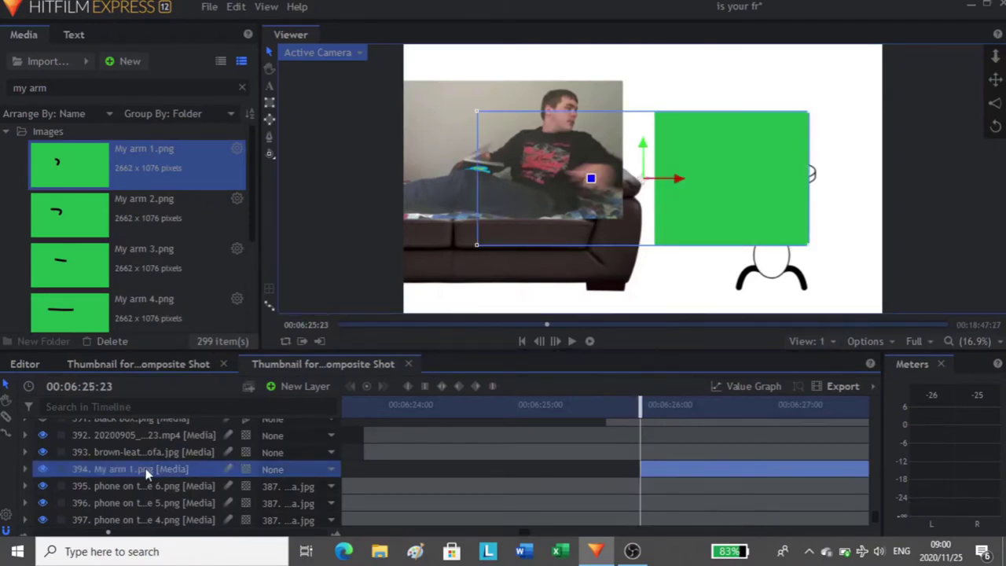
pyautogui.moveTo(145, 472); pyautogui.dragTo(141, 451)
# Add My arm 2.png through My arm 7.png at 00:06:25:23, directly below My arm 1.png, and hide these added layers.
pyautogui.click(144, 216)
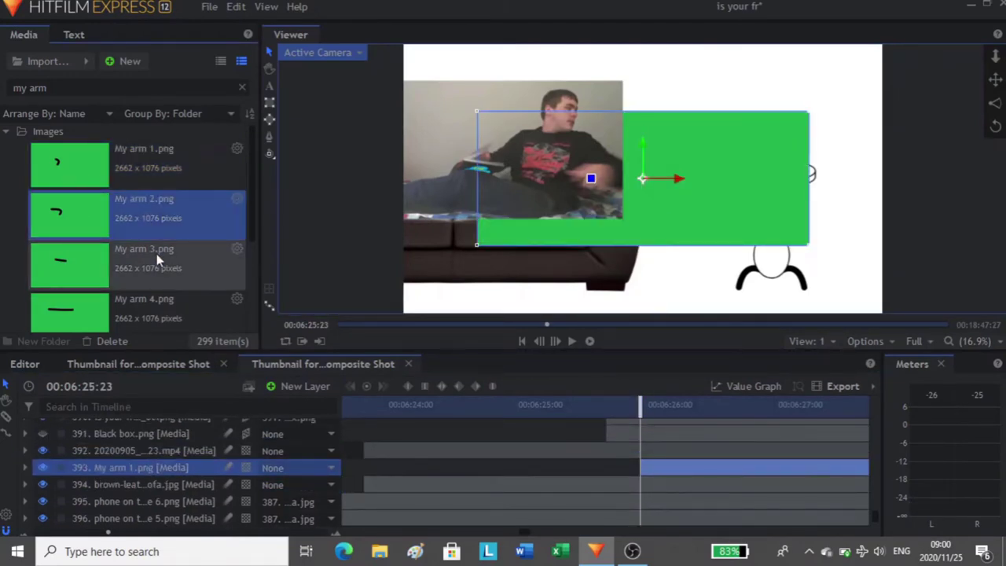
pyautogui.keyDown('ctrl'); pyautogui.click(157, 261); pyautogui.keyUp('ctrl')
pyautogui.keyDown('ctrl'); pyautogui.click(163, 305); pyautogui.keyUp('ctrl')
pyautogui.scroll(-3, 167, 291)
pyautogui.keyDown('ctrl'); pyautogui.click(161, 206); pyautogui.keyUp('ctrl')
pyautogui.keyDown('ctrl'); pyautogui.click(162, 250); pyautogui.keyUp('ctrl')
pyautogui.keyDown('ctrl'); pyautogui.click(167, 293); pyautogui.keyUp('ctrl')
pyautogui.moveTo(167, 292); pyautogui.dragTo(625, 465)
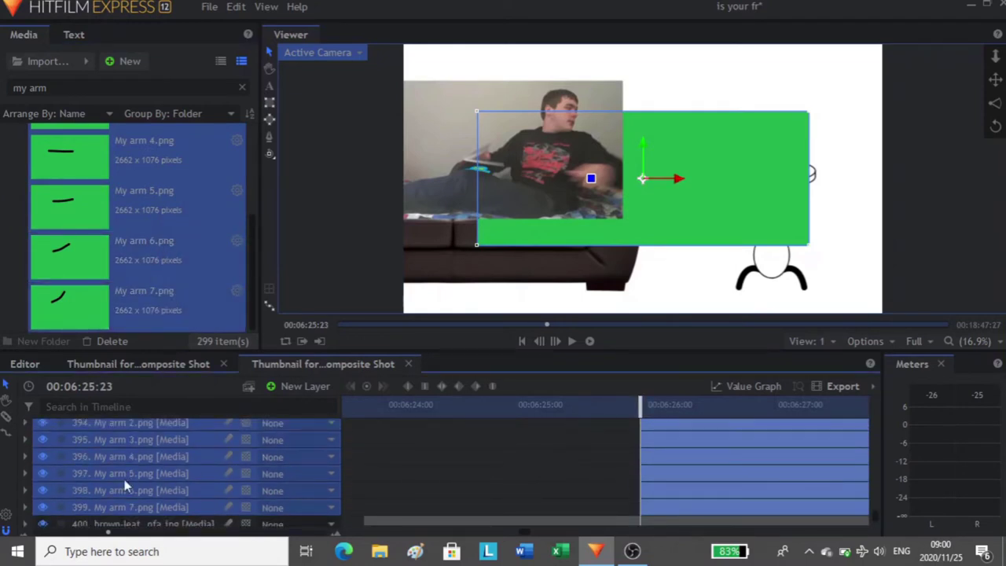
pyautogui.scroll(2, 124, 486)
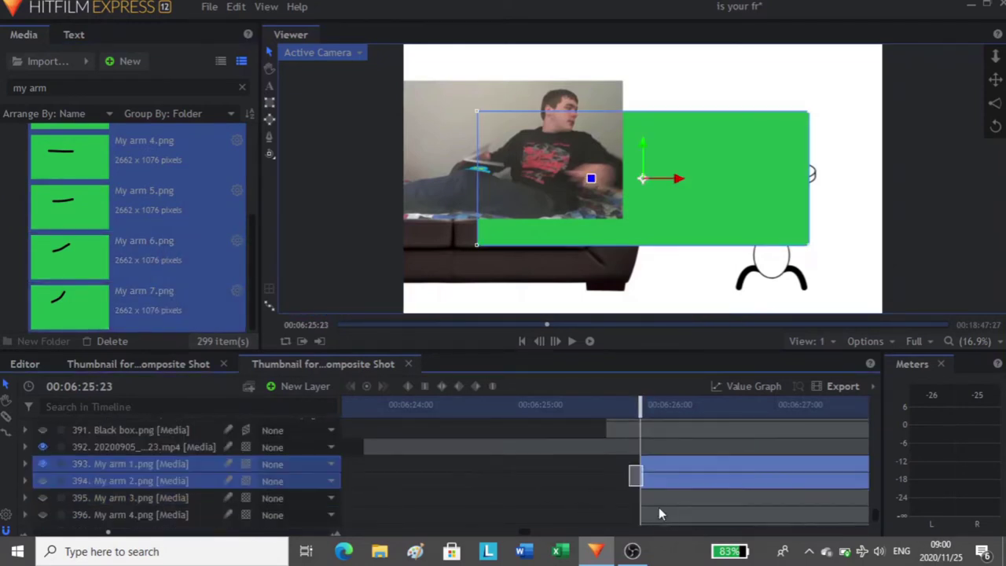
# Enlarge all seven arm layers together to 164.7% and rotate them 1.5°, placing them at about 313.3, -106.4 so the arm meets the man's elbow.
pyautogui.scroll(-2, 659, 511)
pyautogui.moveTo(656, 184); pyautogui.dragTo(733, 177)
pyautogui.moveTo(569, 250); pyautogui.dragTo(461, 296)
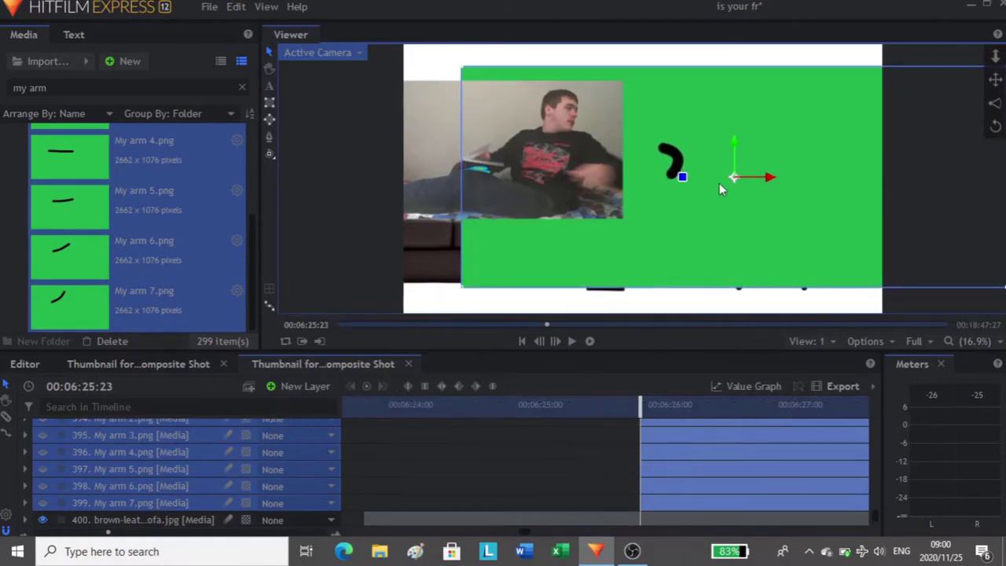
pyautogui.moveTo(731, 179); pyautogui.dragTo(682, 193)
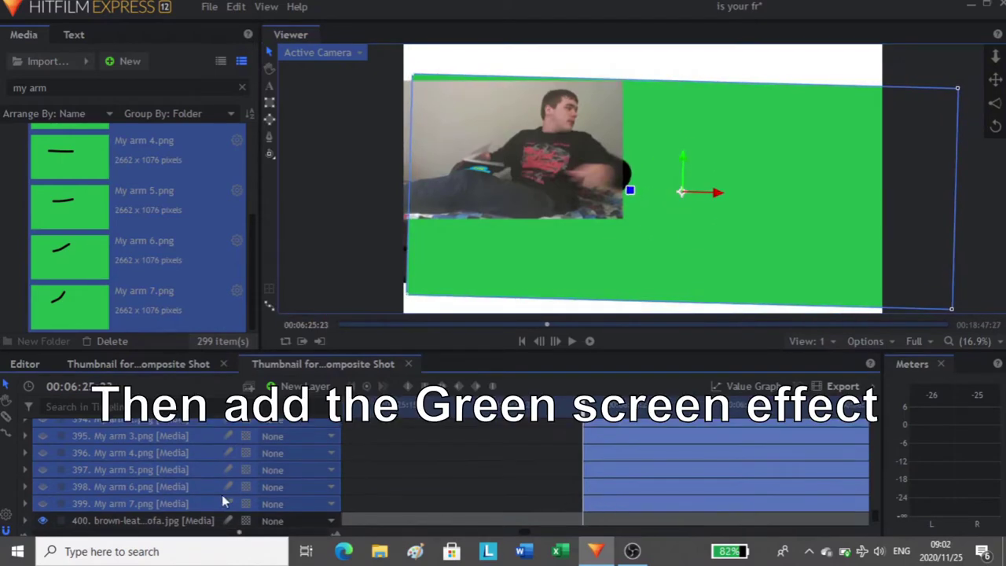
# Apply the Color Difference Key effect to all seven arm layers to remove their green backgrounds.
pyautogui.rightClick(220, 503)
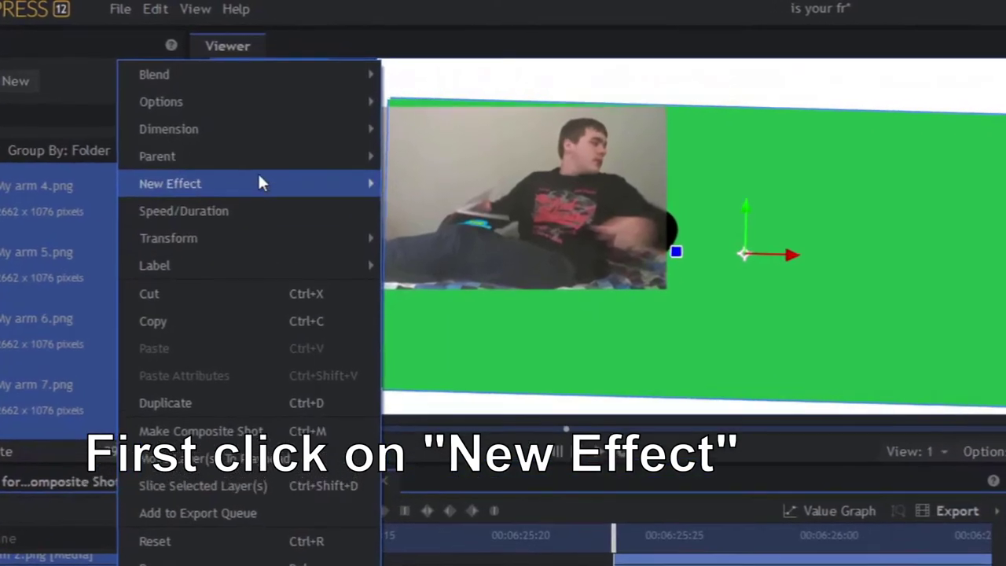
pyautogui.click(261, 184)
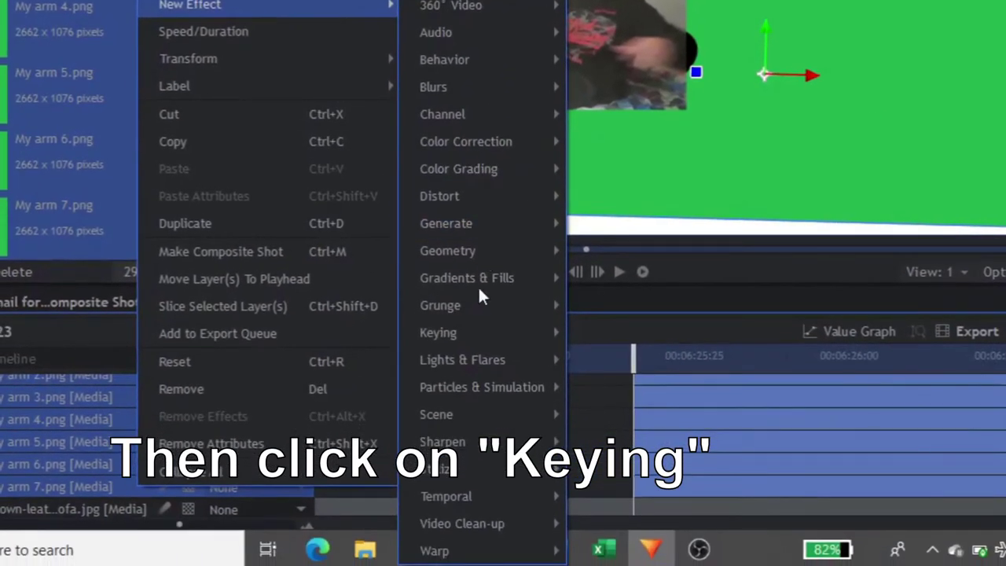
pyautogui.click(472, 366)
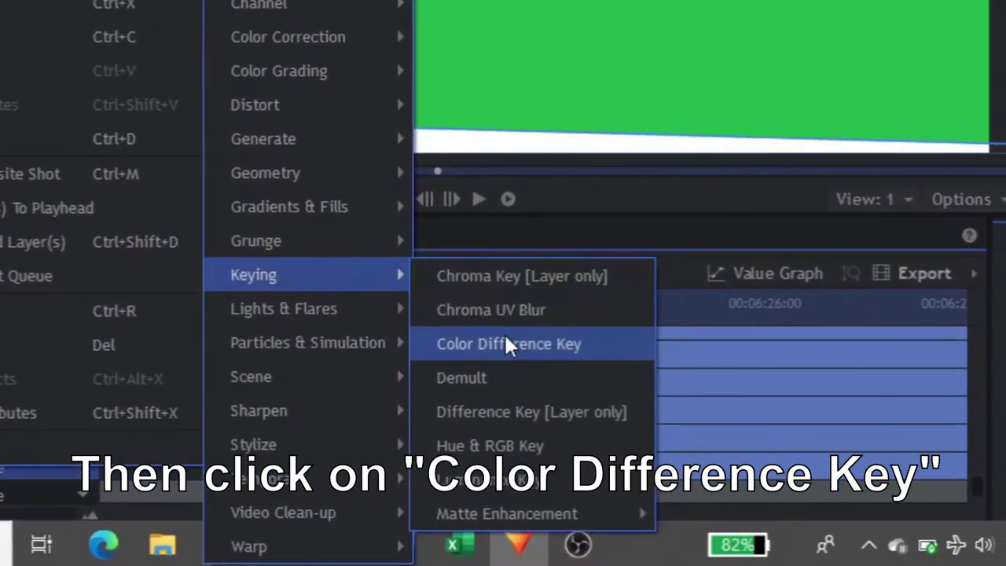
pyautogui.click(507, 345)
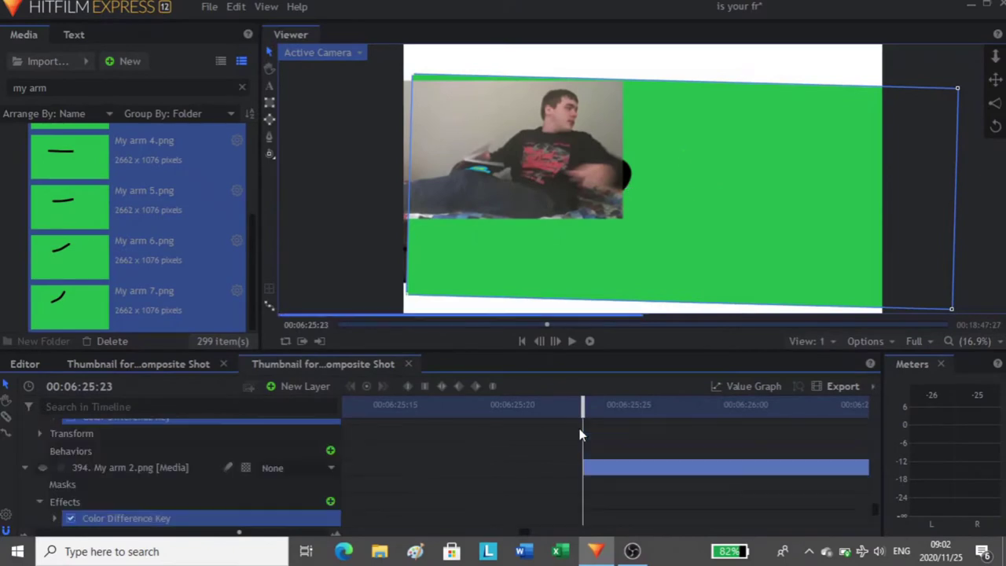
# Enable Position, Scale and Rotation keyframes for My arm 1.png at 00:06:25:23.
pyautogui.scroll(5, 304, 484)
pyautogui.scroll(-4, 302, 486)
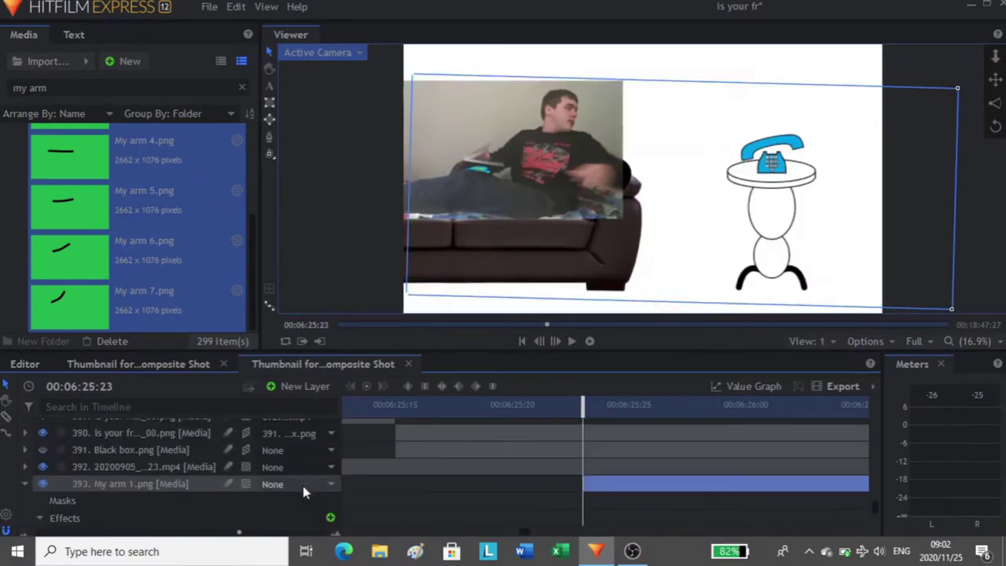
pyautogui.scroll(1, 26, 466)
pyautogui.click(38, 480)
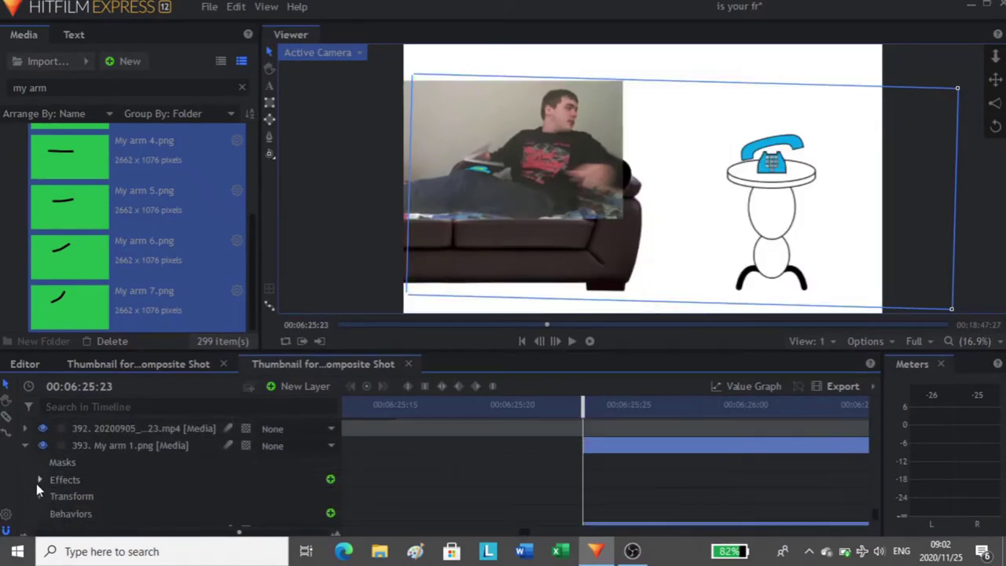
pyautogui.click(36, 502)
pyautogui.scroll(-3, 365, 489)
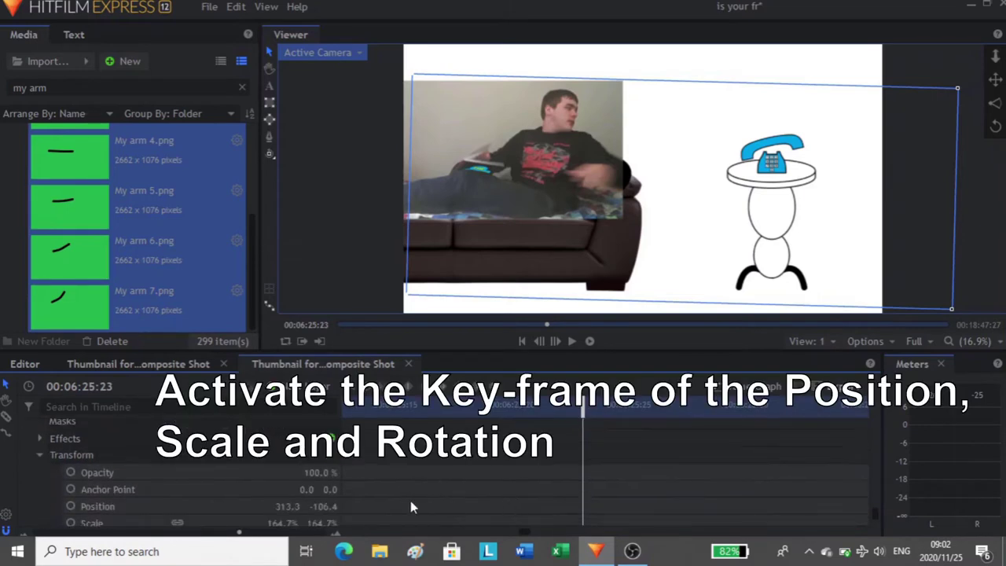
pyautogui.click(71, 485)
pyautogui.click(71, 503)
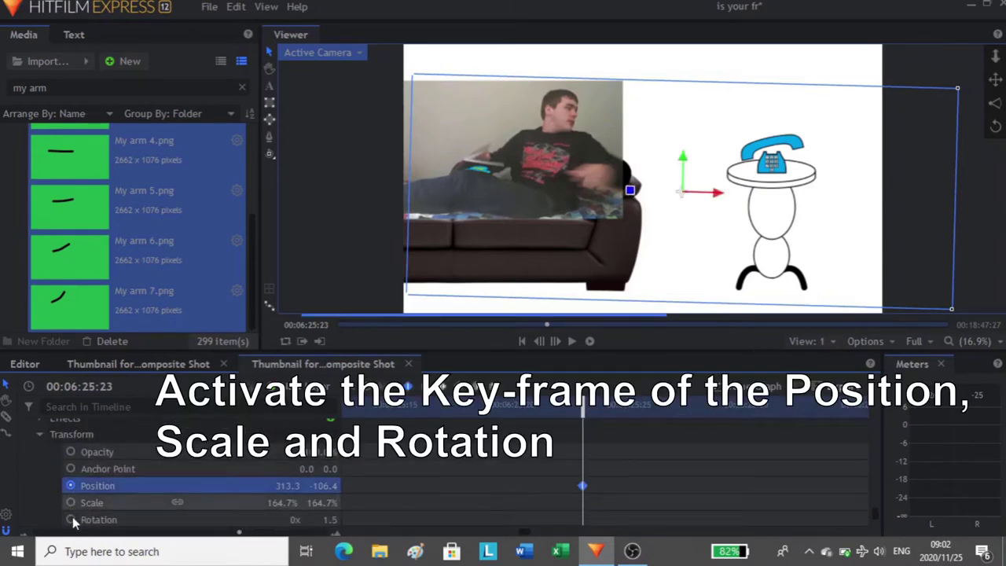
pyautogui.click(71, 518)
# At 00:06:25:24, enlarge and reposition My arm 1.png so it stays joined to the man's moving arm.
pyautogui.click(635, 494)
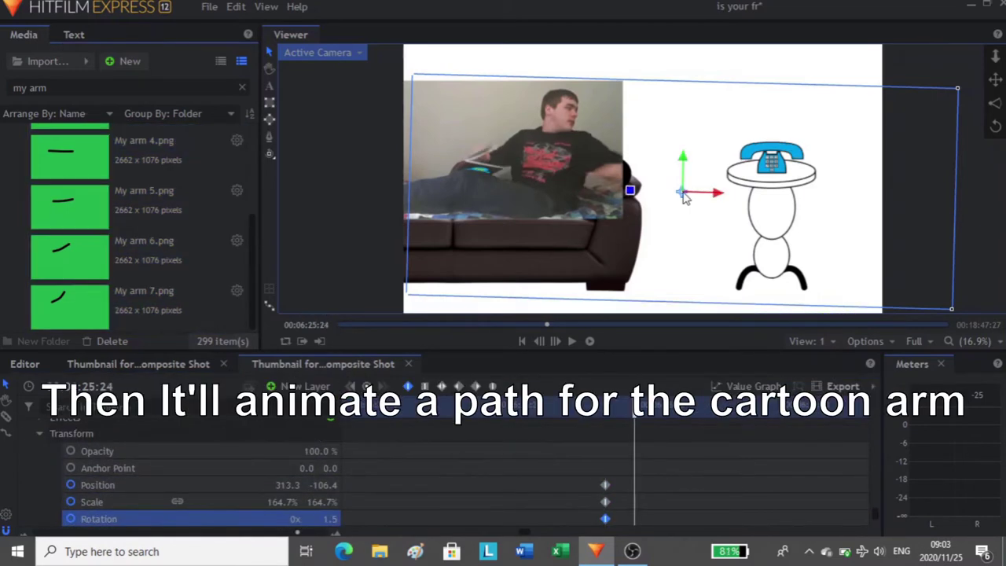
pyautogui.moveTo(683, 197); pyautogui.dragTo(688, 191)
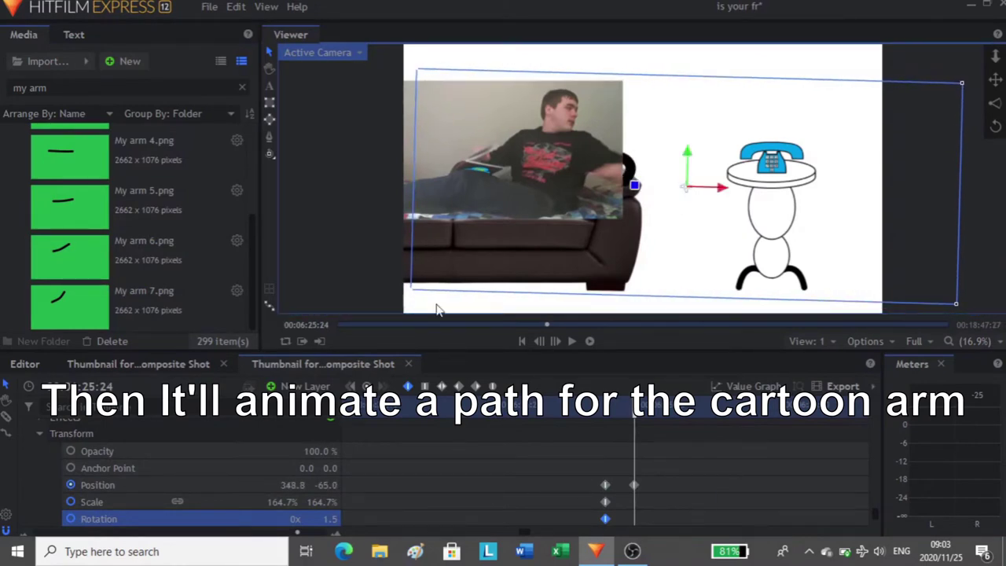
pyautogui.moveTo(413, 295); pyautogui.dragTo(378, 295)
pyautogui.moveTo(687, 191); pyautogui.dragTo(693, 196)
pyautogui.moveTo(380, 300); pyautogui.dragTo(382, 291)
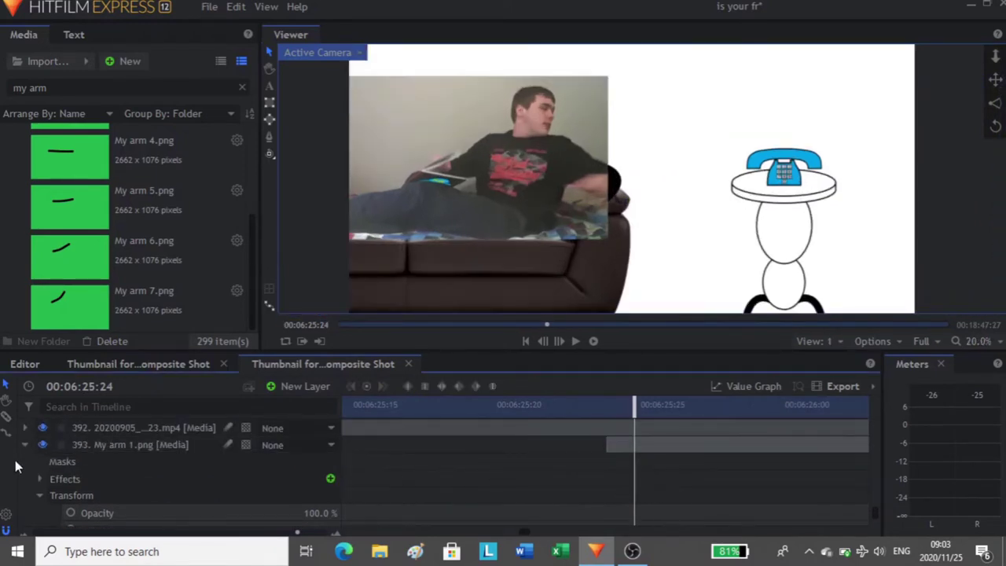
pyautogui.click(24, 446)
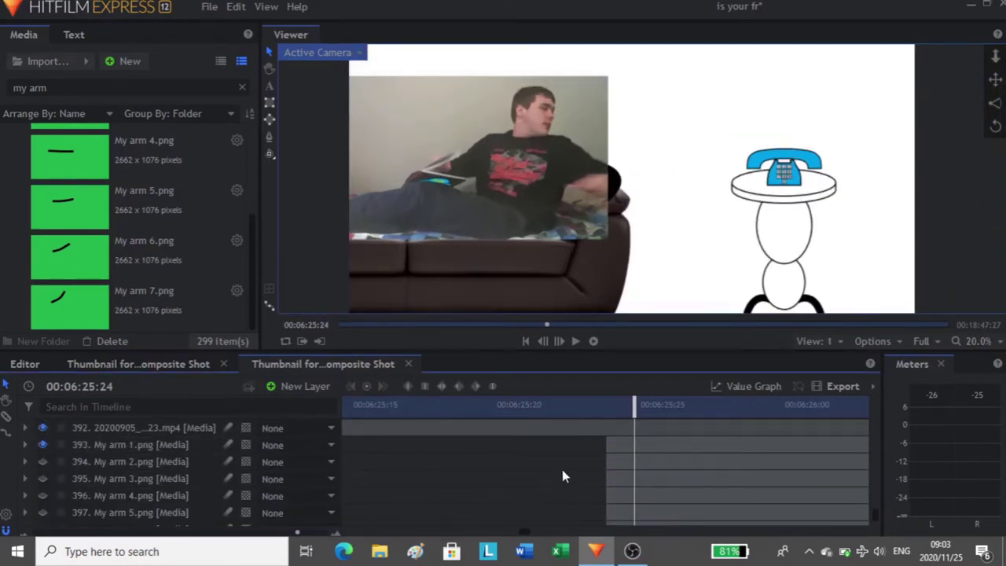
# Slice My arm 1.png at 00:06:25:25, delete its remainder, and shift the other arm layers to start at that frame.
pyautogui.press('Right')
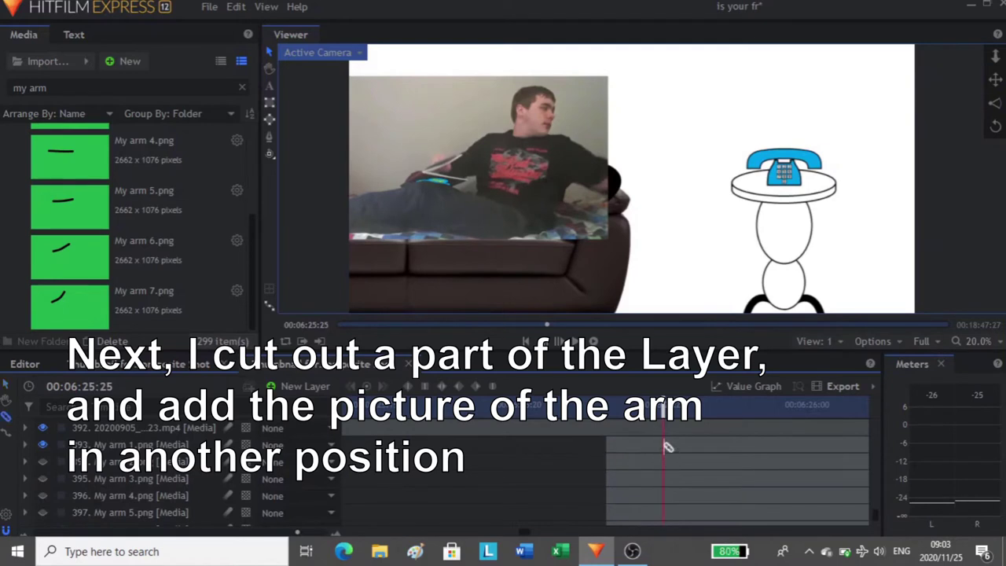
pyautogui.click(667, 444)
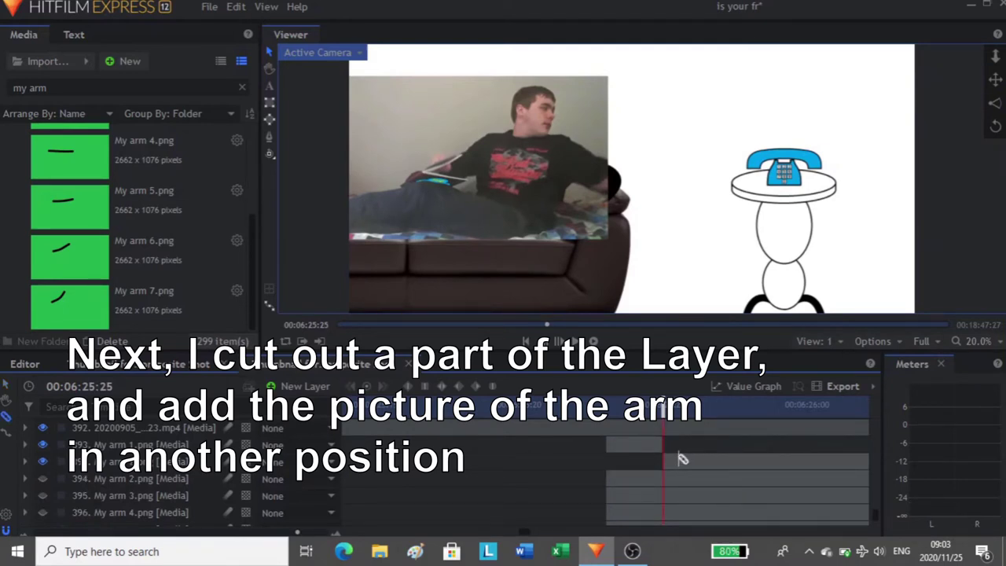
pyautogui.press('v')
pyautogui.click(678, 458)
pyautogui.press('Delete')
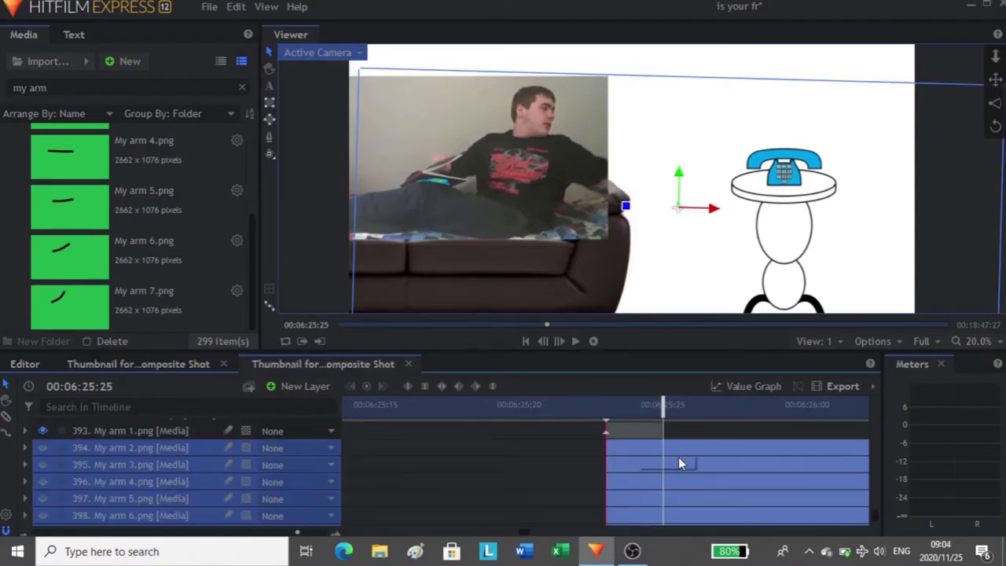
pyautogui.hotkey('alt', 'Right')
pyautogui.hotkey('alt', 'Right')
# Fit My arm 2.png to the man's arm at about 383.7, -96.4, with 230.4% by 182.0% scale and 3.9° rotation.
pyautogui.click(679, 454)
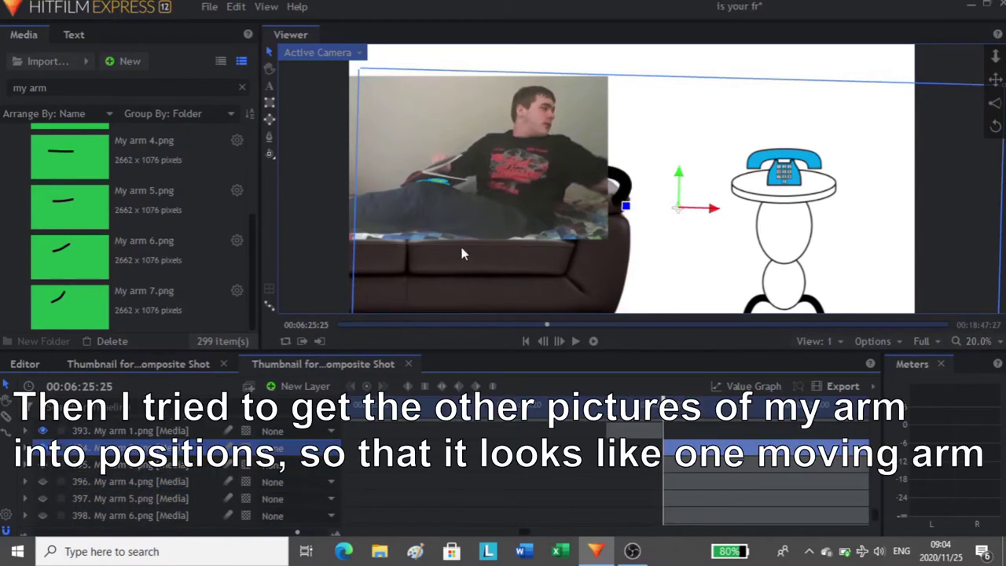
pyautogui.scroll(-1, 578, 240)
pyautogui.moveTo(578, 240); pyautogui.dragTo(569, 217)
pyautogui.scroll(1, 558, 220)
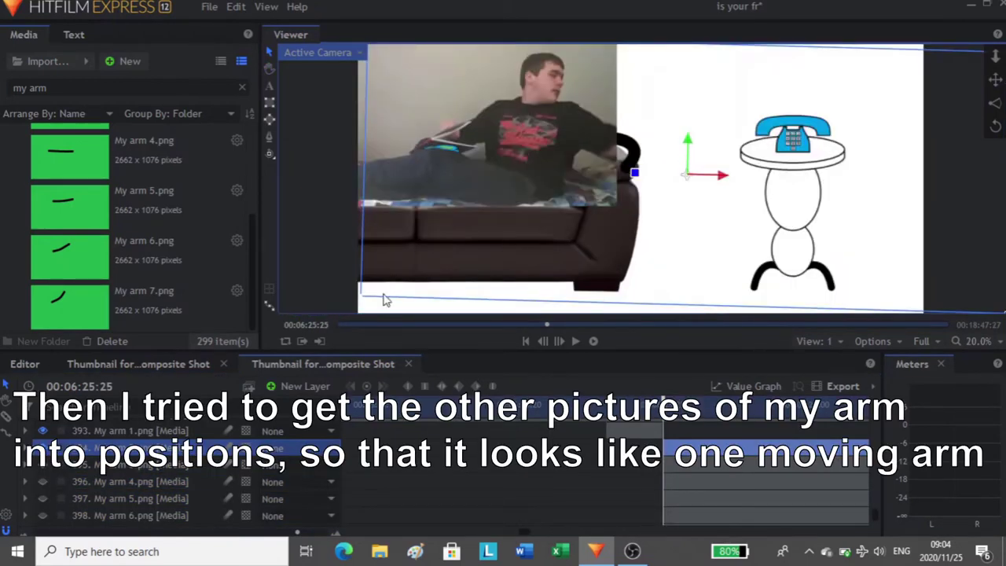
pyautogui.moveTo(385, 299); pyautogui.dragTo(281, 310)
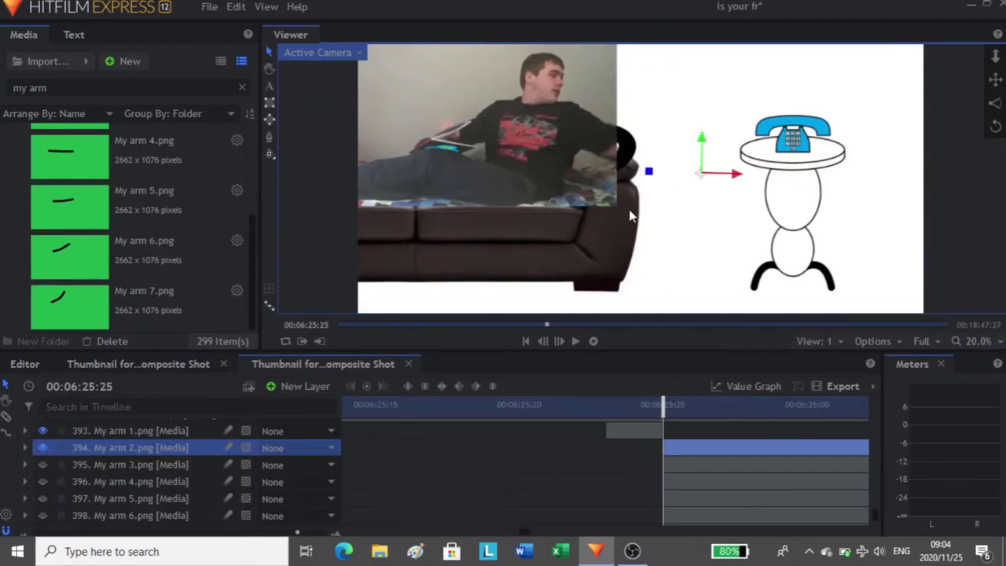
pyautogui.moveTo(630, 214); pyautogui.dragTo(740, 150)
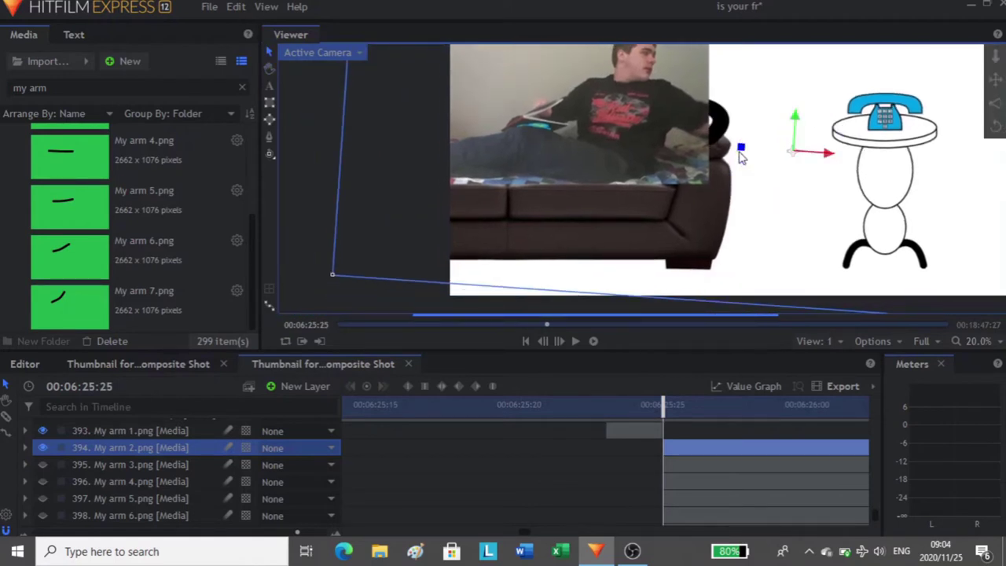
# Enable Position, Scale and Rotation keyframes for My arm 2.png at 00:06:25:25.
pyautogui.click(25, 447)
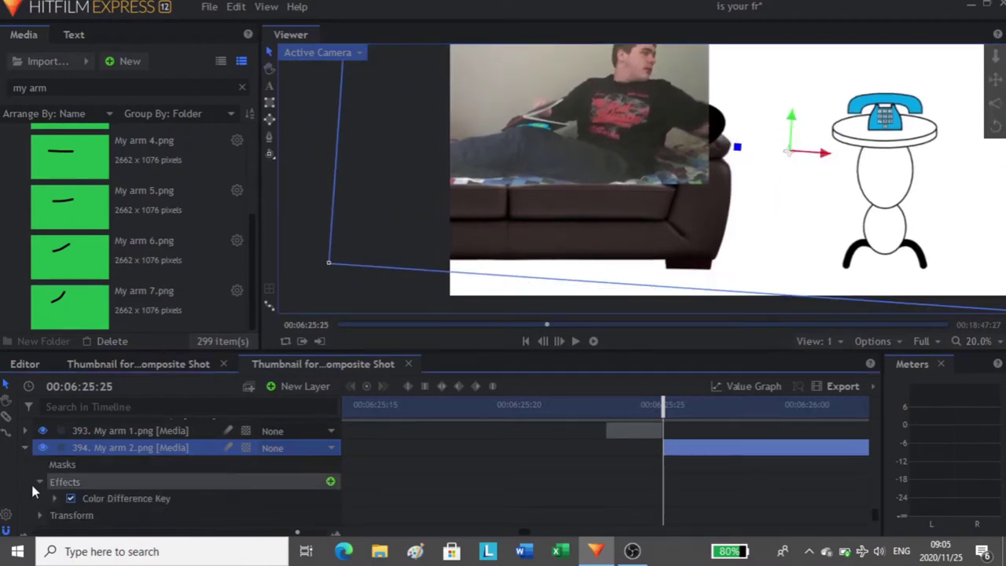
pyautogui.click(40, 508)
pyautogui.click(40, 502)
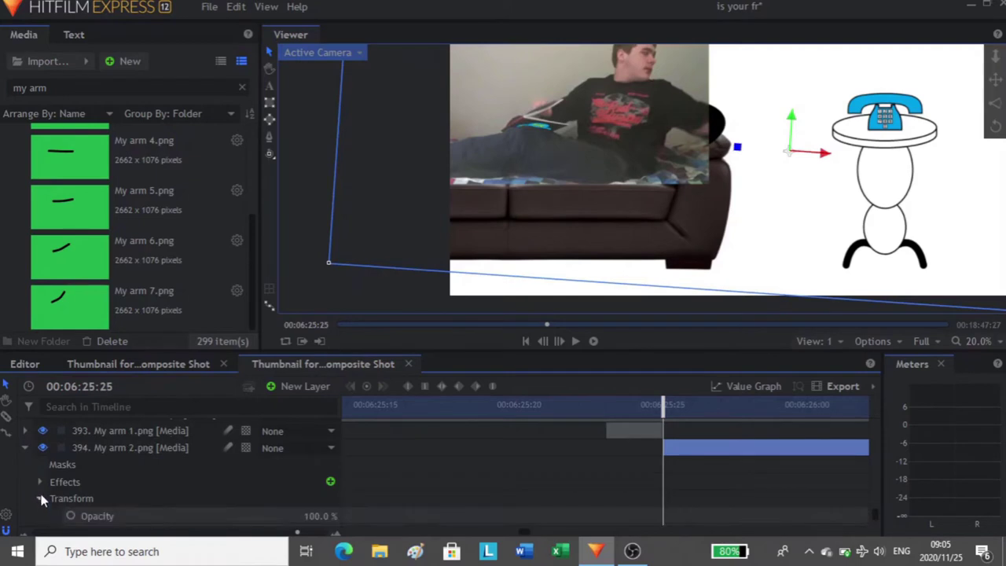
pyautogui.scroll(-2, 48, 481)
pyautogui.scroll(-2, 80, 481)
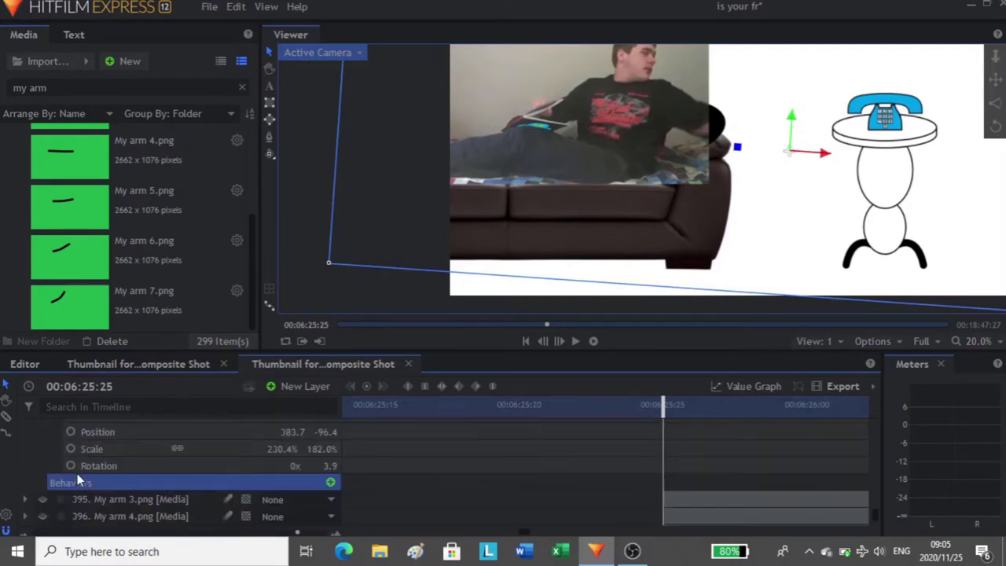
pyautogui.click(69, 432)
pyautogui.click(70, 448)
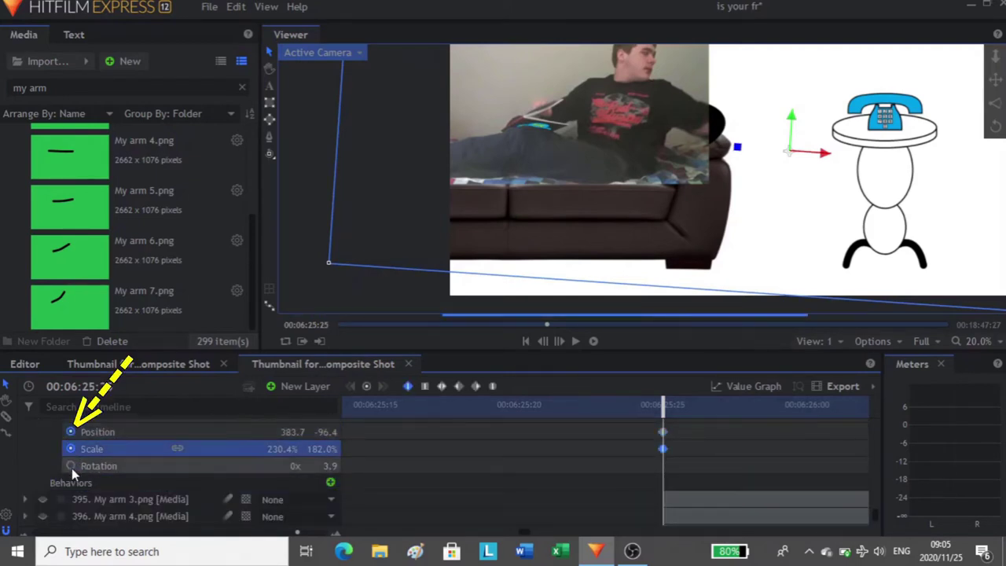
pyautogui.click(71, 466)
# At 00:06:25:26, move My arm 2.png to about 533.7, -346.4, scale it to 257.8% and rotate it to 10.6°.
pyautogui.press('Right')
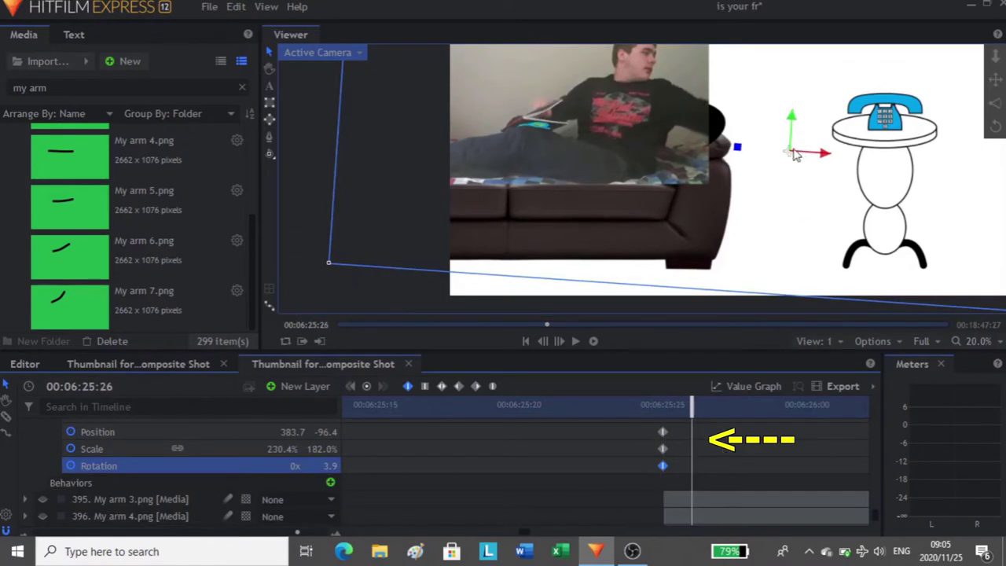
pyautogui.moveTo(794, 154)
pyautogui.mouseDown()
pyautogui.moveTo(809, 152)
pyautogui.moveTo(811, 164)
pyautogui.mouseUp()
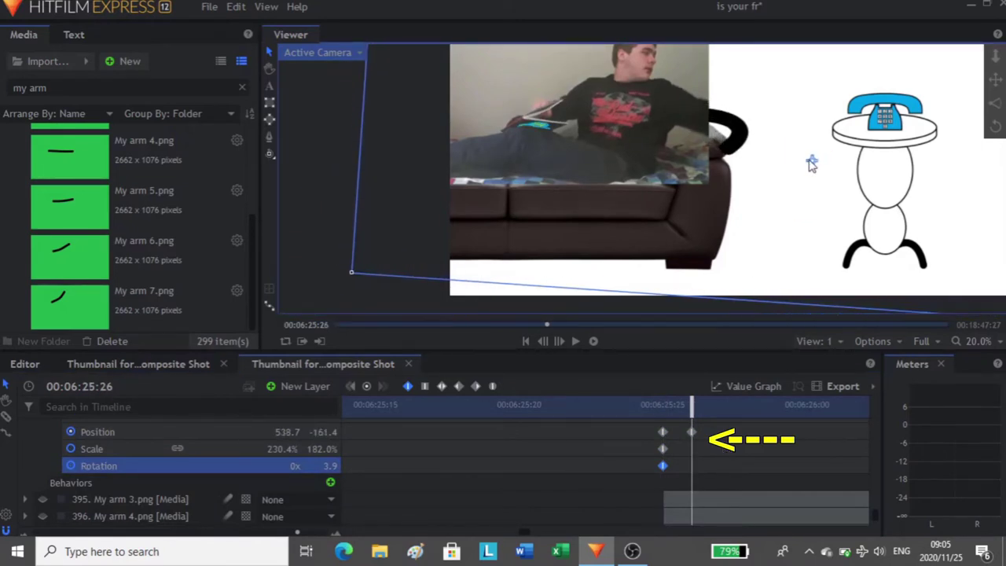
pyautogui.moveTo(351, 275); pyautogui.dragTo(328, 285)
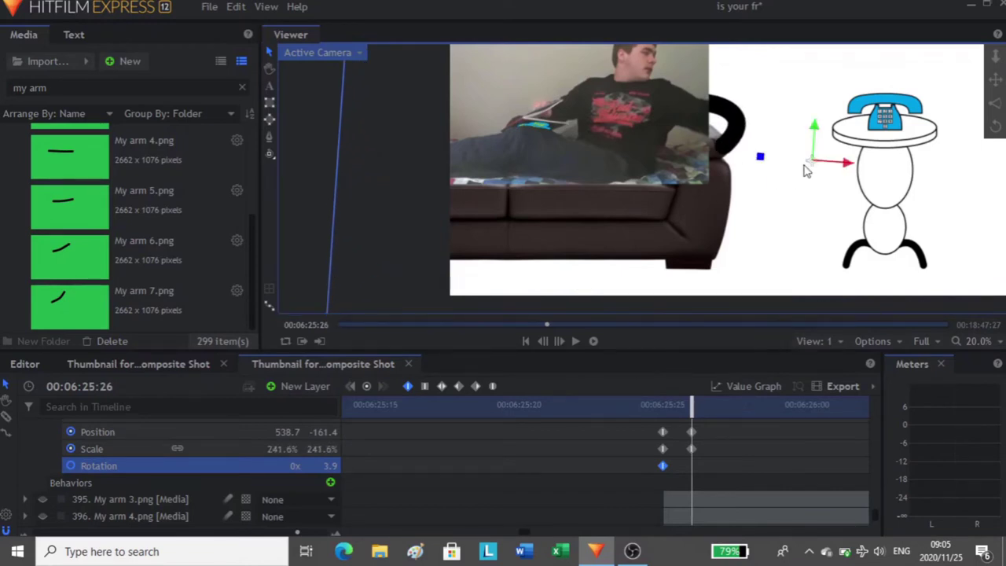
pyautogui.moveTo(811, 162); pyautogui.dragTo(814, 192)
pyautogui.moveTo(310, 287); pyautogui.dragTo(296, 290)
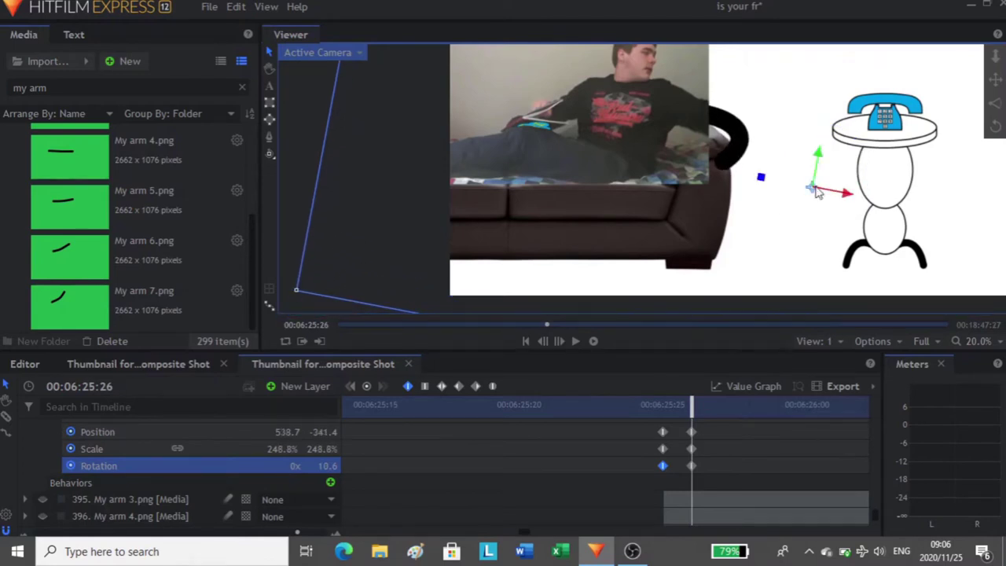
pyautogui.moveTo(816, 190); pyautogui.dragTo(815, 191)
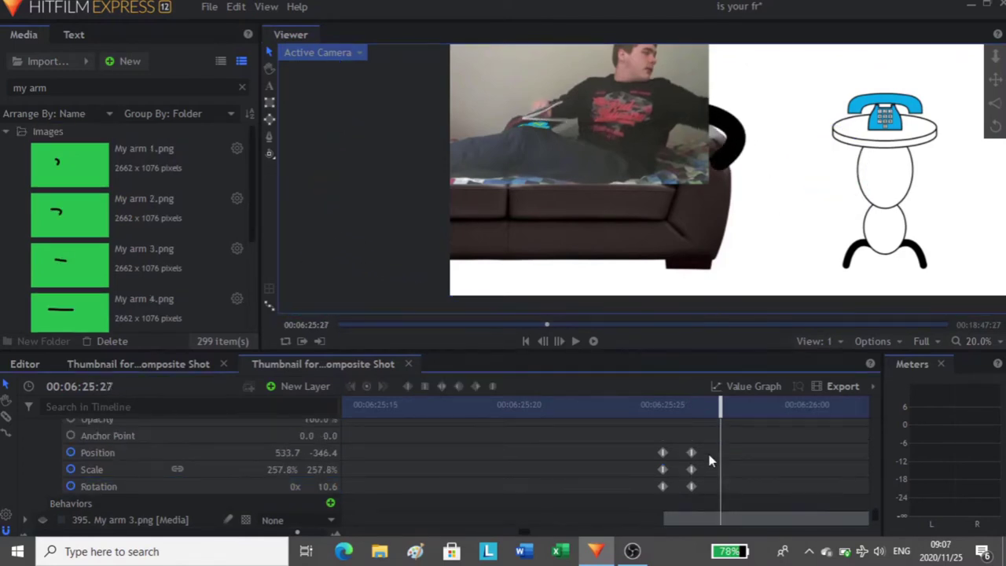
# At 00:06:25:27, rotate and reposition My arm 2.png to follow the man's arm, and compare it with the previous frame.
pyautogui.click(692, 452)
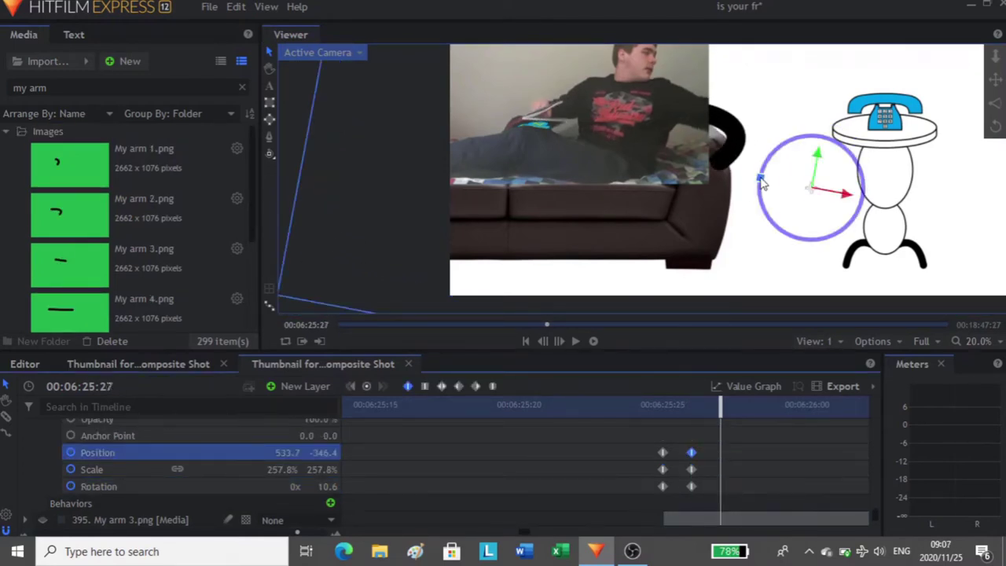
pyautogui.moveTo(760, 179); pyautogui.dragTo(819, 193)
pyautogui.press('Left')
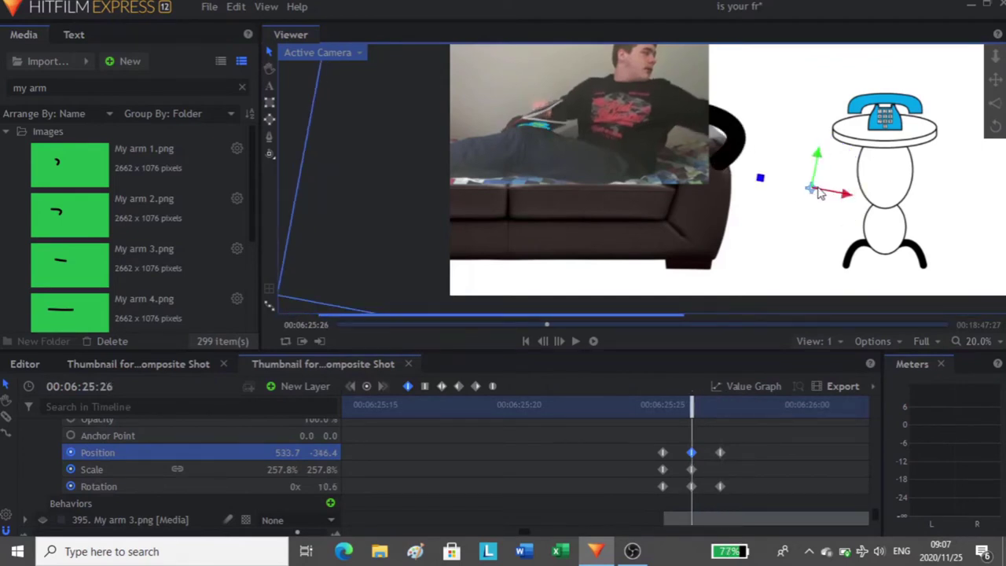
# Split My arm 2.png at 00:06:25:28 and delete the part after the cut.
pyautogui.press('Right')
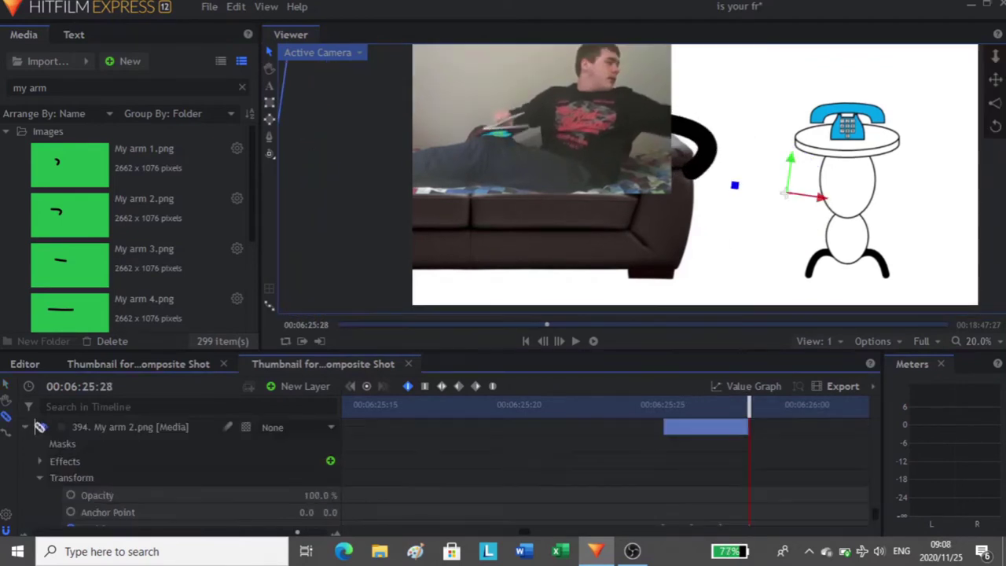
pyautogui.click(25, 428)
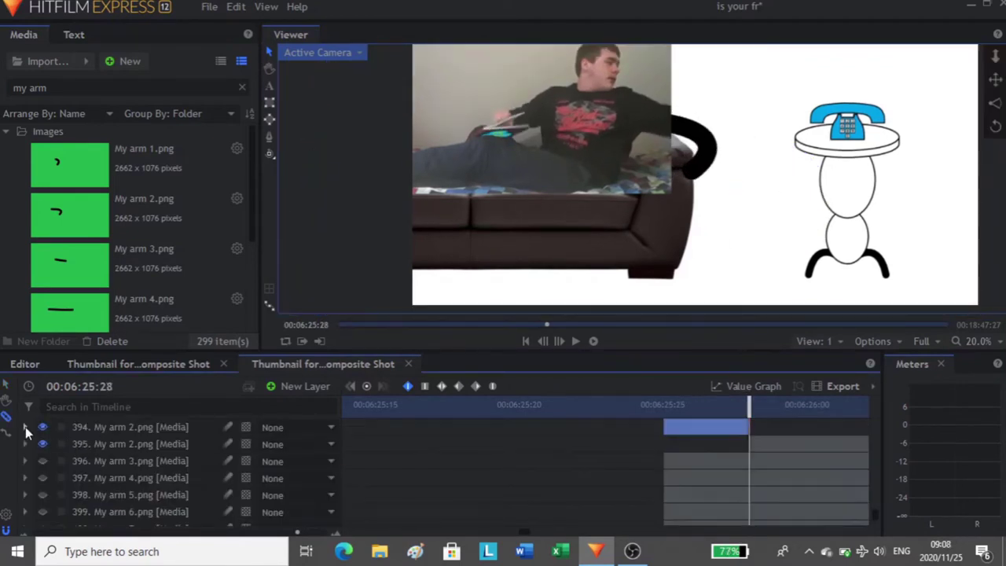
pyautogui.click(770, 439)
pyautogui.press('Delete')
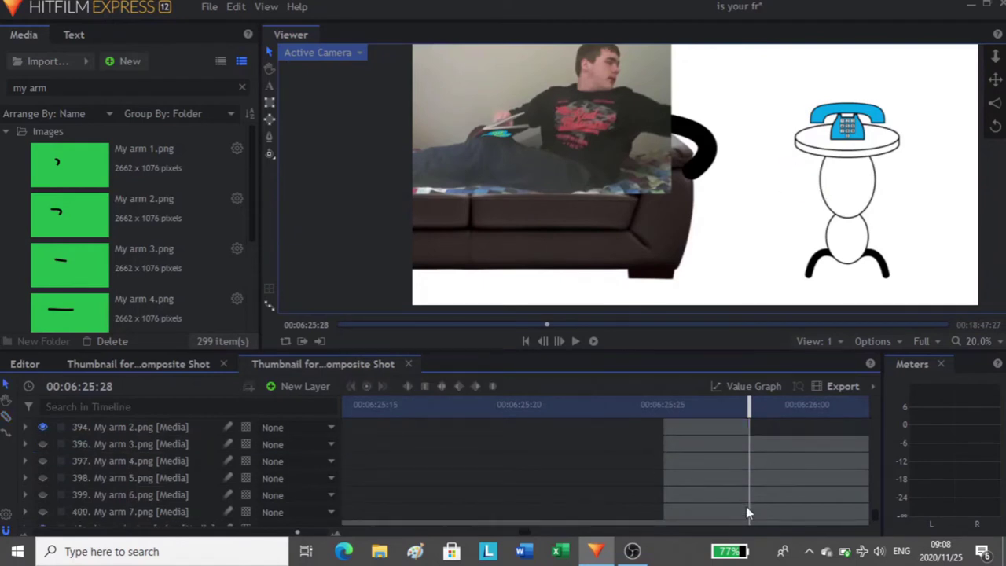
# Shift the start of the layers My arm 3.png through My arm 7.png to 00:06:25:28.
pyautogui.keyDown('shift'); pyautogui.click(702, 515); pyautogui.keyUp('shift')
pyautogui.moveTo(703, 516); pyautogui.dragTo(750, 493)
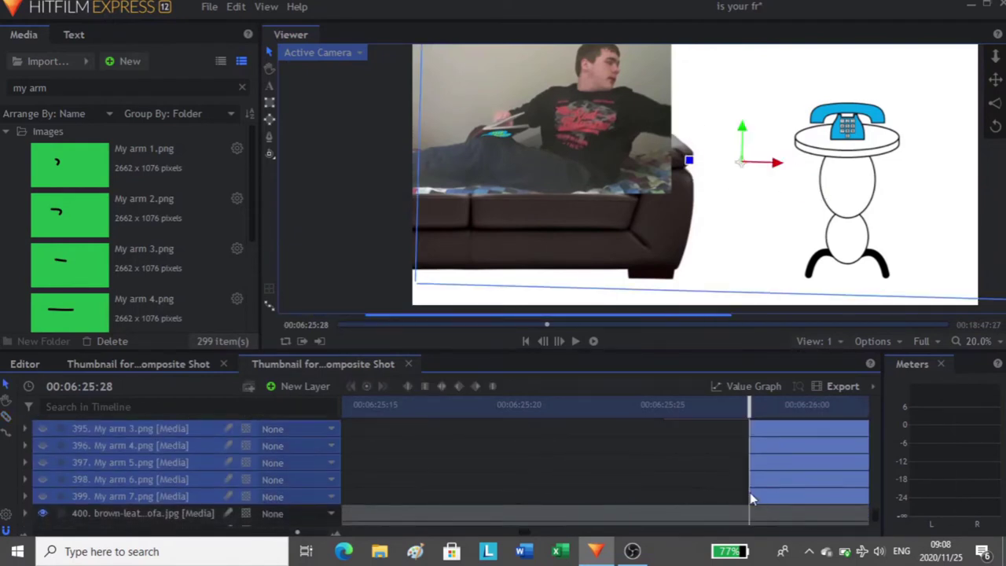
pyautogui.scroll(1, 733, 484)
pyautogui.click(529, 453)
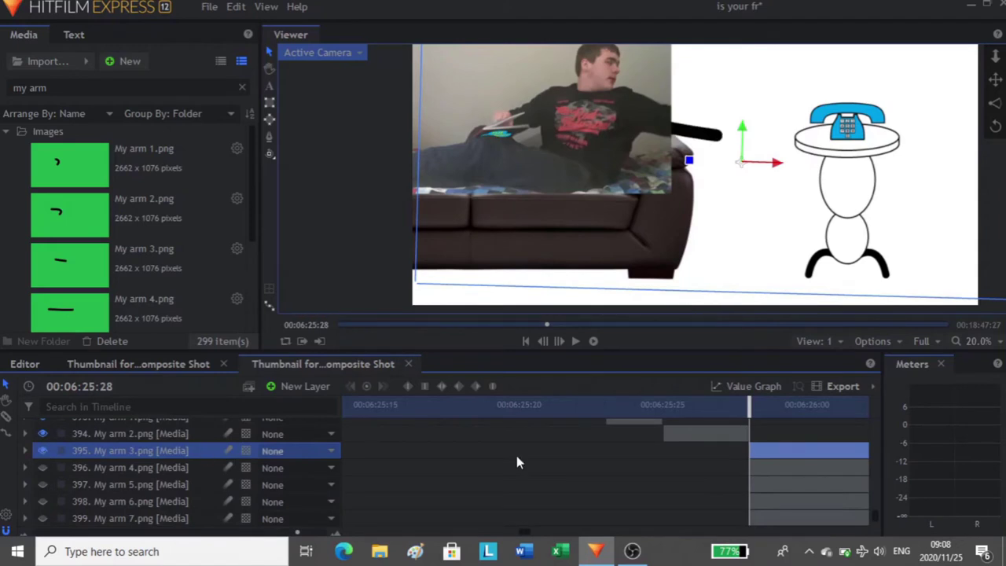
# Fit My arm 3.png to the man's arm at about 540.4, -158.4, with 243.9% scale.
pyautogui.moveTo(419, 292); pyautogui.dragTo(292, 362)
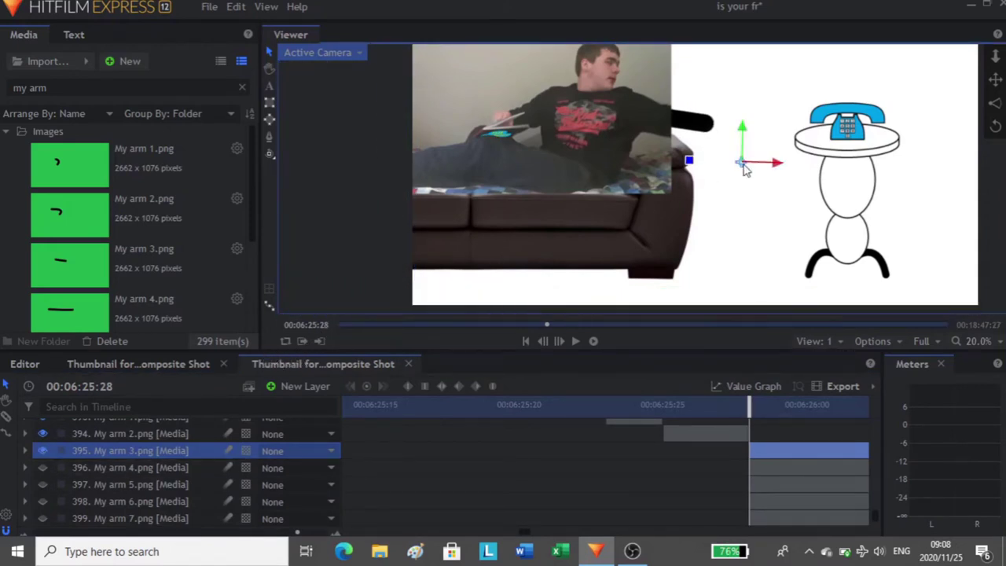
pyautogui.moveTo(745, 169); pyautogui.dragTo(807, 177)
pyautogui.moveTo(720, 166); pyautogui.dragTo(721, 170)
pyautogui.moveTo(773, 172)
pyautogui.mouseDown()
pyautogui.moveTo(724, 177)
pyautogui.moveTo(787, 168)
pyautogui.mouseUp()
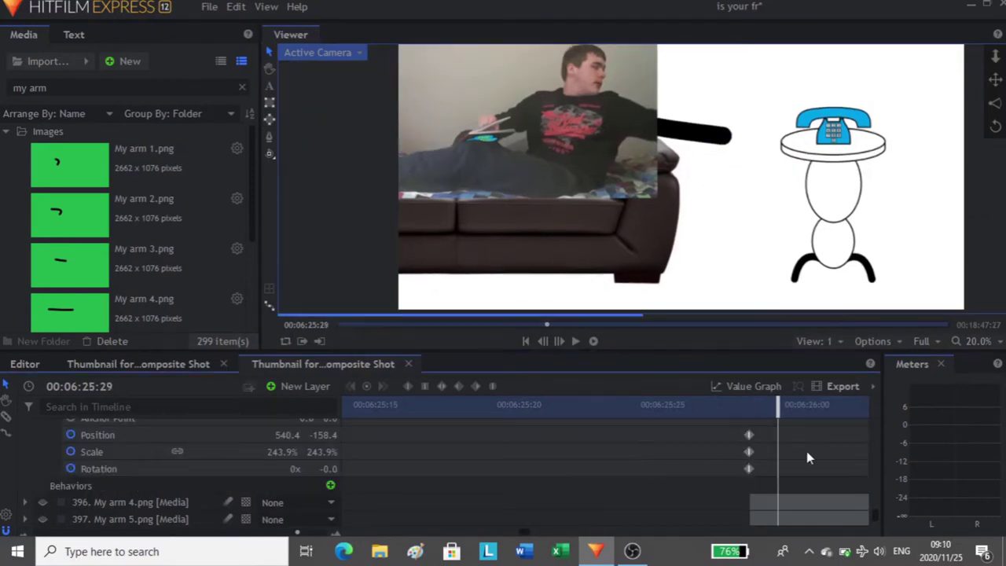
# At 00:06:26:02, keyframe My arm 3.png at about 738.4, -83.4, with 246.2% scale and -5.0° rotation, and compare it with the preceding frames.
pyautogui.press('.')
pyautogui.click(750, 435)
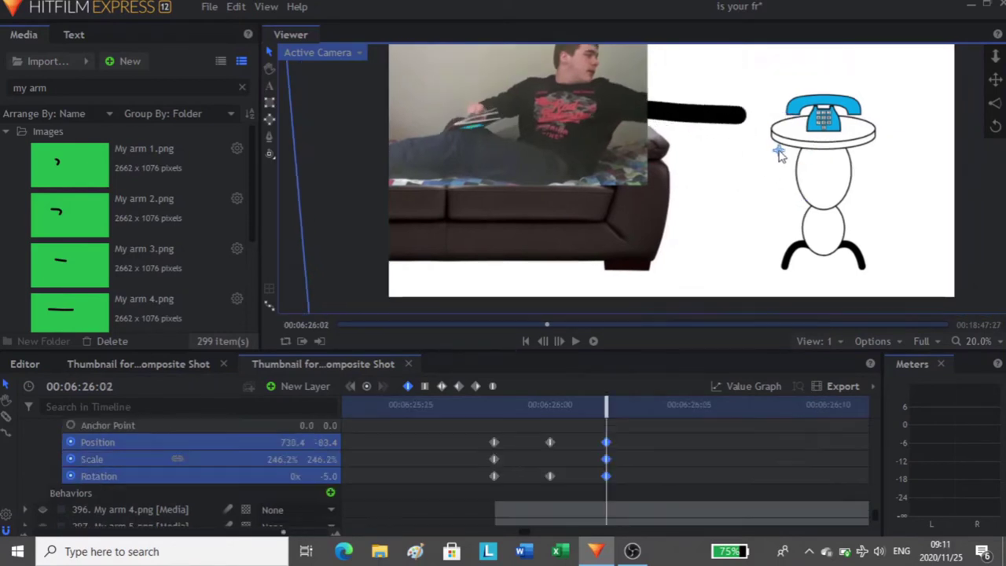
pyautogui.moveTo(779, 151); pyautogui.dragTo(780, 150)
pyautogui.press(',')
pyautogui.press(',')
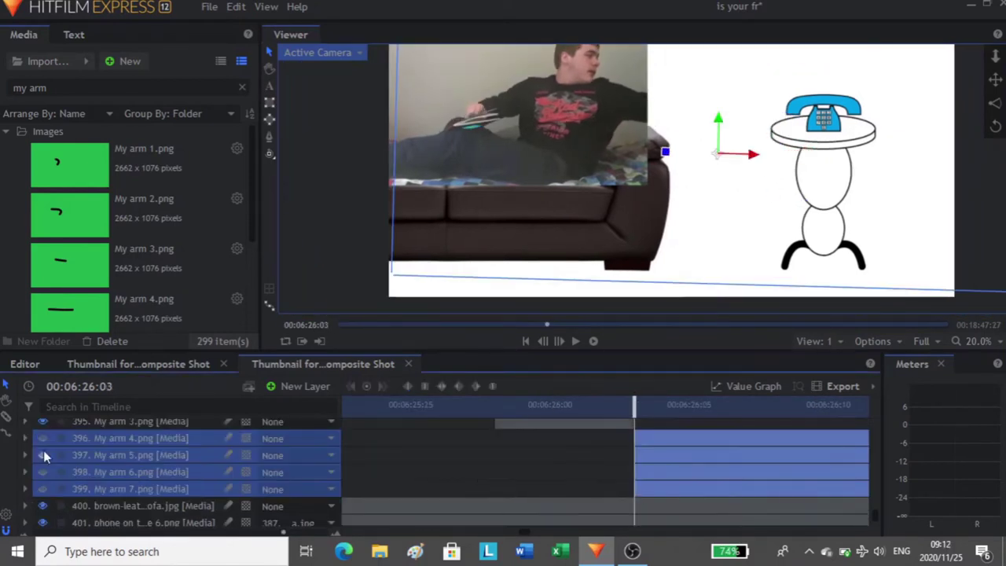
# Make My arm 4.png visible at 00:06:26:03 and enlarge it to about 234.6% to match the man's arm.
pyautogui.click(42, 439)
pyautogui.click(149, 439)
pyautogui.moveTo(391, 274); pyautogui.dragTo(292, 328)
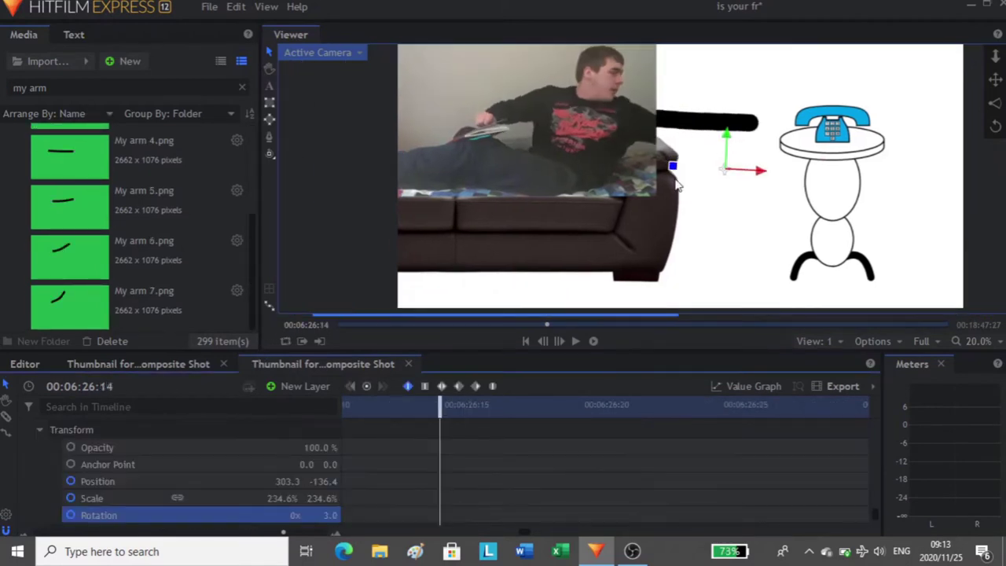
# At 00:06:26:13, extend My arm 4.png to the phone at about 678.3, -241.4, with 237.6% scale and 2.4° rotation, and review the motion.
pyautogui.press('Left')
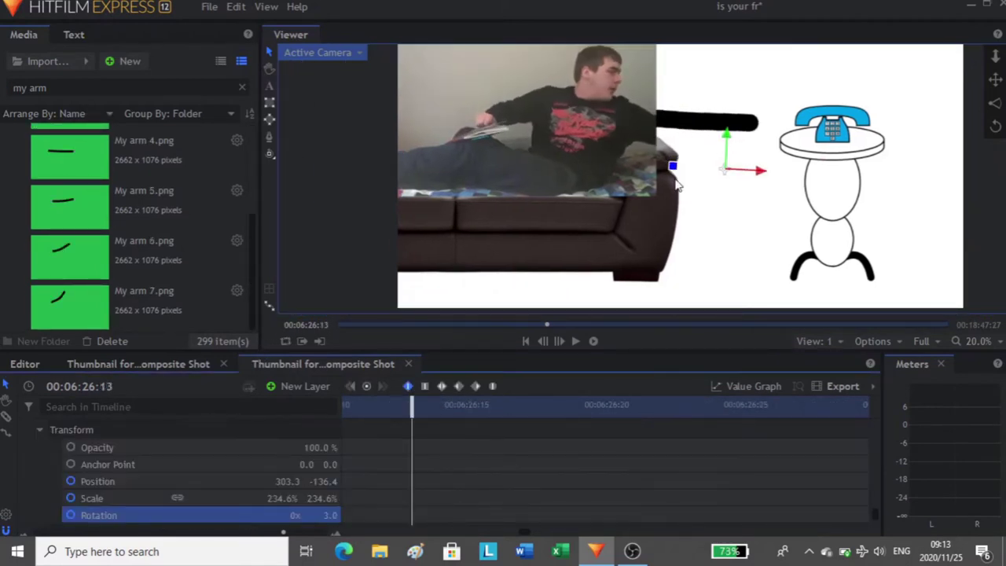
pyautogui.moveTo(673, 167); pyautogui.dragTo(819, 160)
pyautogui.scroll(-1, 631, 214)
pyautogui.moveTo(631, 215); pyautogui.dragTo(636, 190)
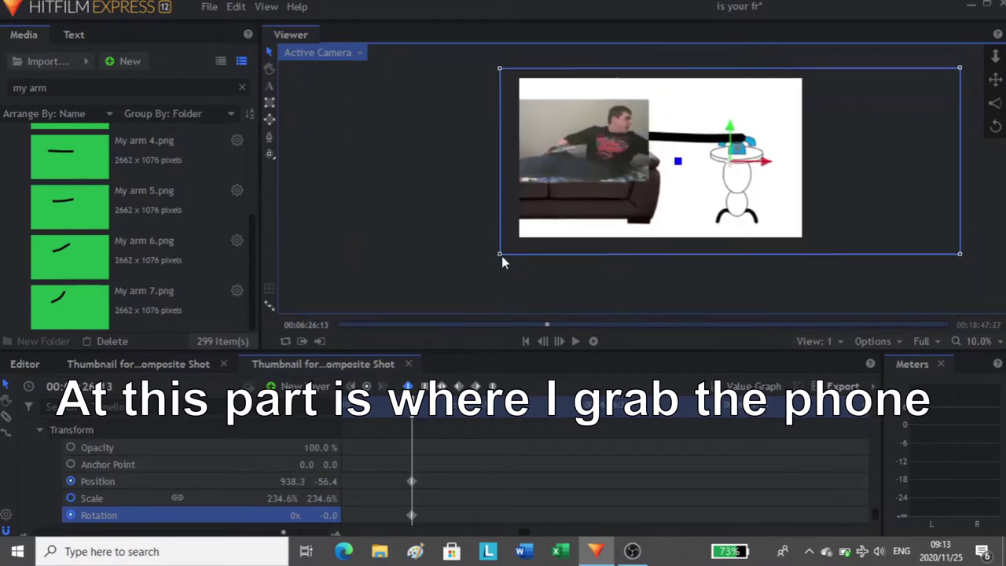
pyautogui.moveTo(502, 256); pyautogui.dragTo(497, 257)
pyautogui.scroll(1, 643, 197)
pyautogui.moveTo(767, 130); pyautogui.dragTo(775, 145)
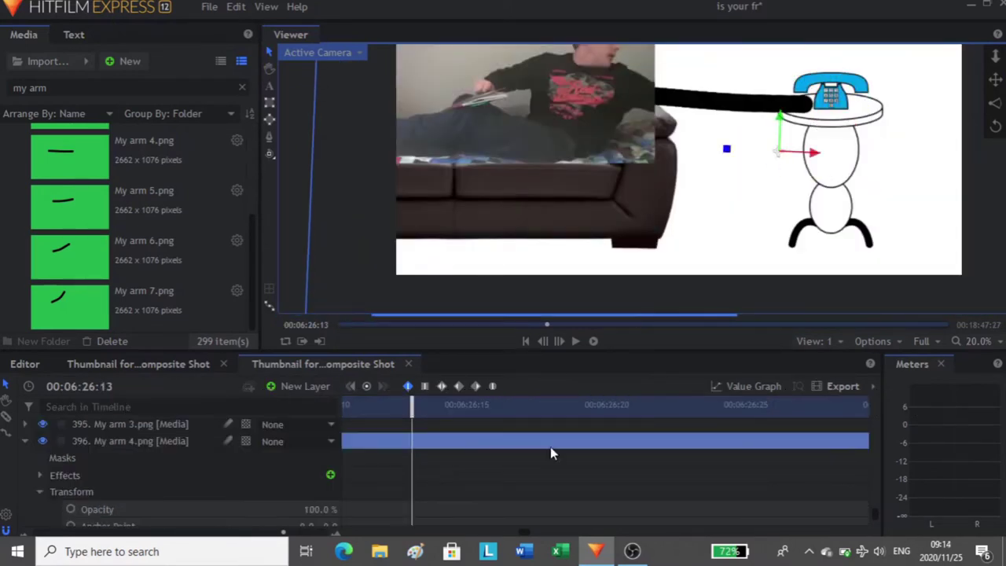
pyautogui.scroll(-3, 567, 456)
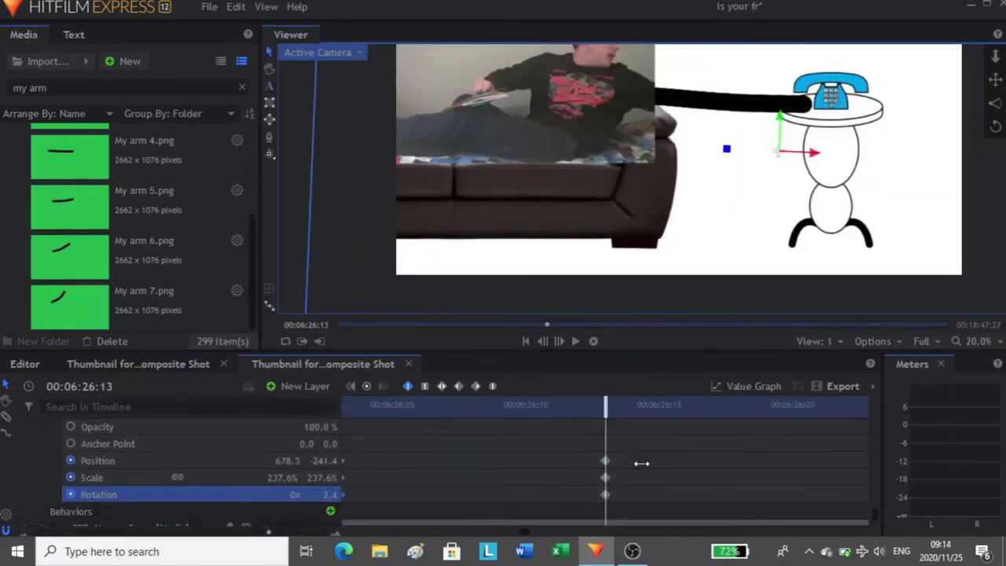
pyautogui.moveTo(603, 406); pyautogui.dragTo(469, 418)
pyautogui.moveTo(512, 417); pyautogui.dragTo(607, 414)
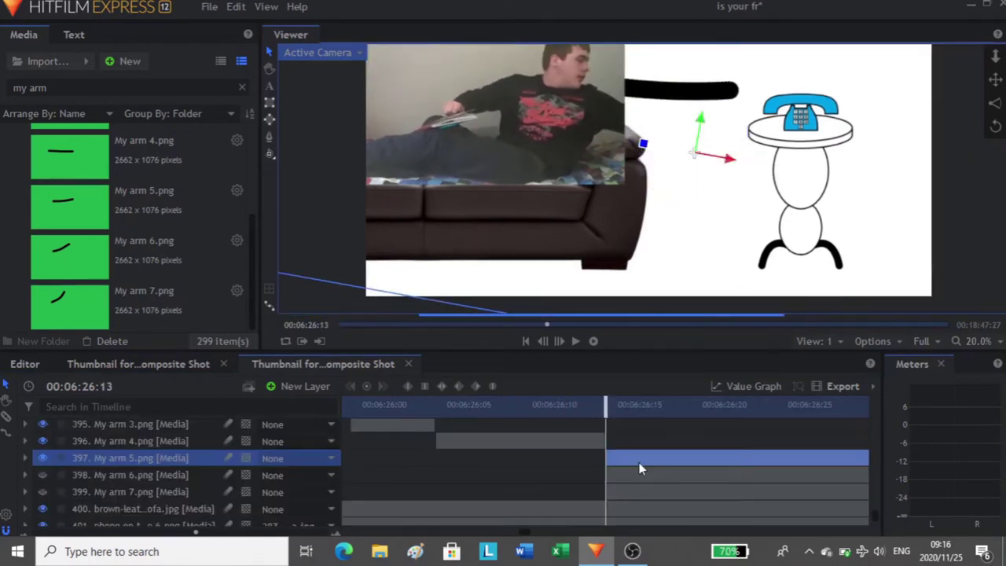
# Lower My arm 5.png at 00:06:26:13 to line it up with the man's arm.
pyautogui.moveTo(700, 155); pyautogui.dragTo(704, 187)
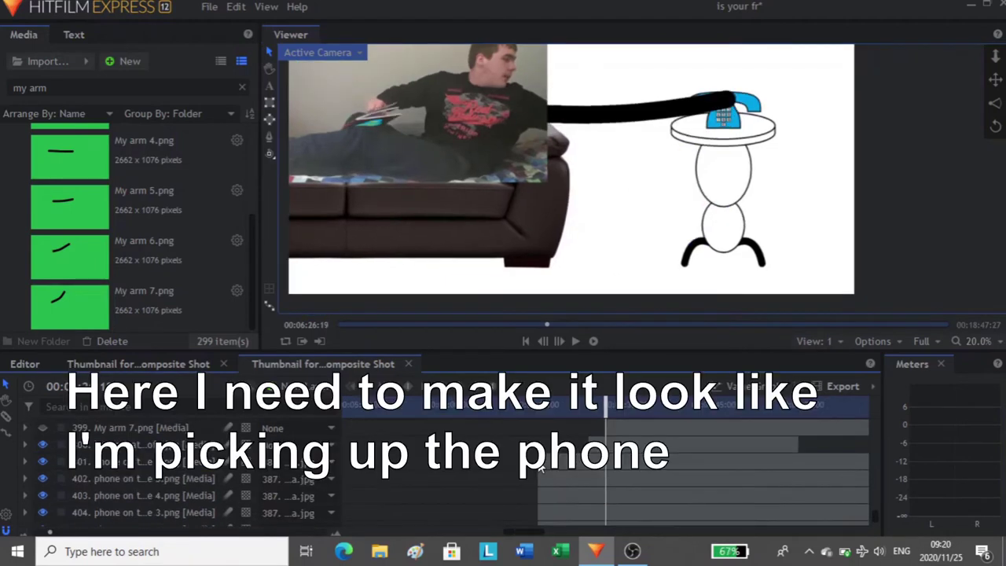
# Start phone on table 6.png at 00:06:26:19 and raise its opacity so the phone without its handset covers the full phone.
pyautogui.moveTo(540, 469); pyautogui.dragTo(606, 470)
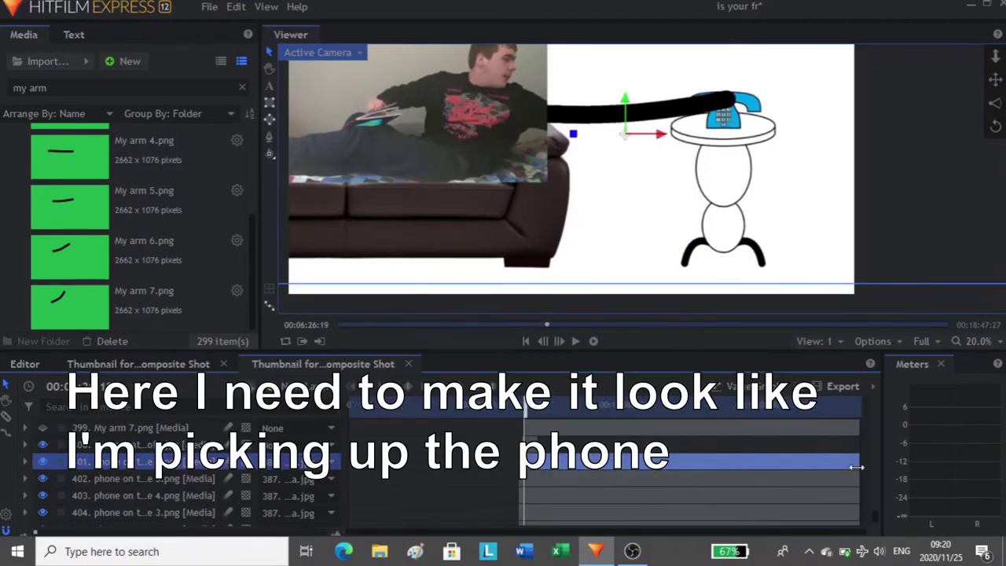
pyautogui.scroll(5, 667, 488)
pyautogui.click(423, 466)
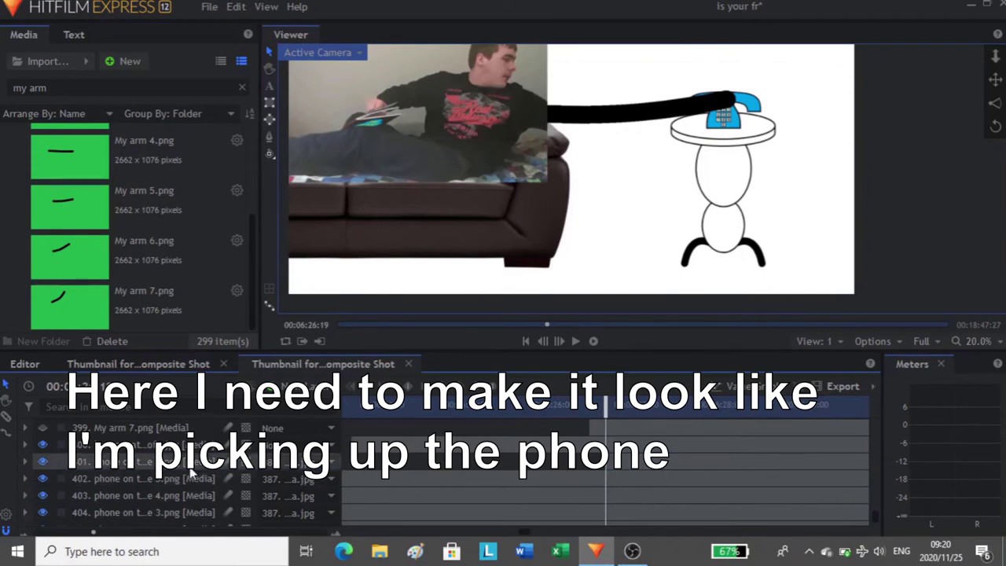
pyautogui.click(24, 462)
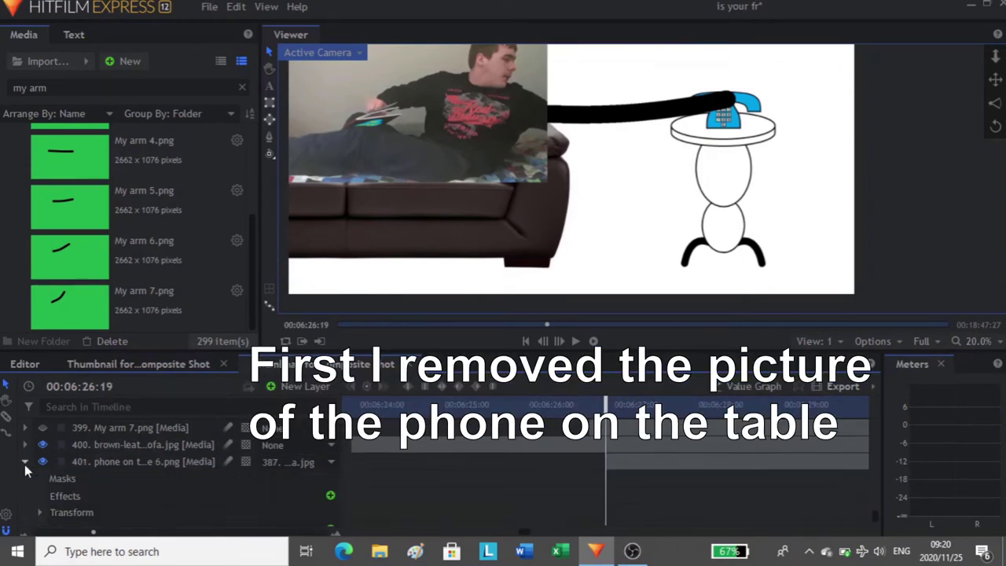
pyautogui.scroll(-1, 24, 464)
pyautogui.click(39, 449)
pyautogui.moveTo(315, 474); pyautogui.dragTo(393, 474)
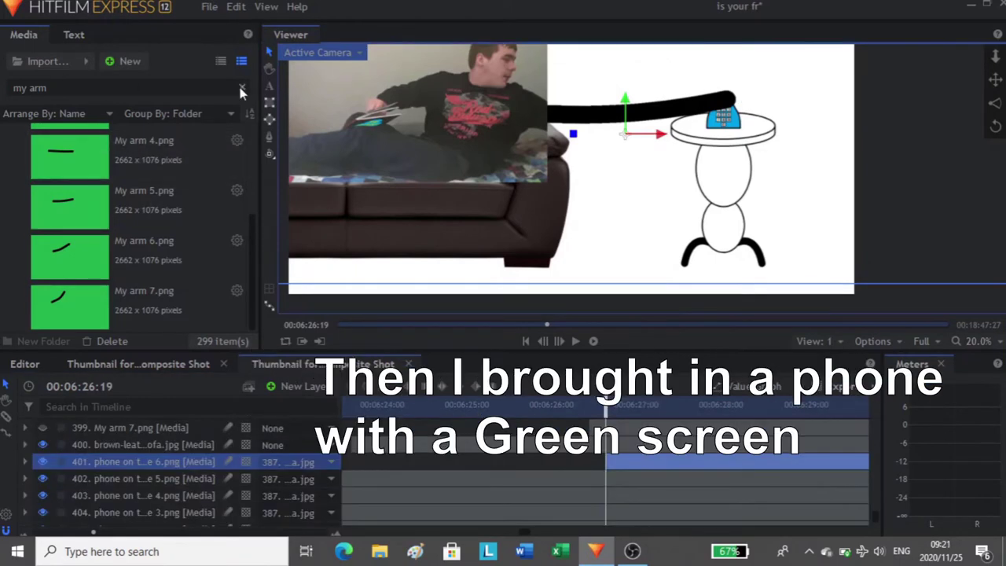
# Search the project media for "phone" and add the phone.png to the timeline near 00:06:26:18, below phone on table 6.png.
pyautogui.click(242, 89)
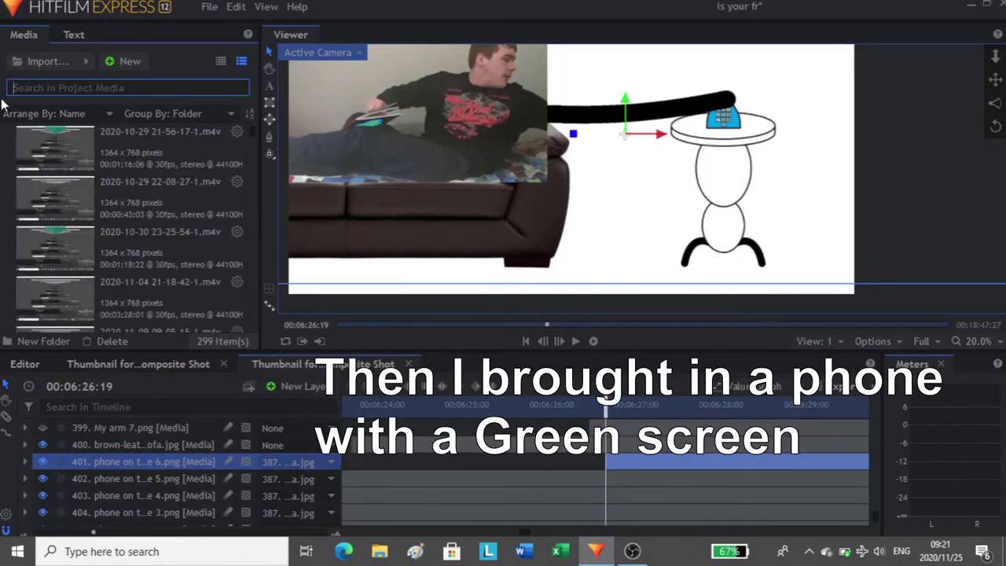
pyautogui.write('phone')
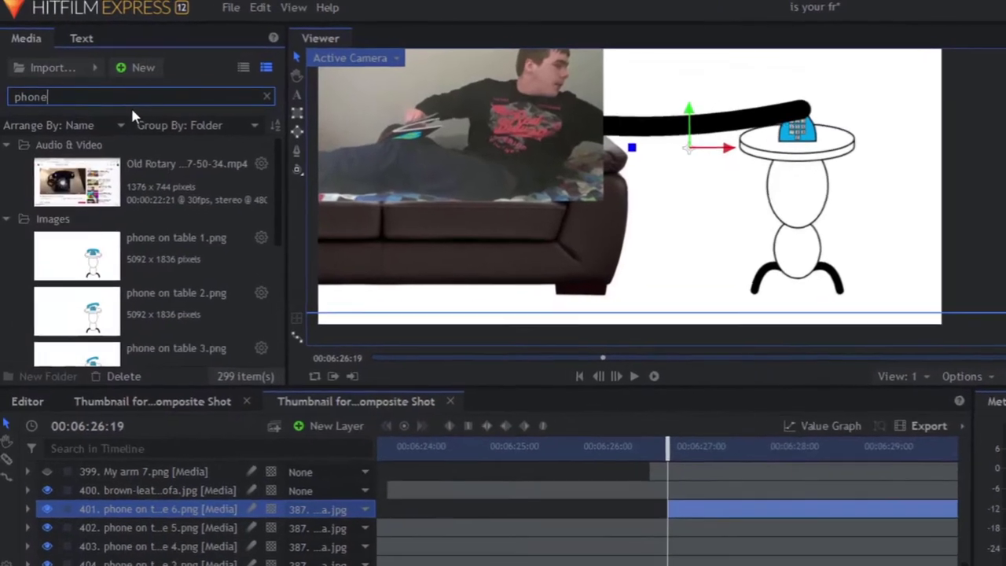
pyautogui.scroll(-5, 139, 290)
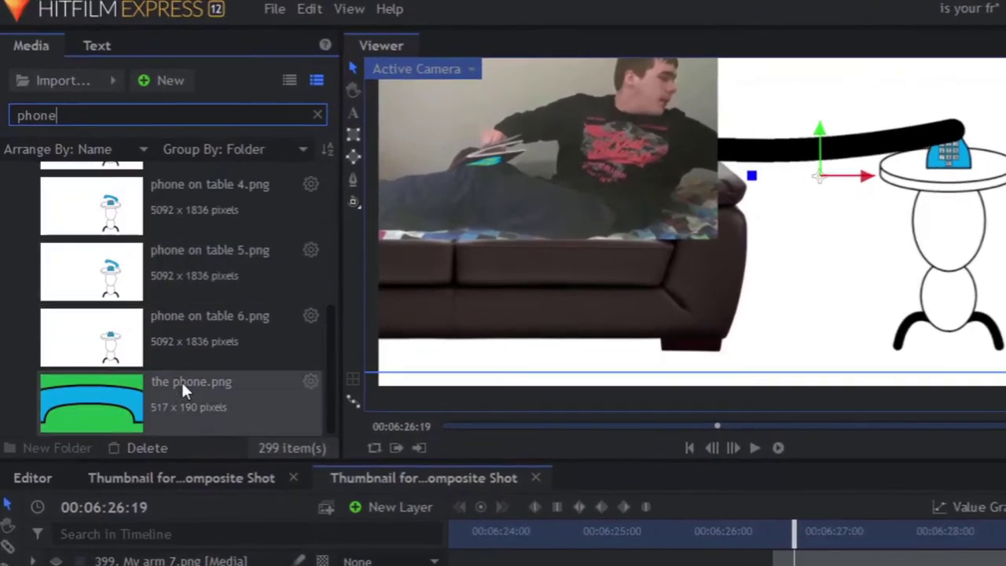
pyautogui.moveTo(180, 379)
pyautogui.mouseDown()
pyautogui.moveTo(297, 438)
pyautogui.moveTo(609, 538)
pyautogui.moveTo(795, 565)
pyautogui.mouseUp()
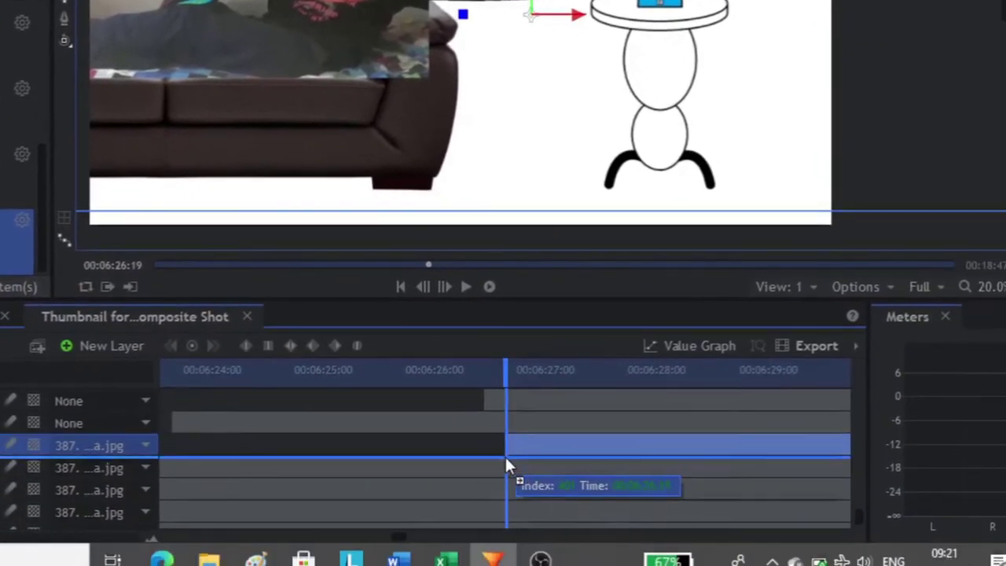
pyautogui.moveTo(506, 458); pyautogui.dragTo(503, 457)
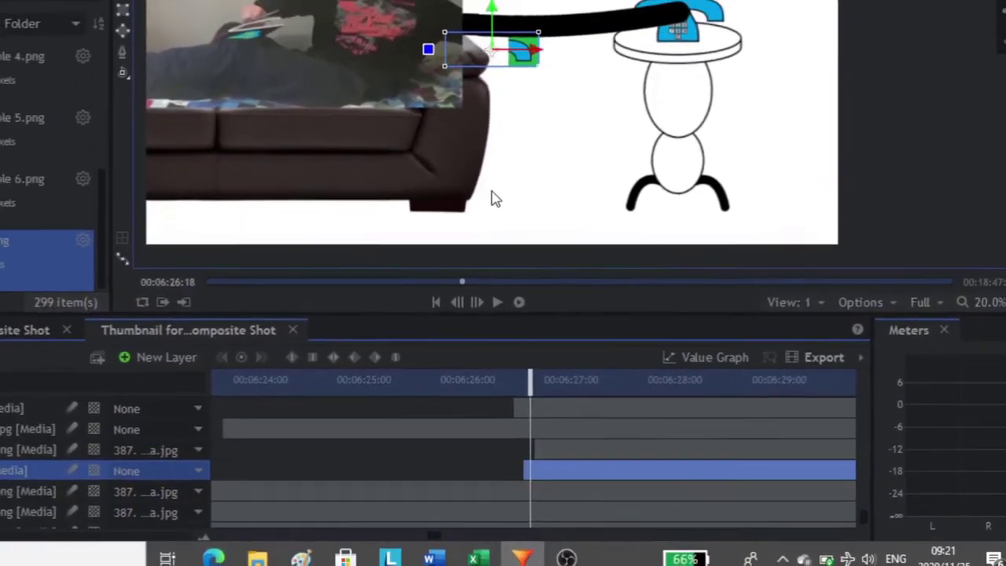
# Stack the phone.png directly above the sofa layer, place it beside the table and start it at 00:06:26:18.
pyautogui.scroll(3, 462, 174)
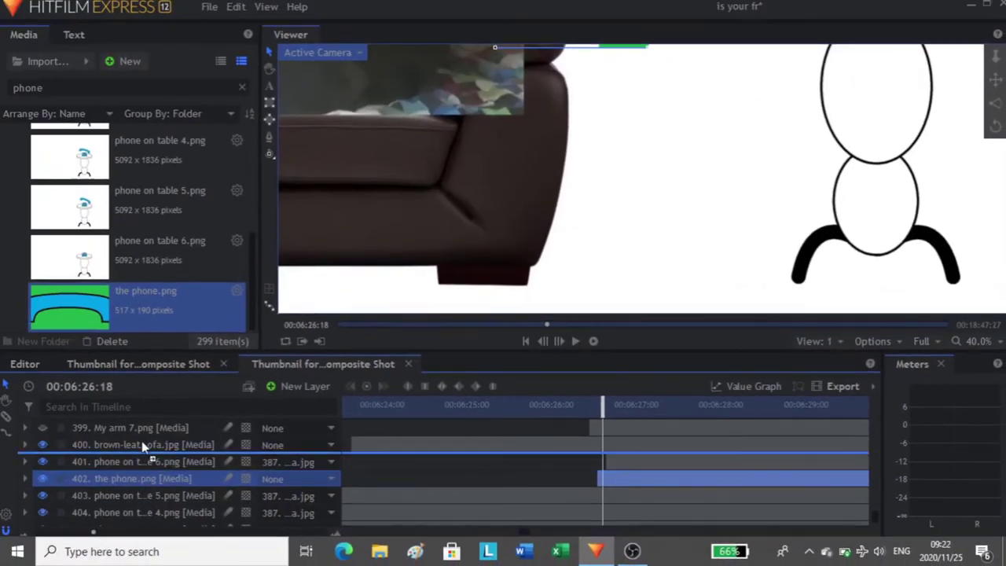
pyautogui.moveTo(143, 442); pyautogui.dragTo(128, 464)
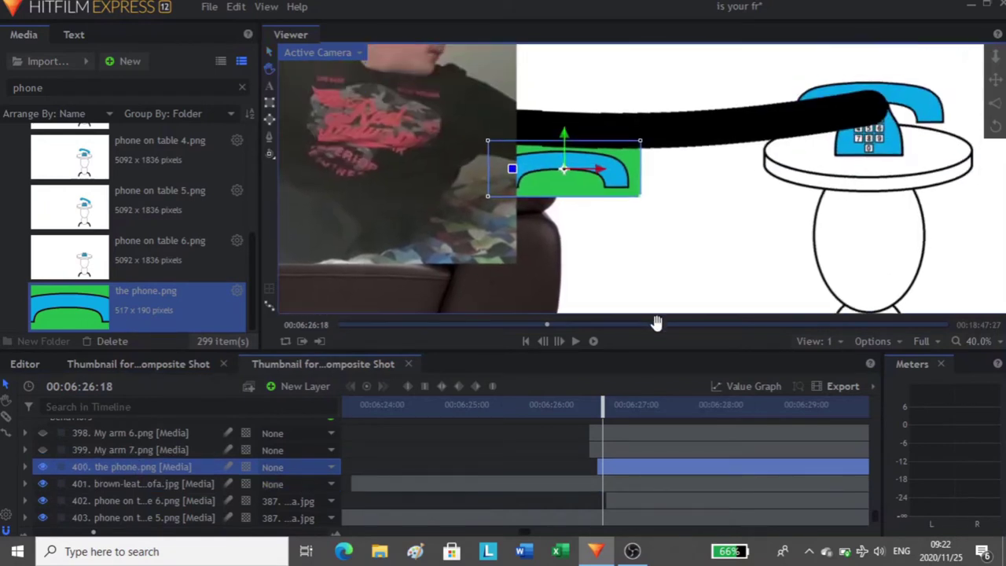
pyautogui.moveTo(594, 181); pyautogui.dragTo(783, 193)
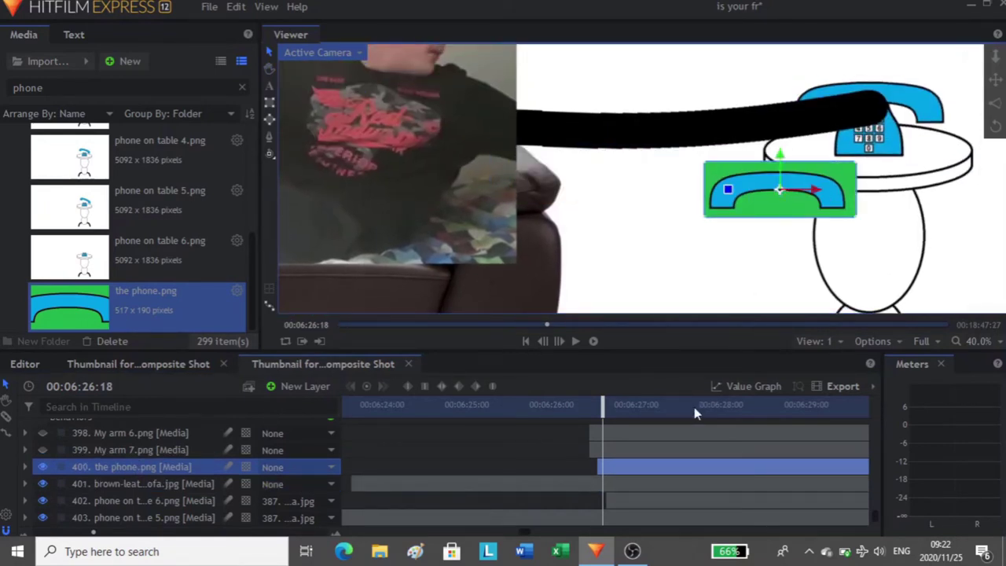
pyautogui.moveTo(635, 467); pyautogui.dragTo(641, 467)
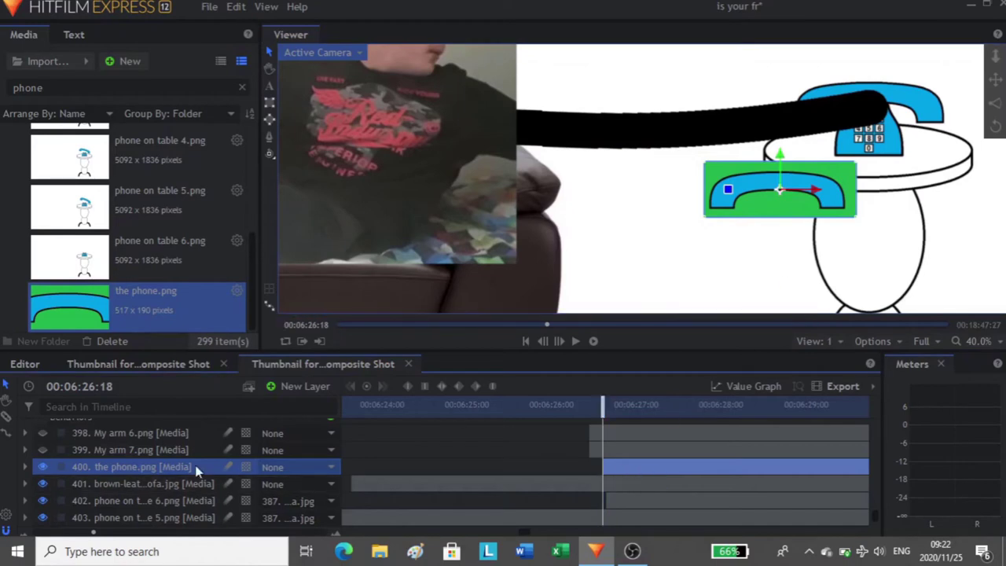
# Apply the Color Difference Key effect to the phone.png to remove its green background.
pyautogui.rightClick(197, 468)
pyautogui.moveTo(371, 100)
pyautogui.moveTo(532, 343)
pyautogui.click(585, 383)
# Move the phone.png over the handset of the phone on the table, at about 1047.0, 231.8.
pyautogui.scroll(5, 782, 221)
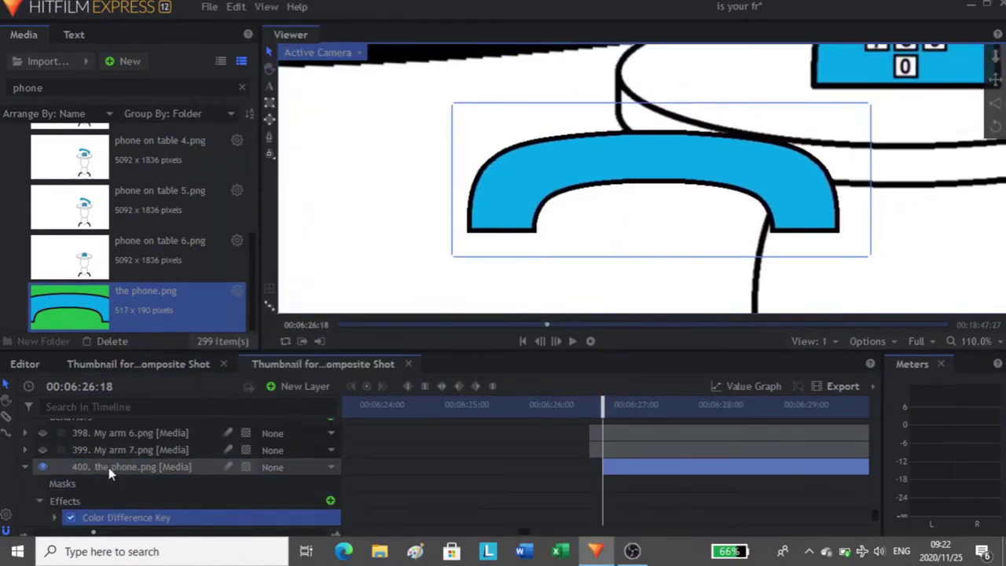
pyautogui.click(110, 471)
pyautogui.moveTo(694, 189); pyautogui.dragTo(899, 45)
pyautogui.moveTo(895, 105); pyautogui.dragTo(754, 252)
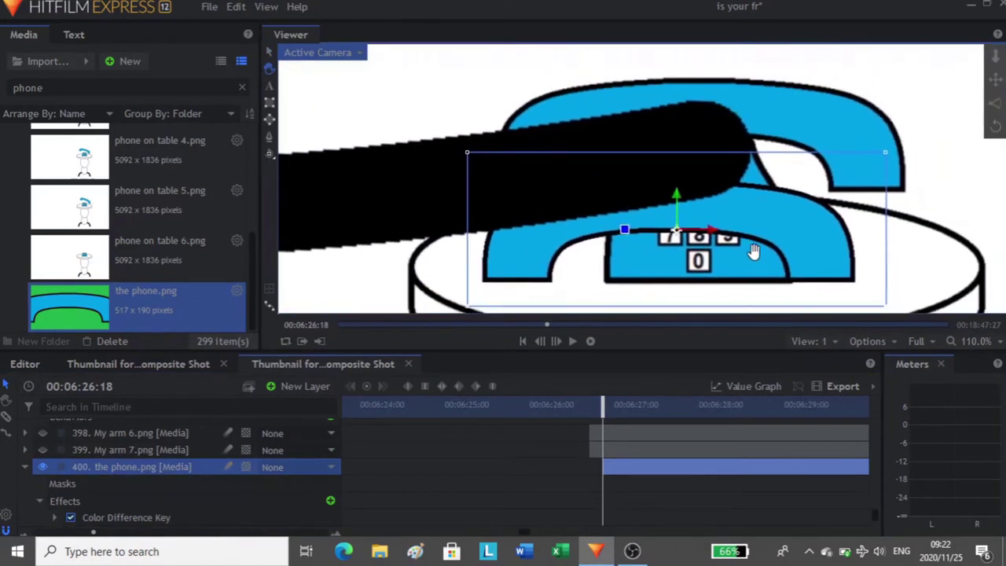
pyautogui.moveTo(676, 230); pyautogui.dragTo(708, 130)
# Lower the opacity of the phone.png to about 52%, then enlarge and nudge it to match the handset underneath.
pyautogui.scroll(-3, 13, 456)
pyautogui.click(40, 443)
pyautogui.click(40, 458)
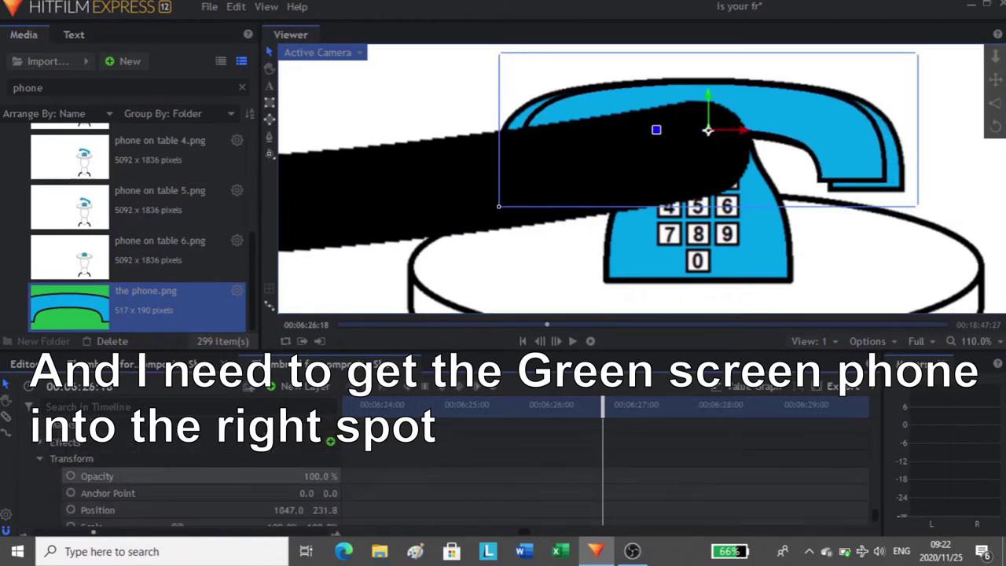
pyautogui.moveTo(321, 477); pyautogui.dragTo(285, 476)
pyautogui.moveTo(920, 211); pyautogui.dragTo(937, 224)
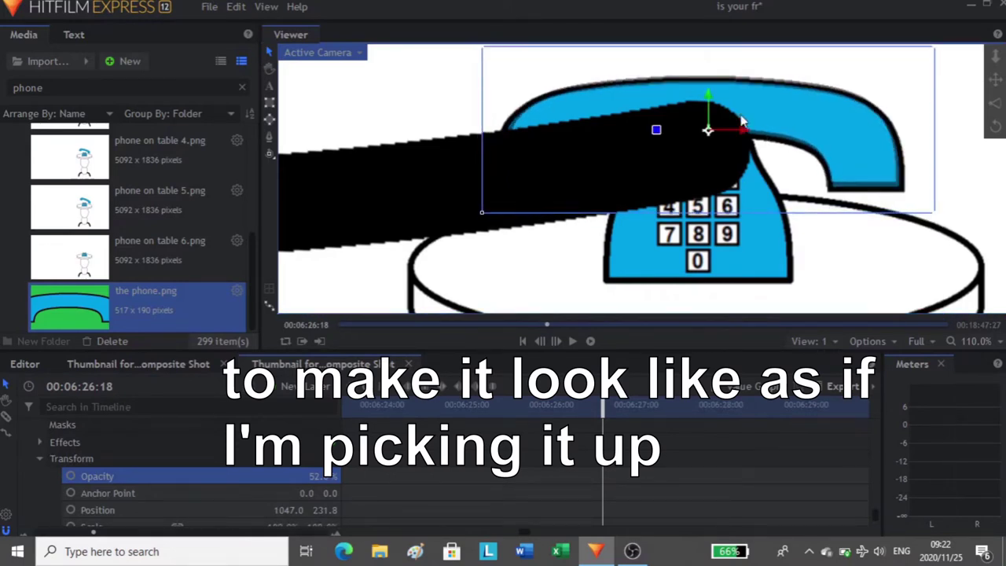
pyautogui.moveTo(710, 101); pyautogui.dragTo(713, 107)
pyautogui.scroll(3, 196, 471)
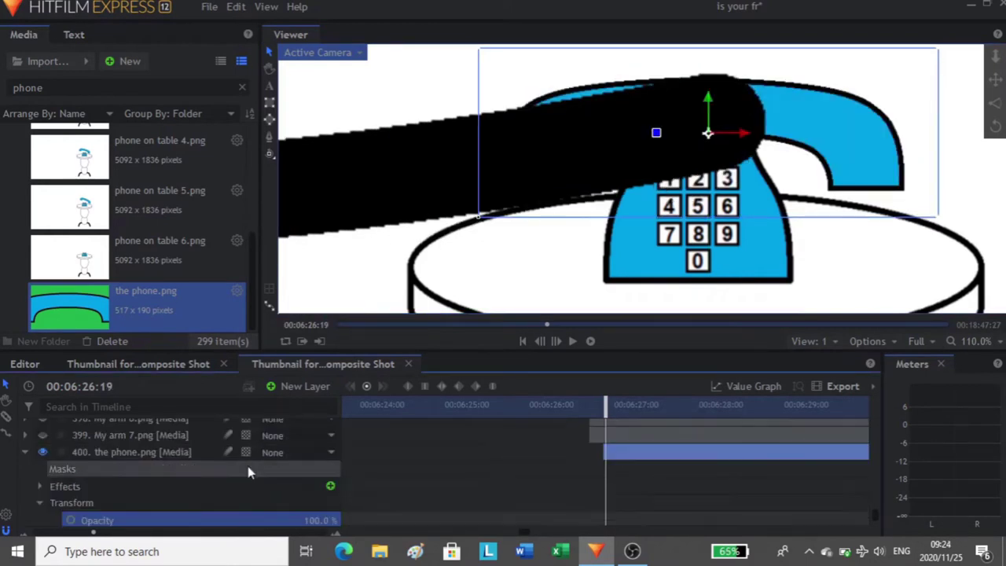
pyautogui.click(24, 452)
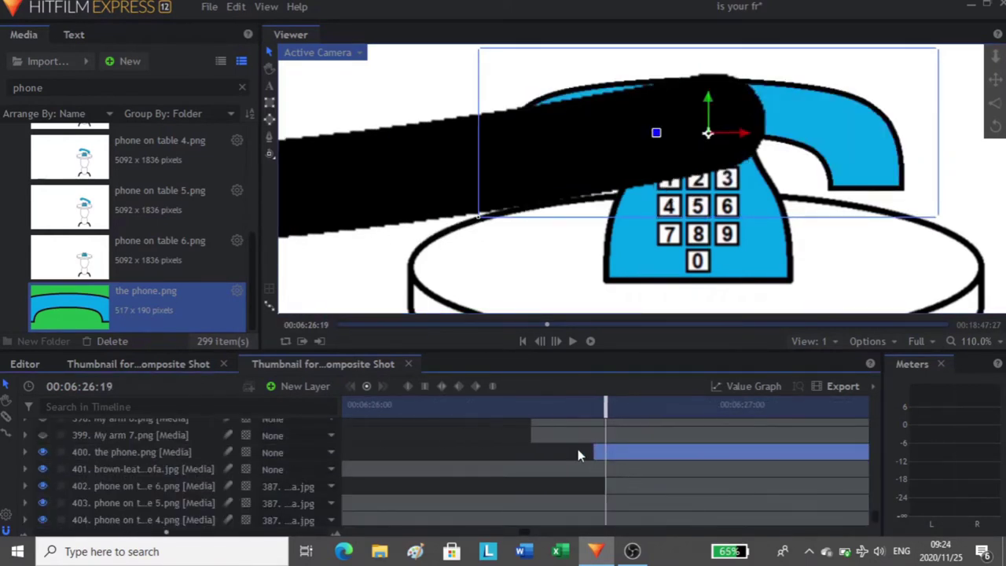
# Trim the start of the phone.png layer to 00:06:26:19 and compare the neighbouring frames.
pyautogui.moveTo(595, 452); pyautogui.dragTo(606, 453)
pyautogui.click(521, 458)
pyautogui.scroll(-9, 712, 224)
pyautogui.moveTo(637, 222); pyautogui.dragTo(702, 218)
pyautogui.press('Right')
pyautogui.press('Left')
pyautogui.press('Left')
pyautogui.press('Right')
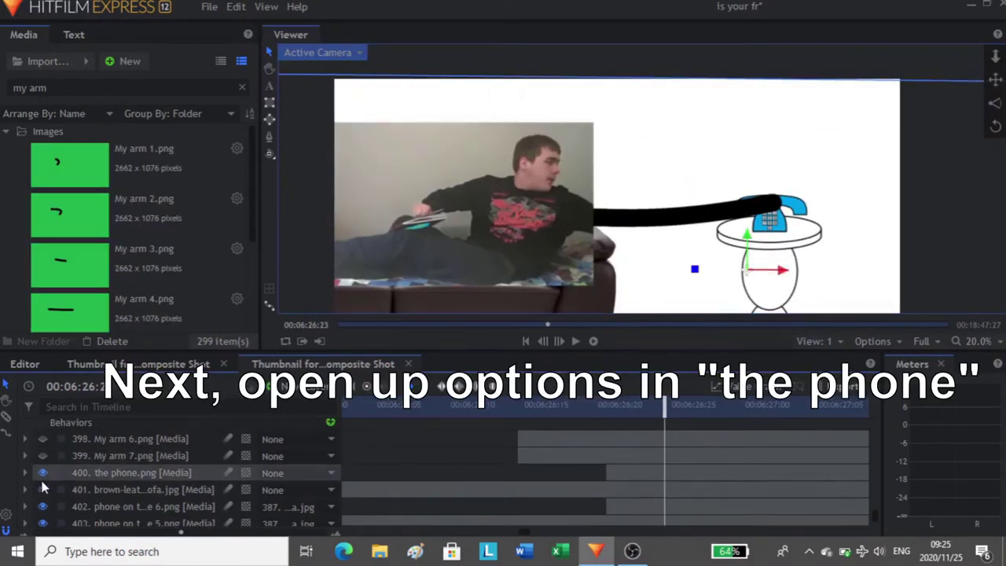
# Enable keyframing for the position, scale and rotation of the phone.png layer.
pyautogui.click(24, 473)
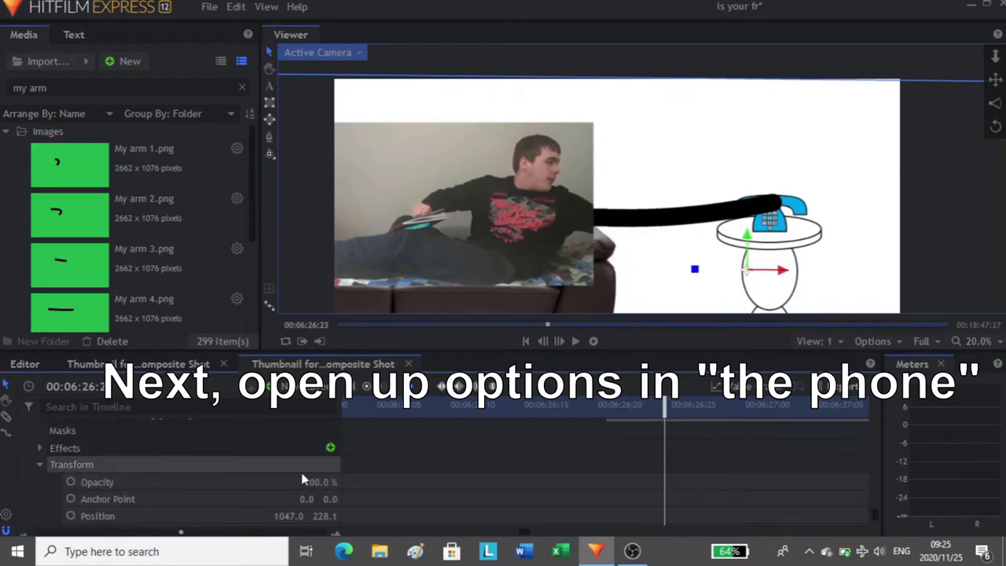
pyautogui.scroll(-1, 301, 480)
pyautogui.click(71, 456)
pyautogui.click(71, 474)
pyautogui.click(71, 491)
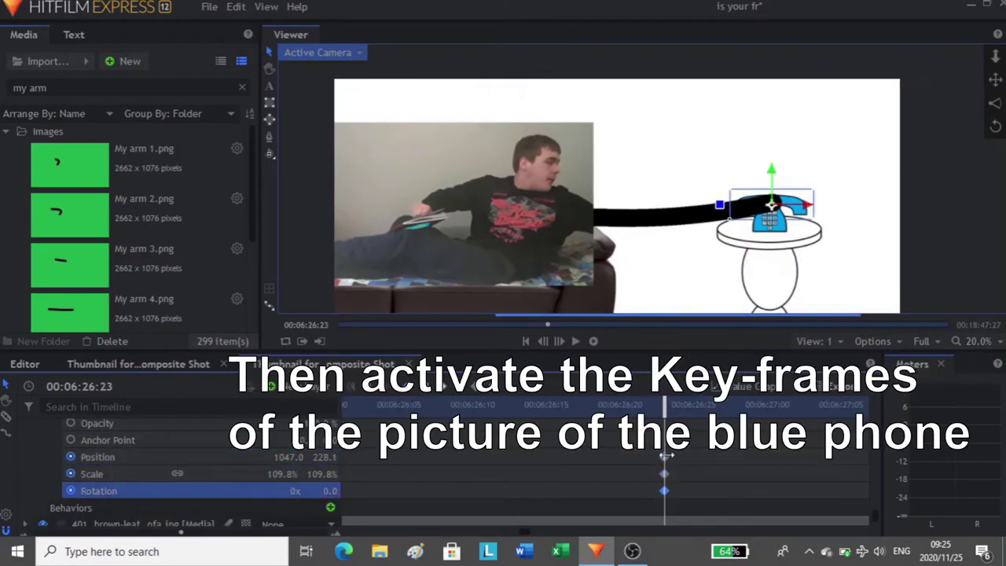
# Move the position, scale and rotation keyframes of the phone.png to the layer's start at 00:06:26:19.
pyautogui.moveTo(666, 454); pyautogui.dragTo(595, 479)
pyautogui.scroll(1, 665, 471)
pyautogui.scroll(2, 601, 464)
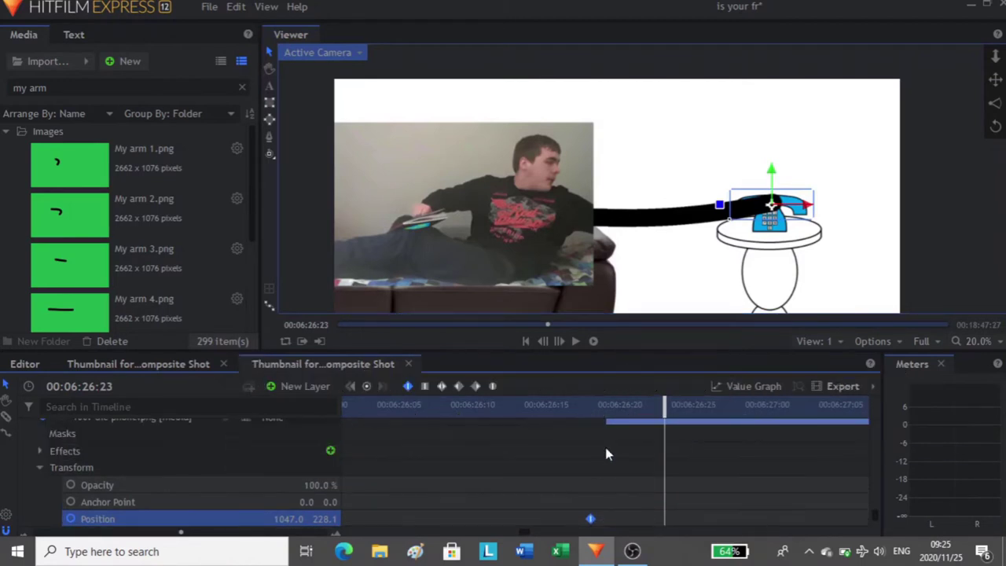
pyautogui.click(607, 409)
pyautogui.scroll(-1, 604, 480)
pyautogui.moveTo(592, 498); pyautogui.dragTo(606, 498)
# At 00:06:26:23, rotate My arm 5.png to about -2.4°, move it to about 853.9, -169.6 and scale it to about 257.4% by 251.7%.
pyautogui.scroll(5, 640, 501)
pyautogui.scroll(1, 652, 507)
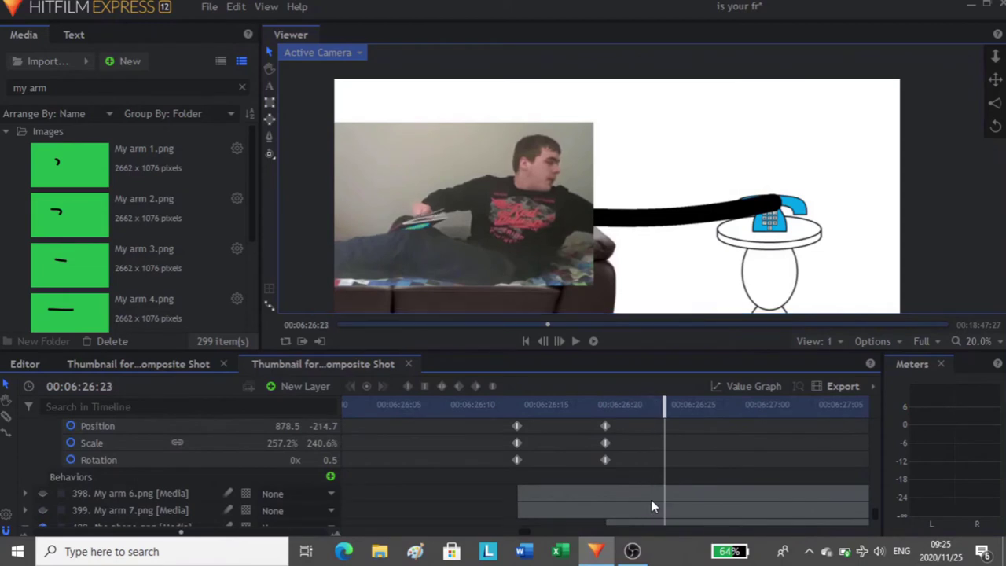
pyautogui.click(606, 426)
pyautogui.moveTo(694, 269); pyautogui.dragTo(695, 273)
pyautogui.moveTo(748, 271); pyautogui.dragTo(743, 263)
pyautogui.scroll(-1, 631, 261)
pyautogui.moveTo(631, 260); pyautogui.dragTo(633, 190)
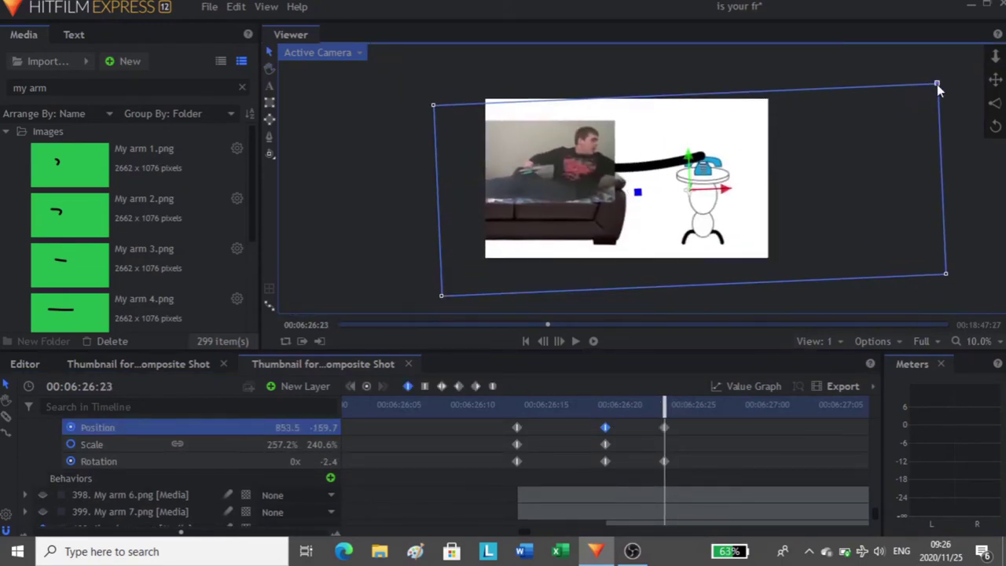
pyautogui.moveTo(937, 85); pyautogui.dragTo(937, 78)
pyautogui.moveTo(692, 158); pyautogui.dragTo(692, 158)
pyautogui.scroll(3, 709, 184)
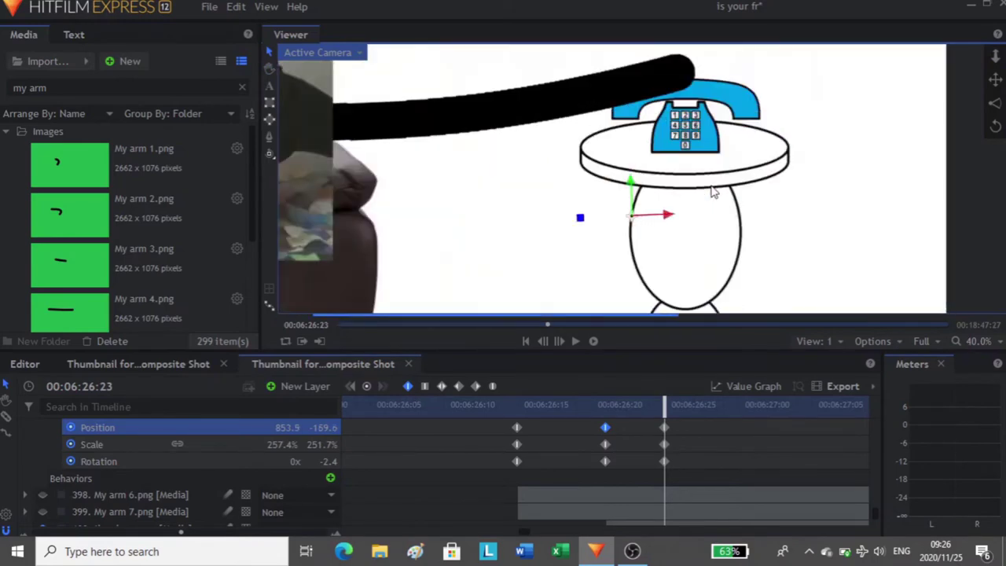
# Step back and forth through the frames up to 00:06:26:23 to check the arm's movement against the handset.
pyautogui.click(693, 461)
pyautogui.press('Left')
pyautogui.press('Left')
pyautogui.press('Left')
pyautogui.press('Left')
pyautogui.scroll(-3, 692, 460)
pyautogui.press('Right')
pyautogui.press('Right')
pyautogui.press('Right')
pyautogui.press('Right')
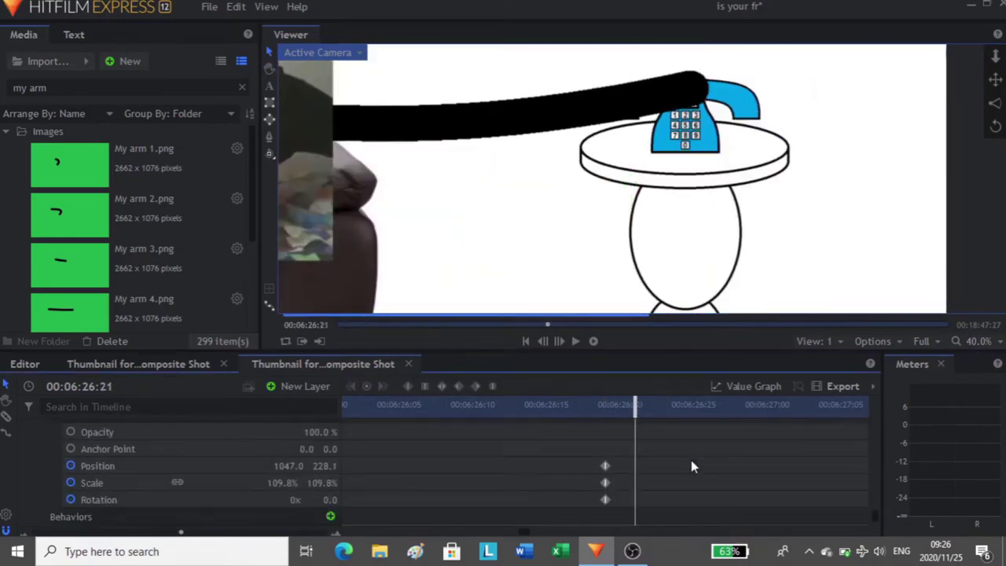
# At 00:06:26:23, move the phone.png to about 982, 288 and rotate it to about 4.9° so the handset follows the hand.
pyautogui.scroll(3, 692, 470)
pyautogui.scroll(-3, 694, 475)
pyautogui.click(605, 486)
pyautogui.moveTo(685, 98); pyautogui.dragTo(621, 88)
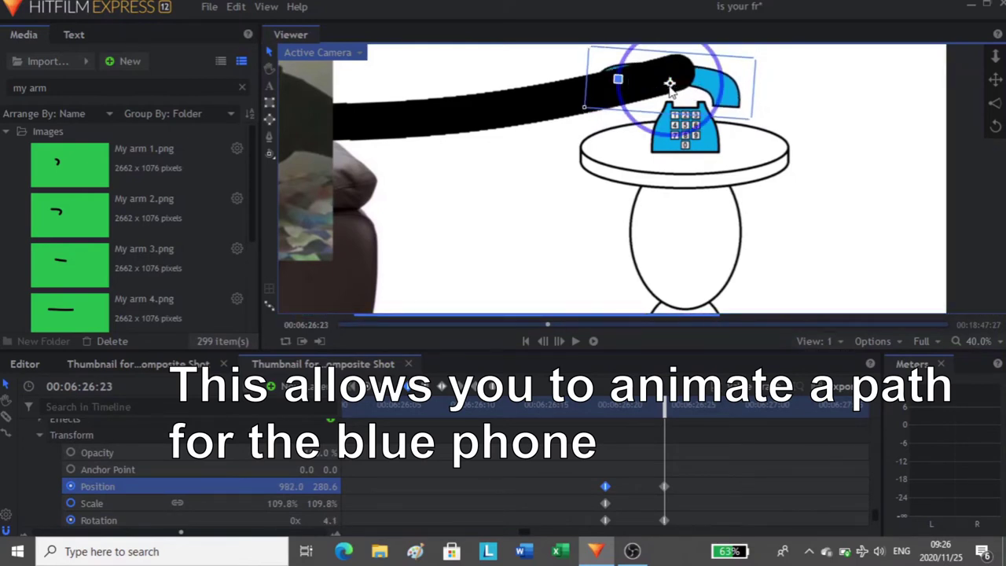
pyautogui.moveTo(670, 84); pyautogui.dragTo(673, 89)
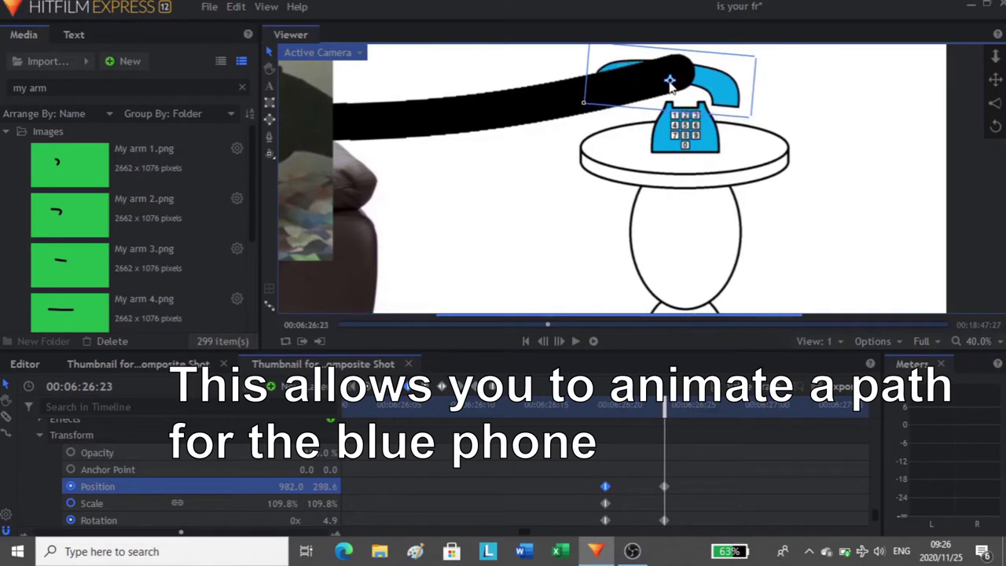
# Cut the My arm 5.png layer at 00:06:26:24 and delete the part after the cut.
pyautogui.scroll(-2, 729, 477)
pyautogui.scroll(1, 729, 477)
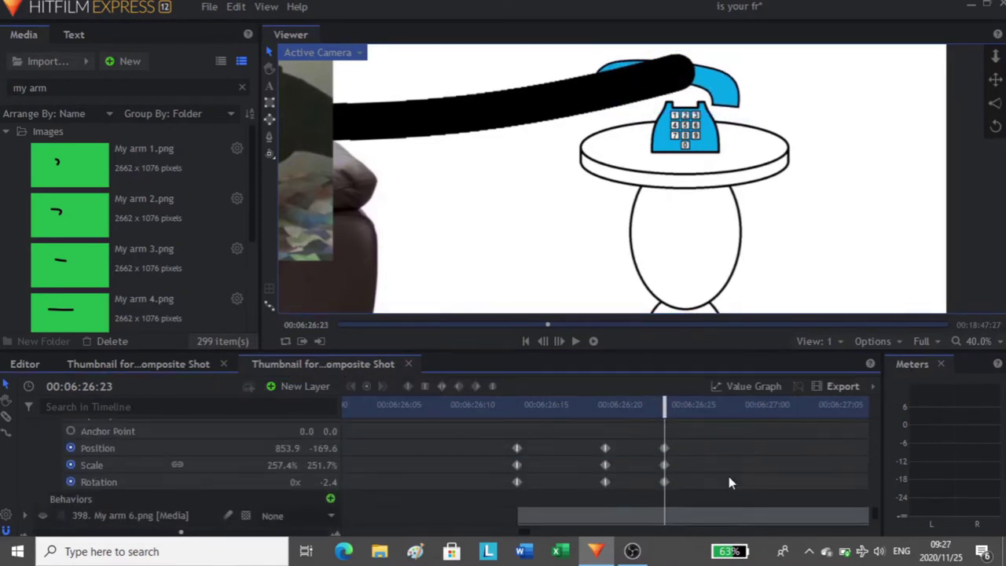
pyautogui.scroll(4, 729, 477)
pyautogui.click(26, 451)
pyautogui.press('.')
pyautogui.press('c')
pyautogui.scroll(-1, 682, 427)
pyautogui.click(682, 427)
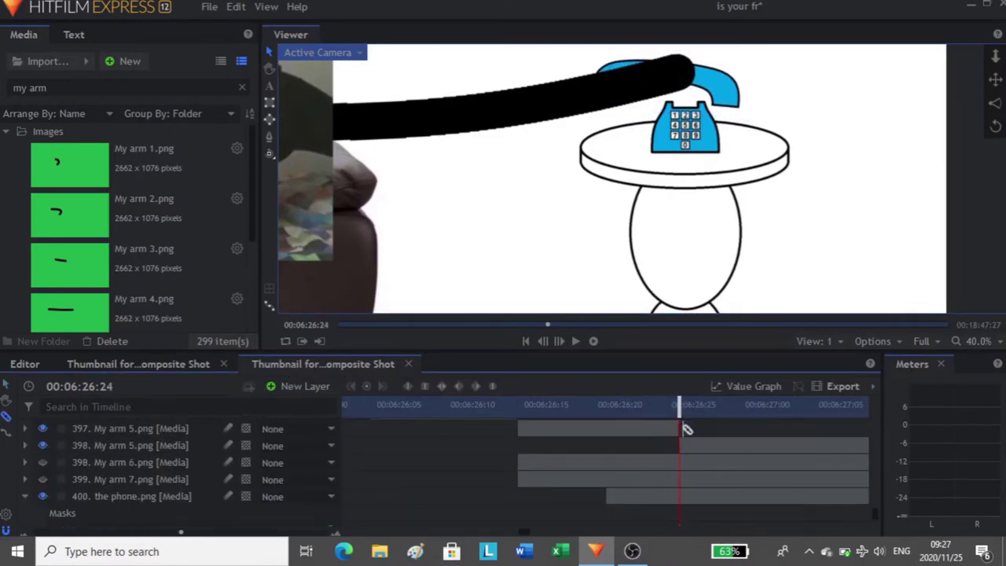
pyautogui.press('v')
pyautogui.click(700, 454)
pyautogui.press('Delete')
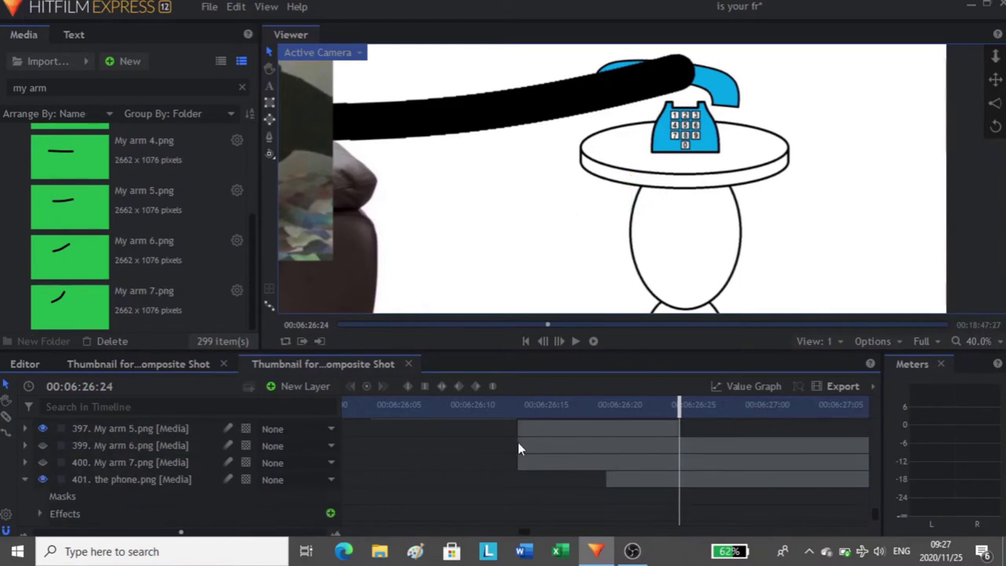
# Start My arm 6.png at 00:06:26:24, make it visible, and rotate and move it so the hand reaches the handset.
pyautogui.hotkey('ctrl', 'z')
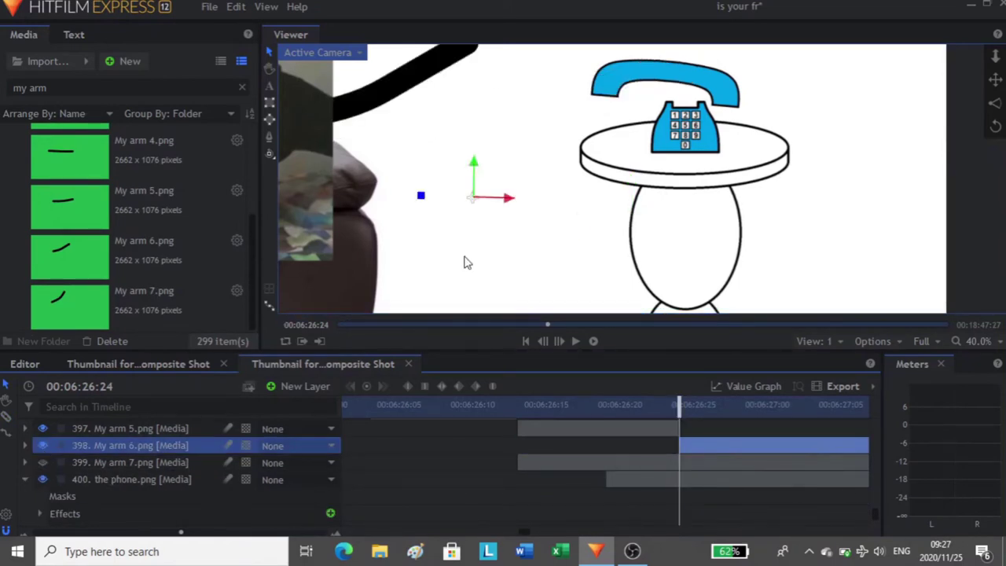
pyautogui.scroll(-4, 692, 239)
pyautogui.moveTo(540, 283); pyautogui.dragTo(464, 306)
pyautogui.scroll(2, 684, 231)
pyautogui.moveTo(757, 189); pyautogui.dragTo(810, 225)
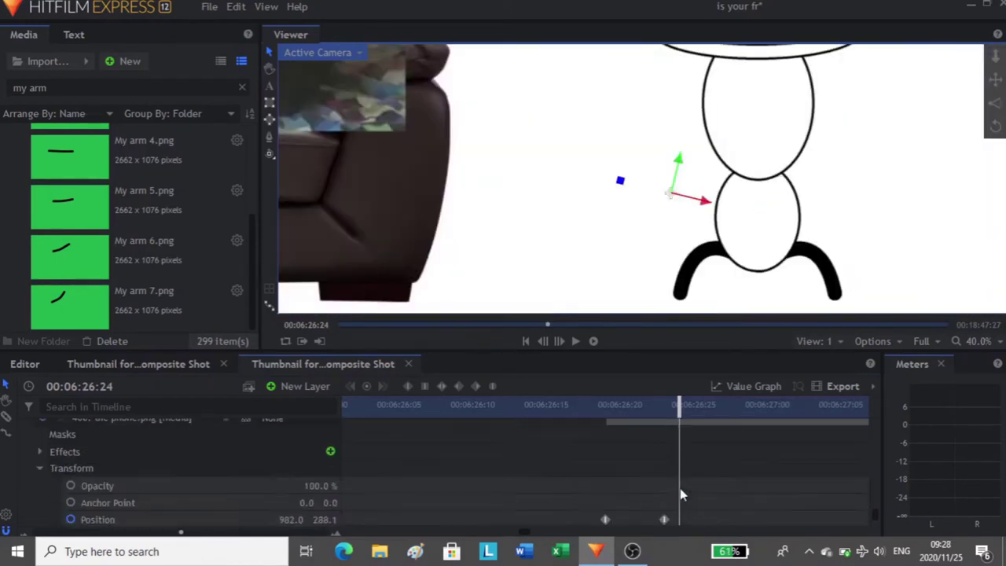
# At 00:06:26:24, move the phone.png to about 912.5, 296.5 to keep the handset with the arm.
pyautogui.scroll(-2, 681, 494)
pyautogui.click(666, 458)
pyautogui.scroll(-3, 761, 178)
pyautogui.scroll(3, 755, 125)
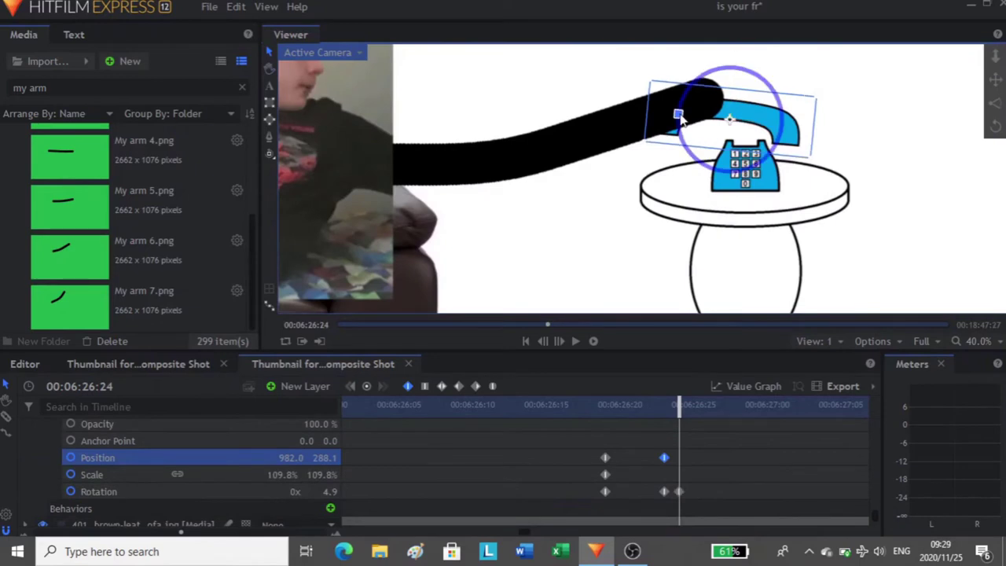
pyautogui.moveTo(681, 117); pyautogui.dragTo(708, 113)
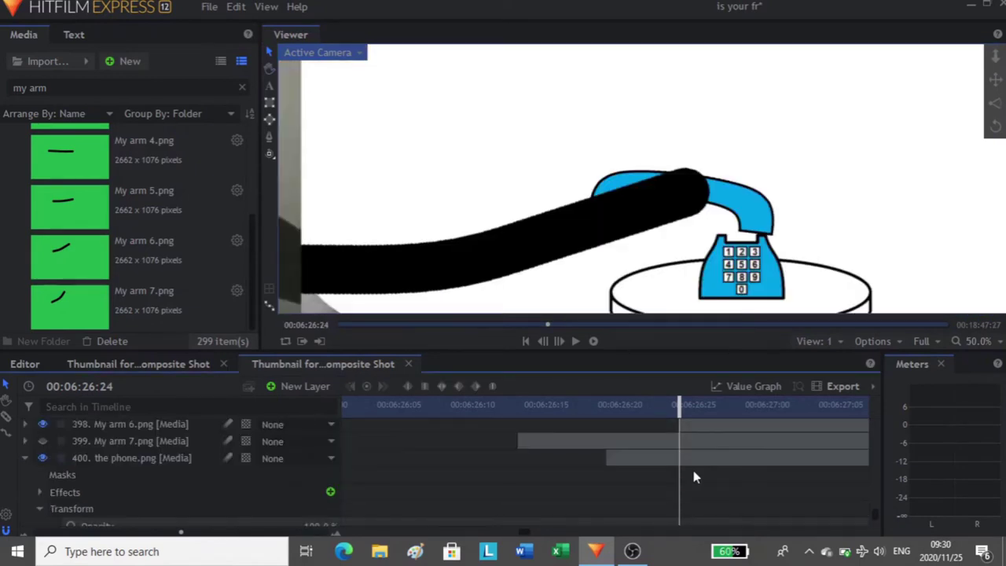
pyautogui.scroll(1, 692, 466)
pyautogui.click(24, 478)
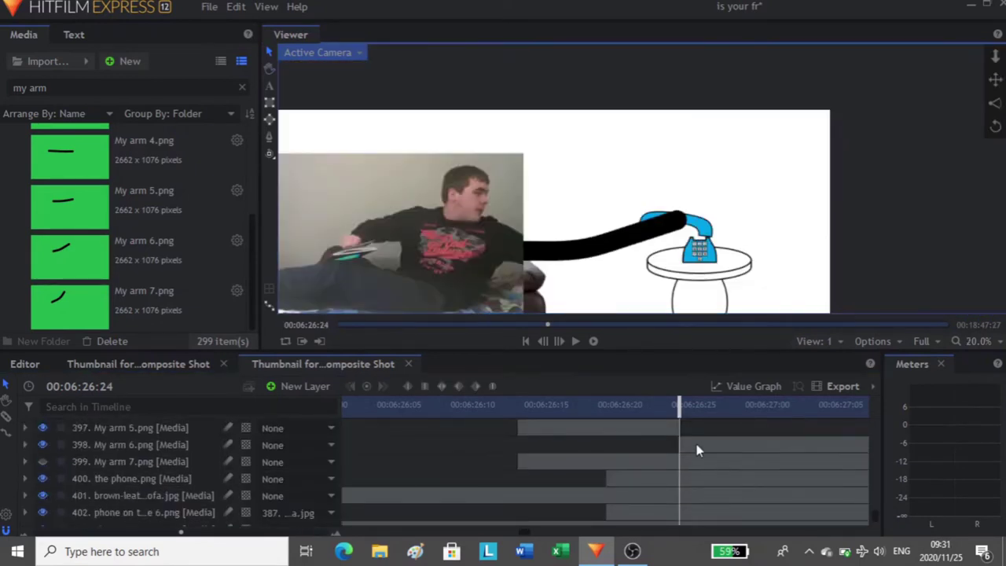
# Shift My arm 6.png slightly towards the handset and review the frames before 00:06:26:24.
pyautogui.click(696, 451)
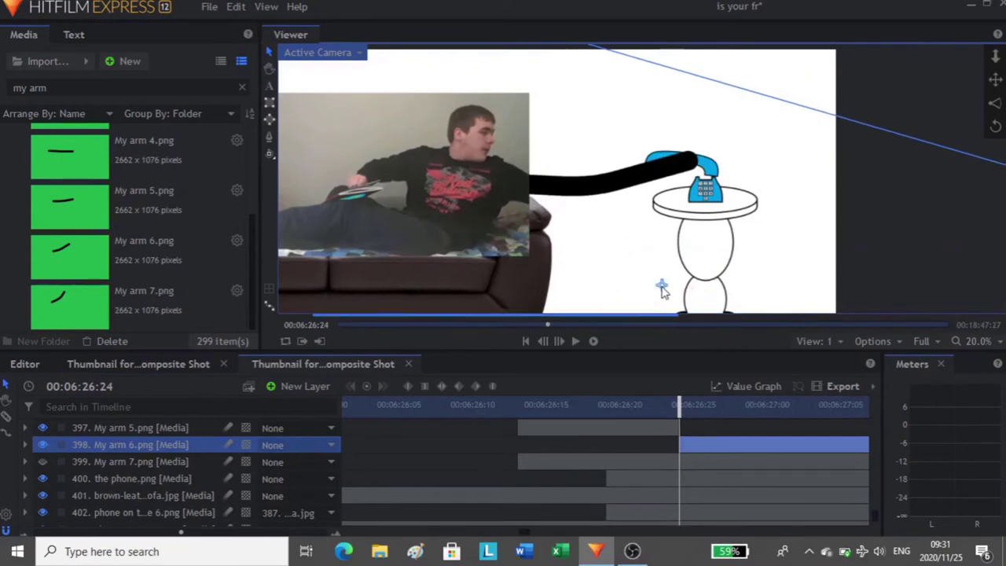
pyautogui.click(687, 169)
pyautogui.press('Left')
pyautogui.press('Left')
pyautogui.press('Left')
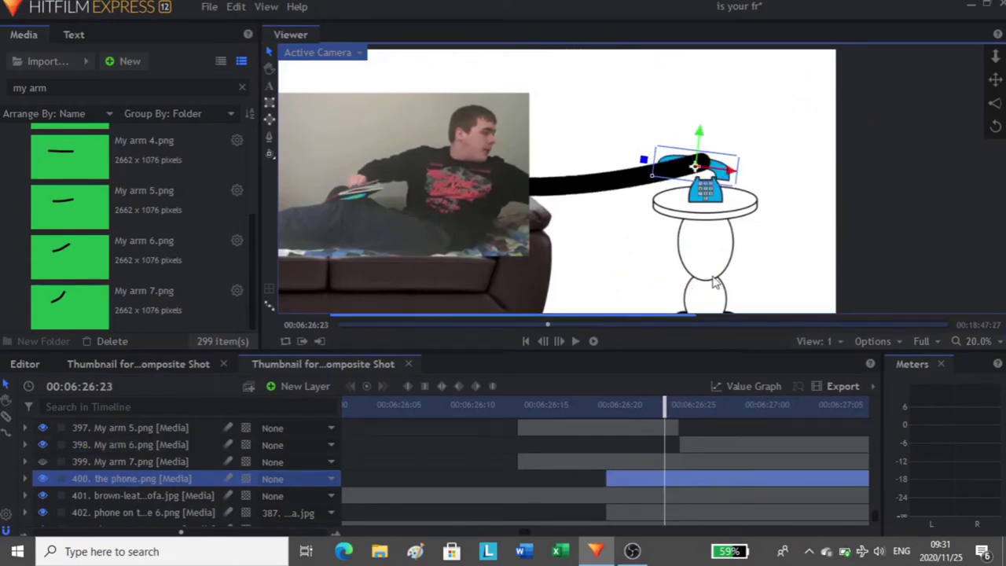
pyautogui.press('Right')
pyautogui.press('Right')
pyautogui.press('Right')
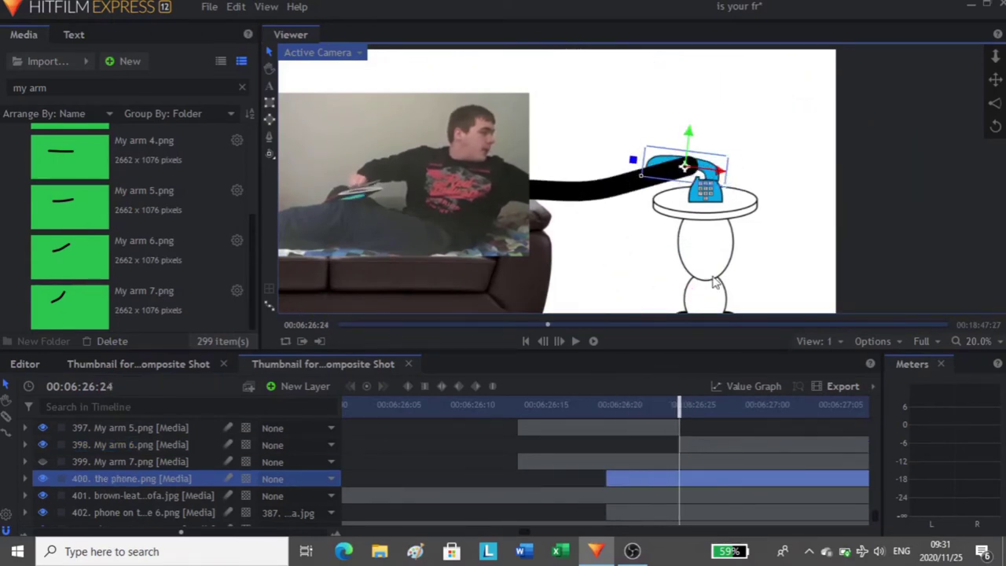
# Cut the My arm 6.png layer at 00:06:26:25 and delete the part after the cut.
pyautogui.press('Right')
pyautogui.press('c')
pyautogui.click(696, 444)
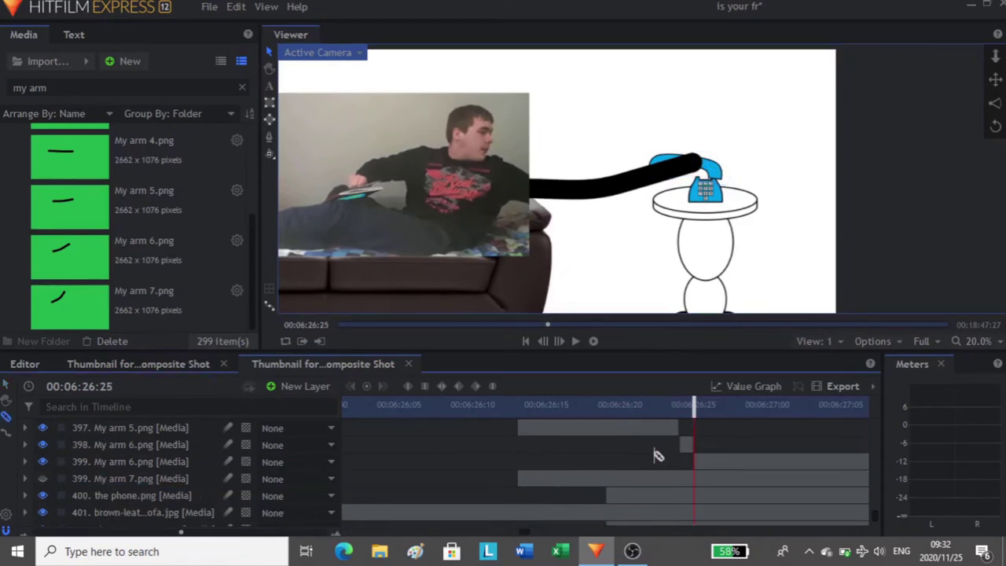
pyautogui.click(707, 463)
pyautogui.press('Delete')
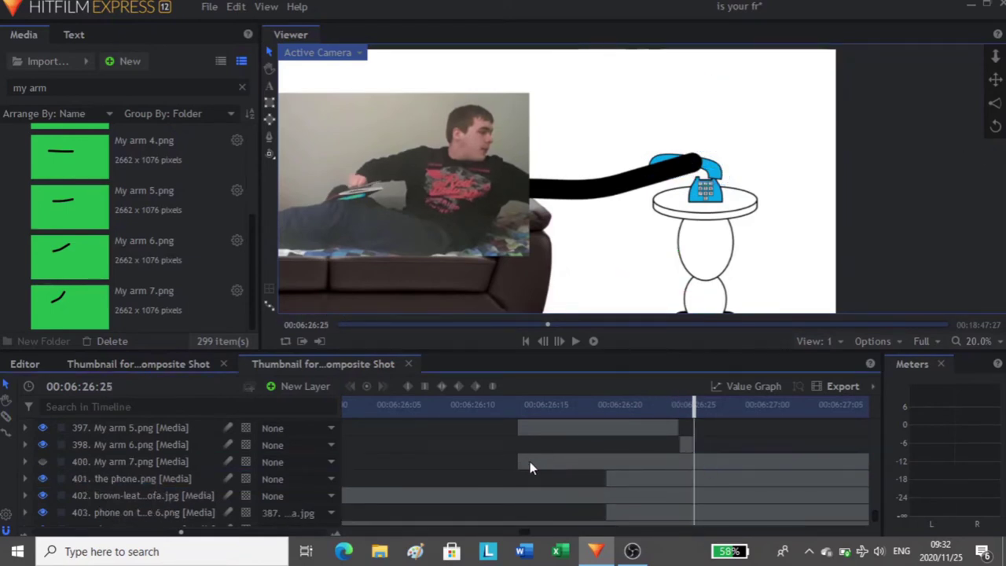
# Start My arm 7.png at 00:06:26:25, make it visible, and fit its size and position so the hand reaches the handset.
pyautogui.moveTo(520, 462); pyautogui.dragTo(696, 463)
pyautogui.click(42, 462)
pyautogui.scroll(-1, 602, 233)
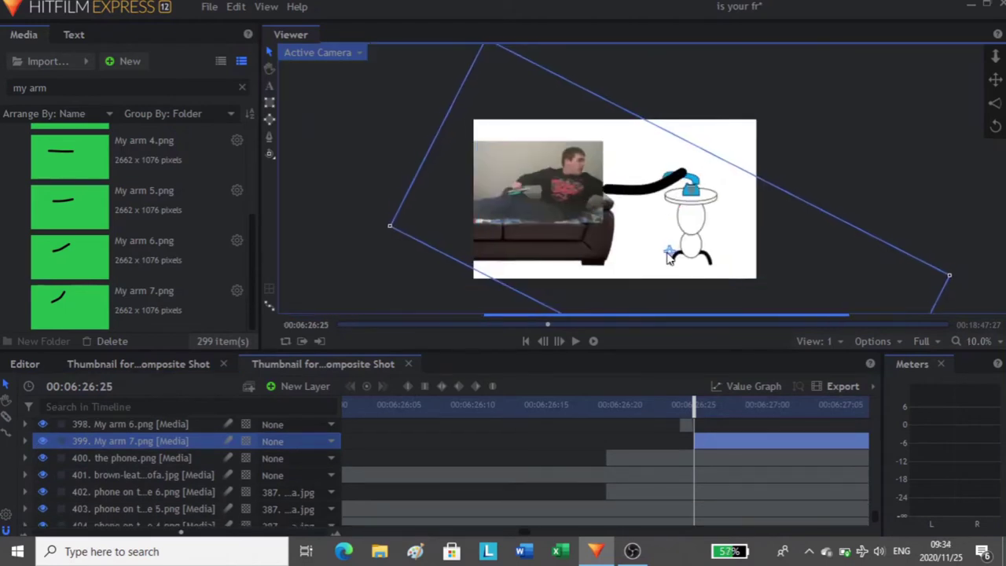
pyautogui.moveTo(382, 221); pyautogui.dragTo(381, 226)
pyautogui.moveTo(666, 251); pyautogui.dragTo(669, 257)
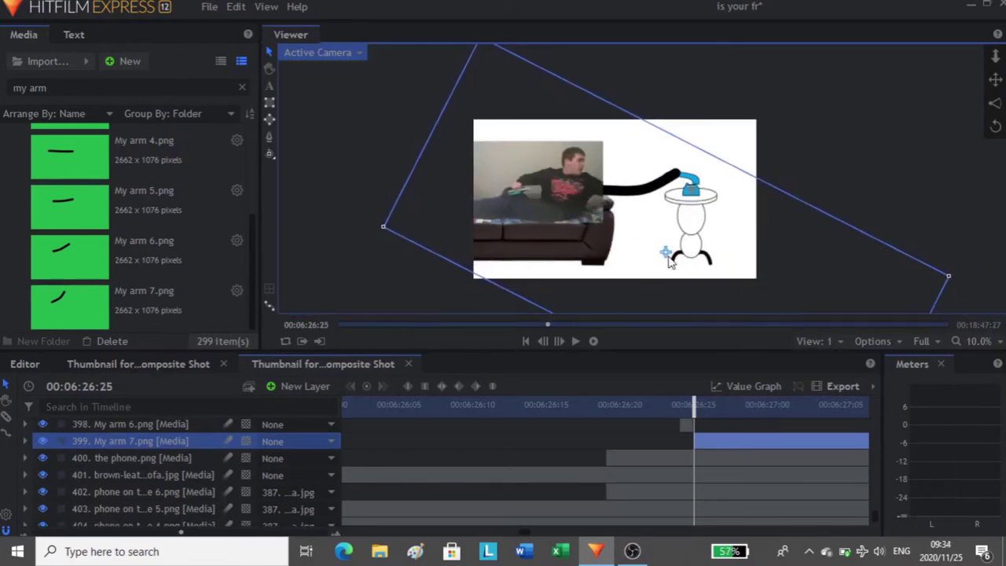
pyautogui.scroll(2, 706, 239)
# At 00:06:26:25, move the phone.png to about 842.5, 334.0, rotate it to about 16.7° and compare it with the previous frame.
pyautogui.click(201, 461)
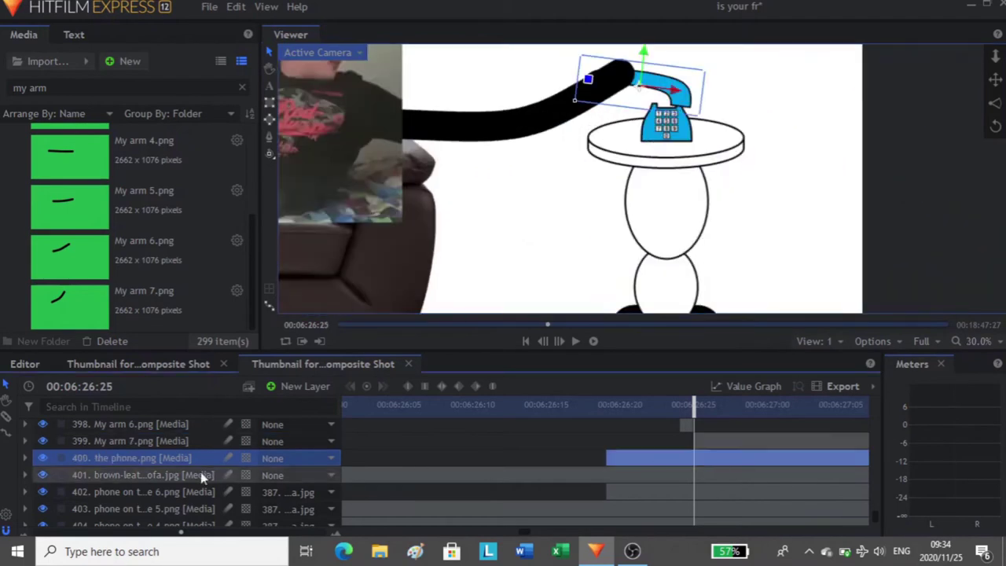
pyautogui.click(25, 459)
pyautogui.scroll(-2, 346, 478)
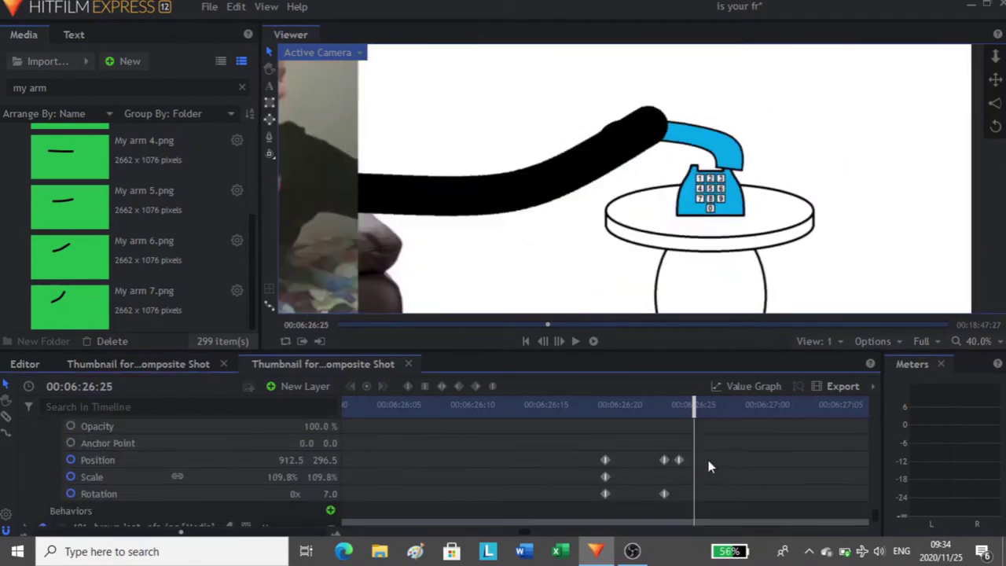
pyautogui.click(679, 460)
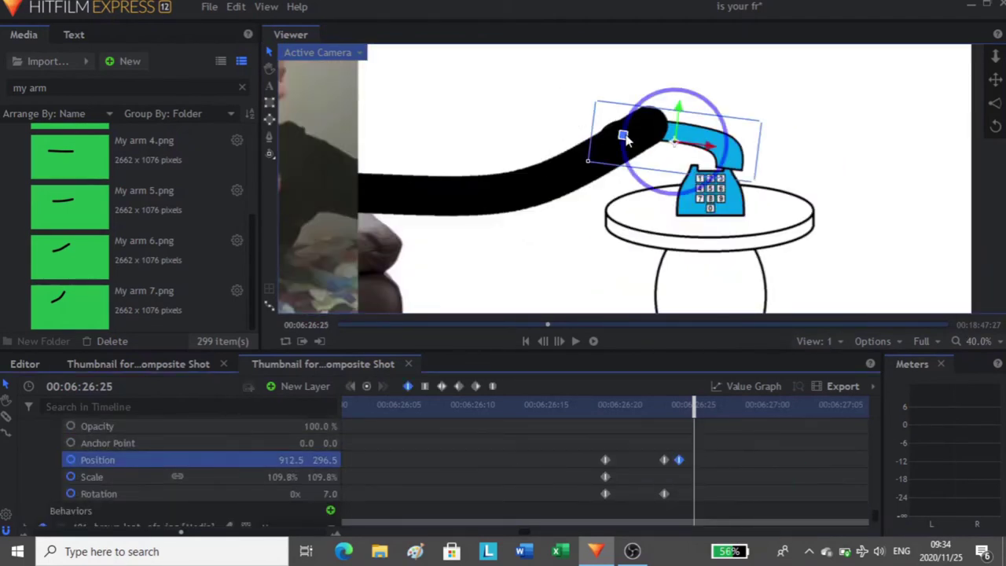
pyautogui.moveTo(625, 138); pyautogui.dragTo(654, 133)
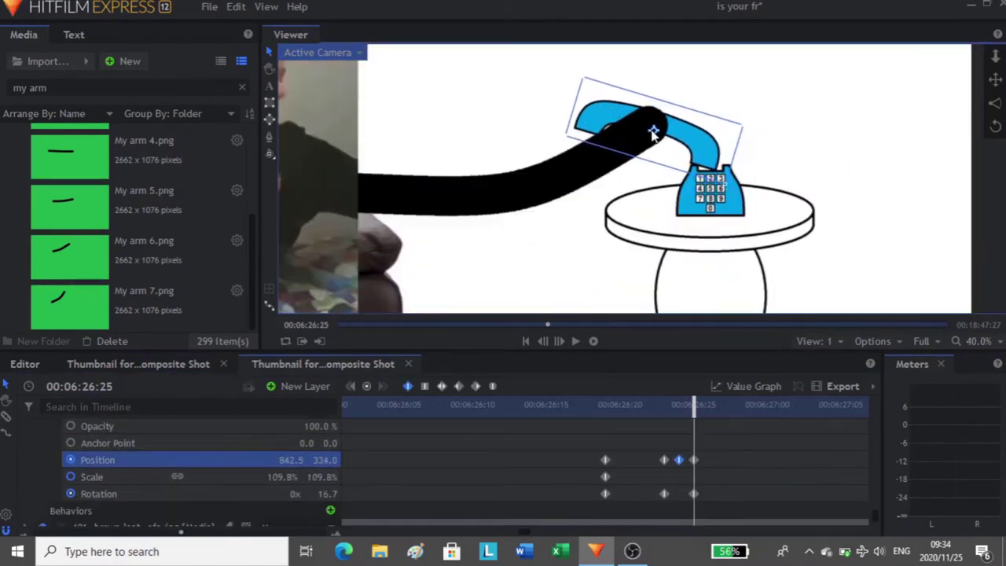
pyautogui.press('Left')
pyautogui.press('Right')
pyautogui.press('Left')
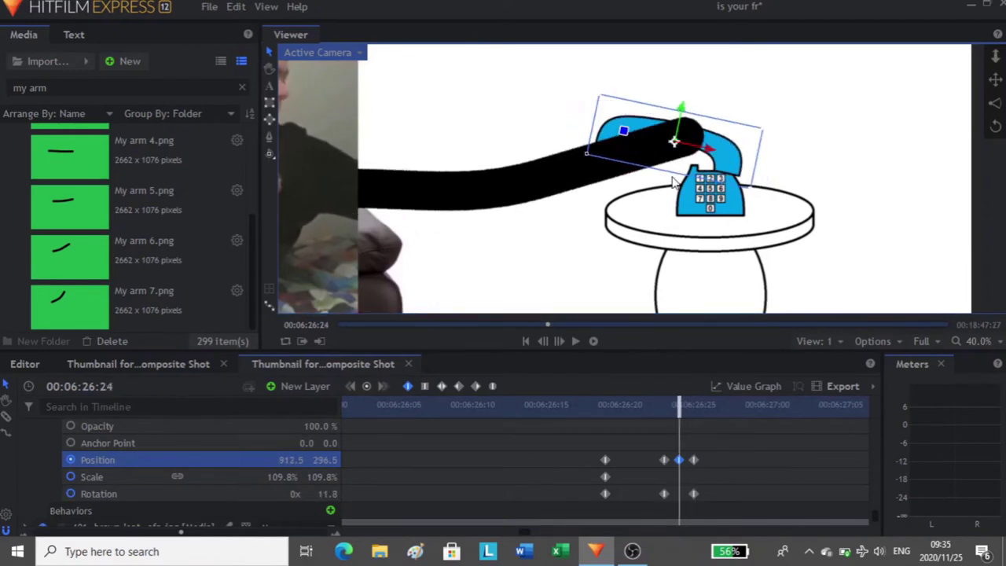
pyautogui.press('Right')
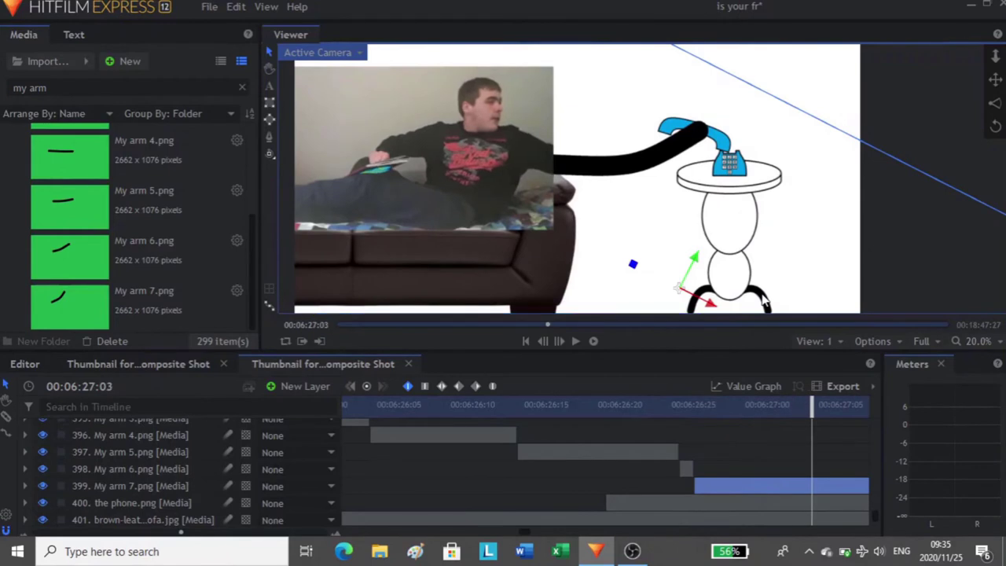
# At 00:06:27:04, rotate and shift My arm 7.png and reposition the phone.png so the raised handset stays in the hand.
pyautogui.moveTo(632, 266); pyautogui.dragTo(631, 273)
pyautogui.moveTo(679, 288); pyautogui.dragTo(682, 274)
pyautogui.moveTo(634, 257); pyautogui.dragTo(679, 278)
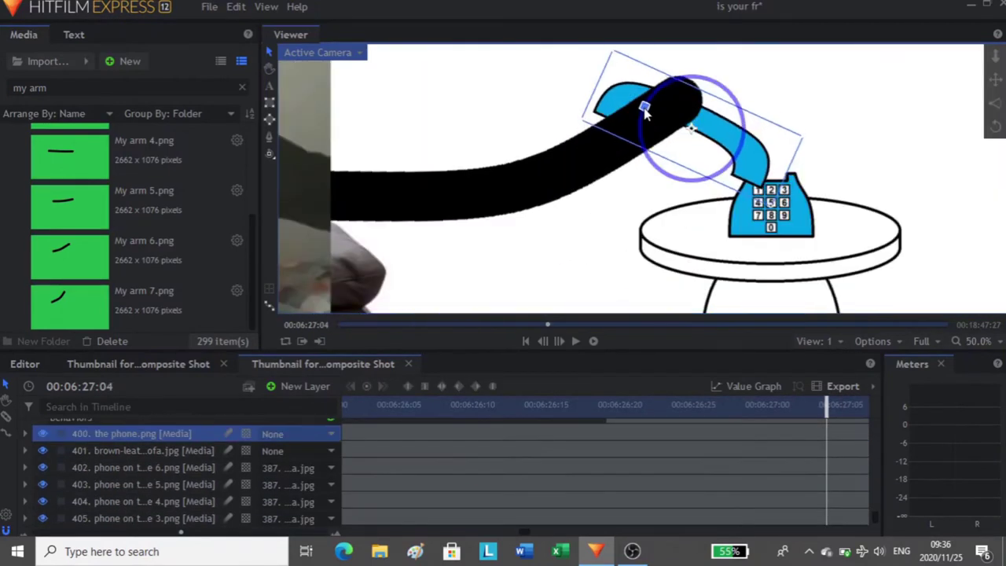
pyautogui.moveTo(647, 106); pyautogui.dragTo(674, 101)
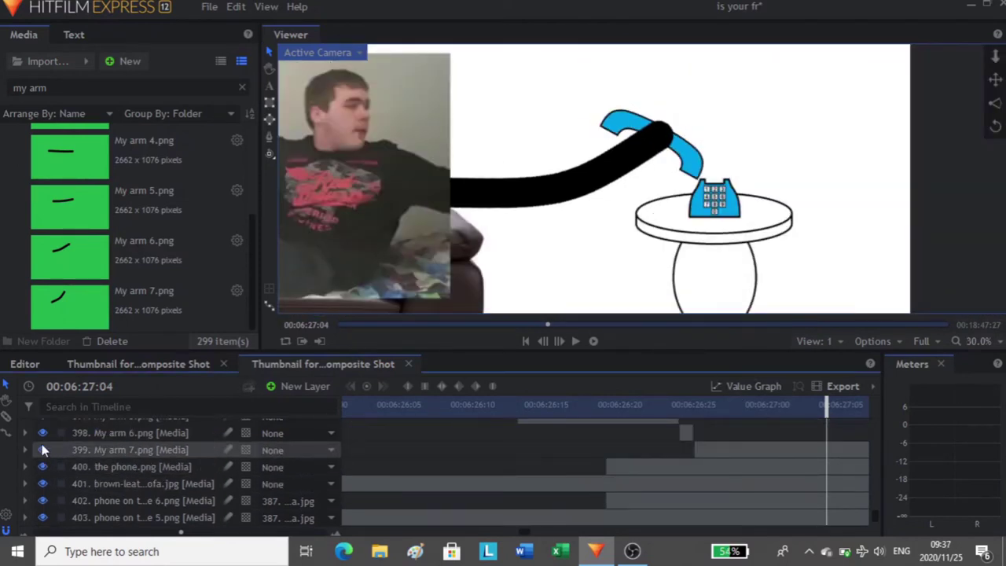
# Advance to 00:06:27:09 and shift My arm 7.png slightly to continue its pull back from the table.
pyautogui.click(25, 450)
pyautogui.click(59, 491)
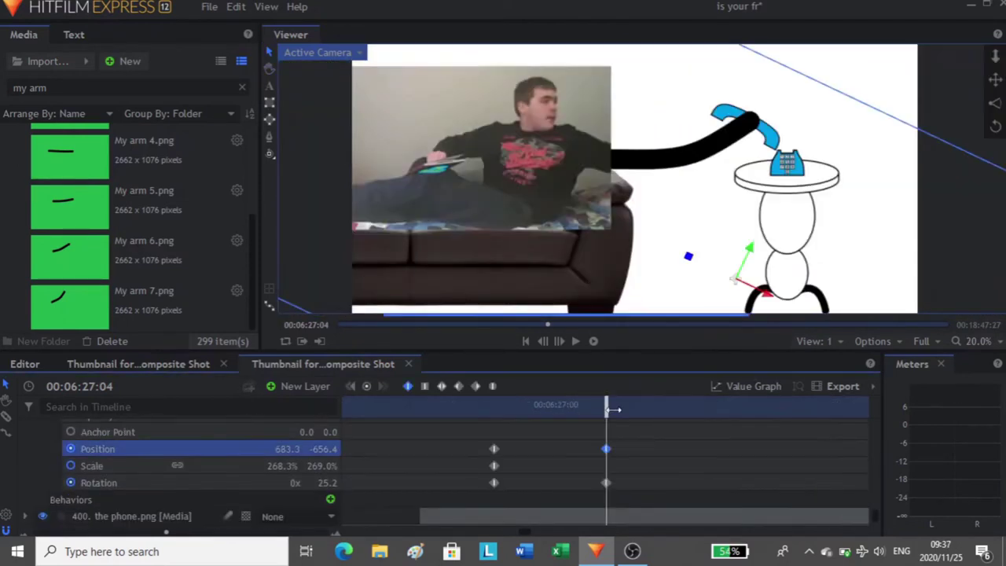
pyautogui.press('.')
pyautogui.press('.')
pyautogui.press('.')
pyautogui.press('.')
pyautogui.press('.')
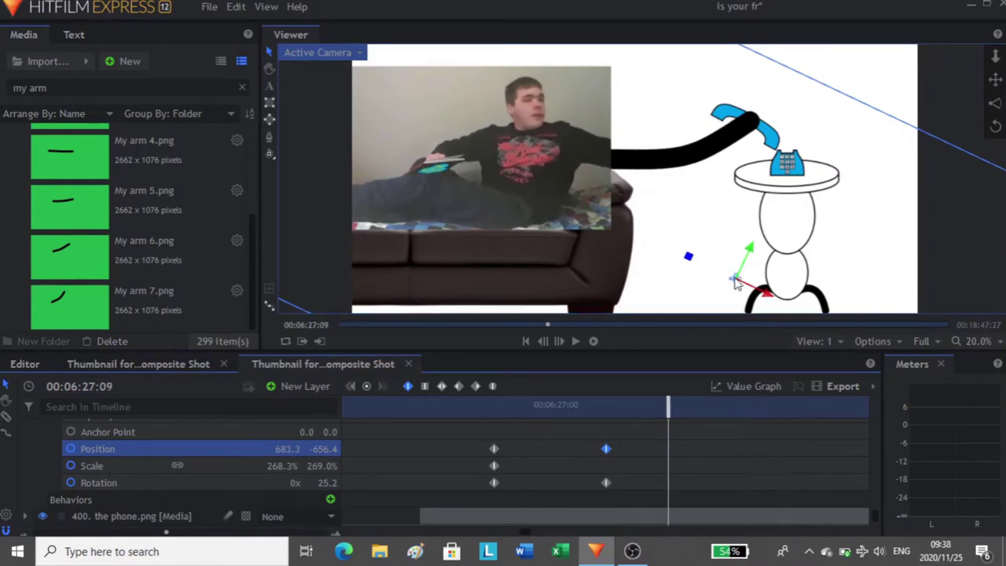
pyautogui.moveTo(737, 284); pyautogui.dragTo(733, 279)
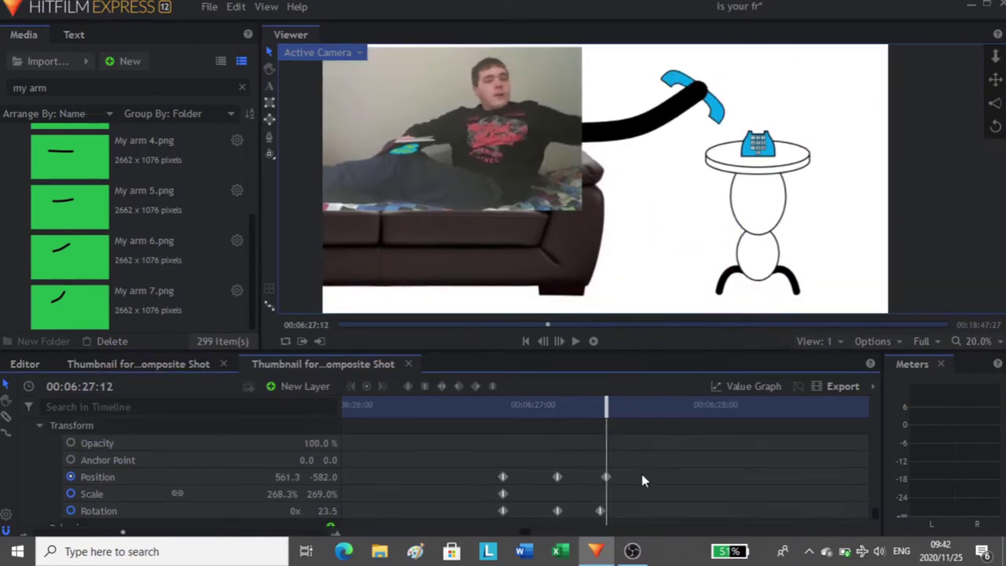
# At 00:06:27:15, rotate My arm 7.png to 7.3°, scale it to 244.9% by 265.3% and position it at 483.0, -338.7.
pyautogui.press('Right')
pyautogui.press('Right')
pyautogui.press('Right')
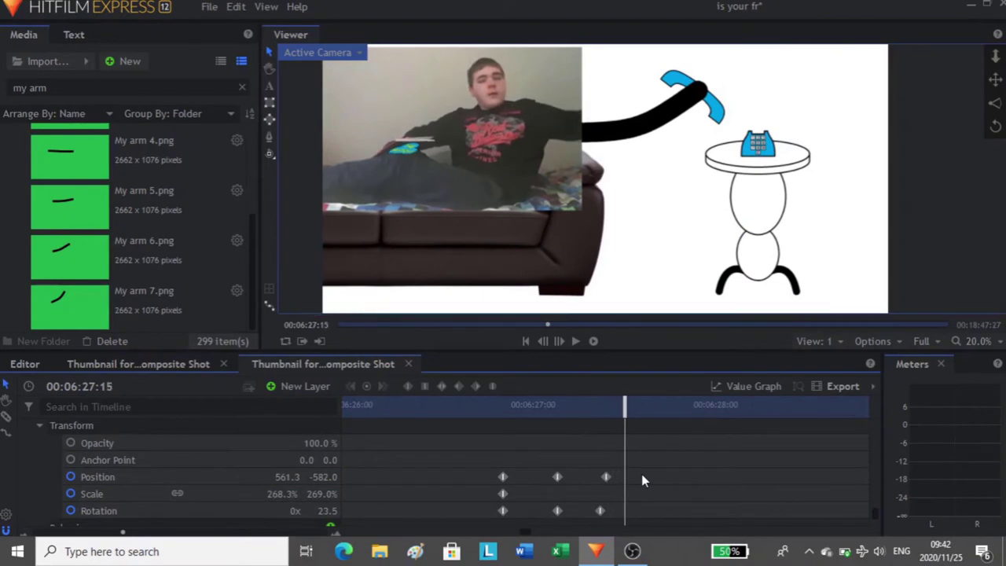
pyautogui.click(606, 476)
pyautogui.moveTo(642, 231); pyautogui.dragTo(679, 222)
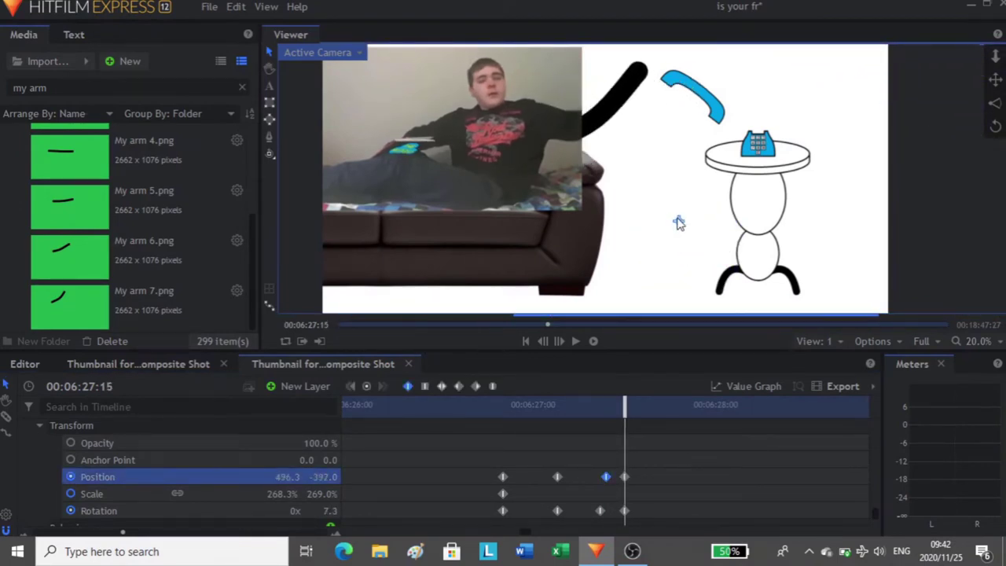
pyautogui.scroll(-2, 680, 224)
pyautogui.moveTo(982, 113); pyautogui.dragTo(912, 126)
pyautogui.scroll(2, 691, 181)
pyautogui.moveTo(643, 266); pyautogui.dragTo(624, 261)
# At 00:06:27:15, rotate the phone.png handset to 50.4° and move it to 227.9, 628.7 in the cartoon hand.
pyautogui.click(747, 161)
pyautogui.moveTo(710, 139); pyautogui.dragTo(723, 129)
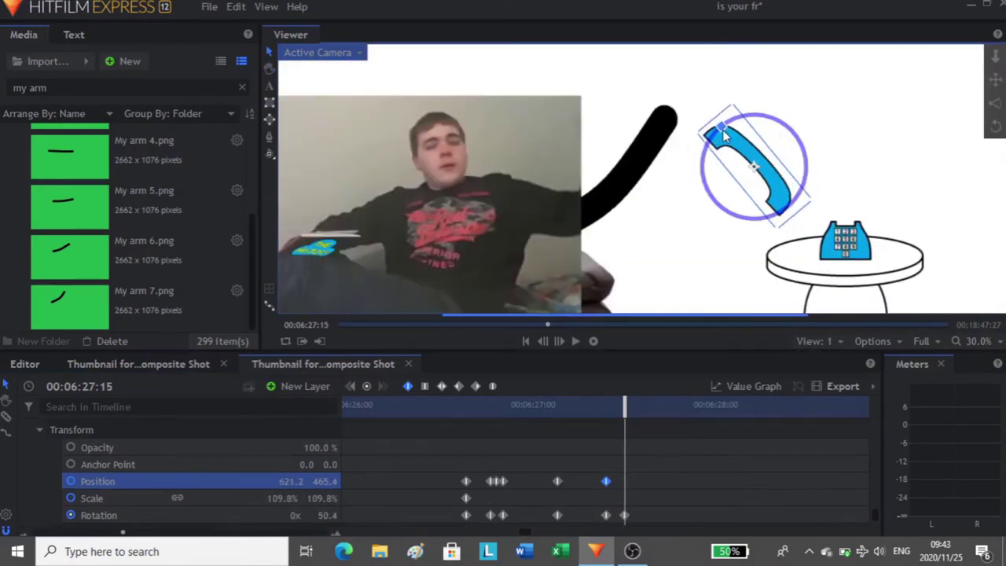
pyautogui.moveTo(754, 170); pyautogui.dragTo(665, 129)
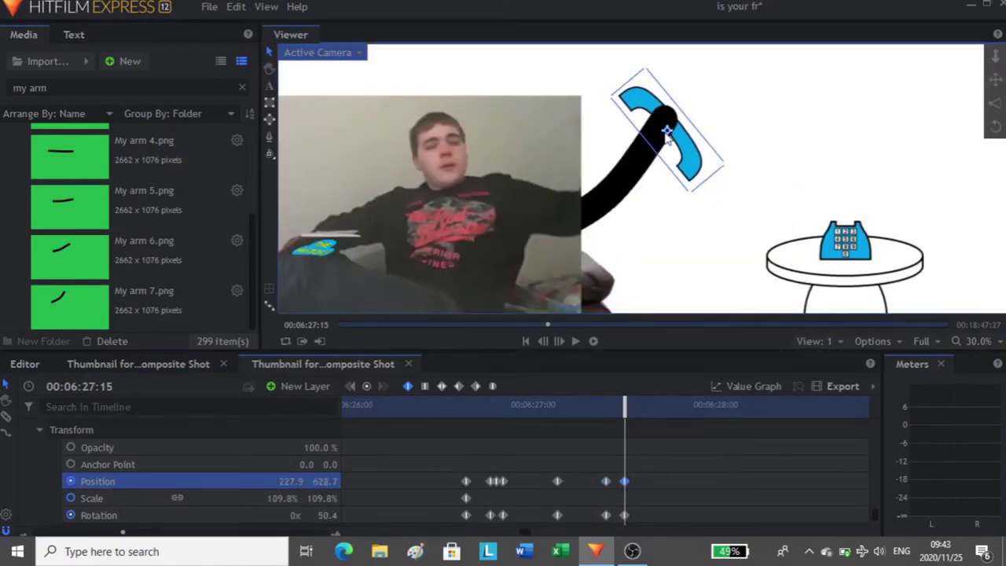
# At 00:06:27:17, rotate My arm 7.png further upright and reposition it to bring its end closer to the man.
pyautogui.press('Right')
pyautogui.press('Right')
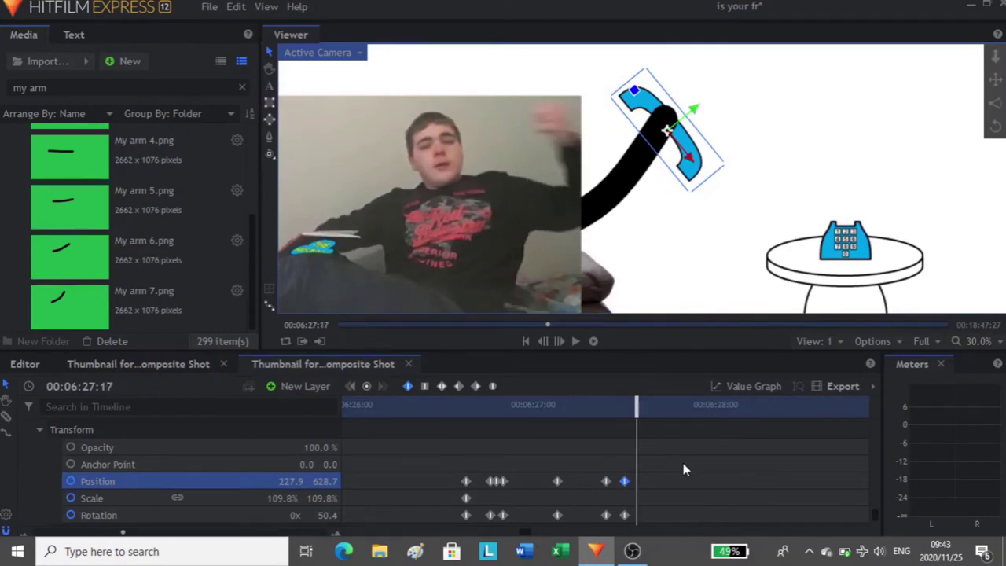
pyautogui.scroll(-2, 625, 452)
pyautogui.click(625, 435)
pyautogui.moveTo(678, 209); pyautogui.dragTo(641, 123)
pyautogui.moveTo(635, 255); pyautogui.dragTo(635, 257)
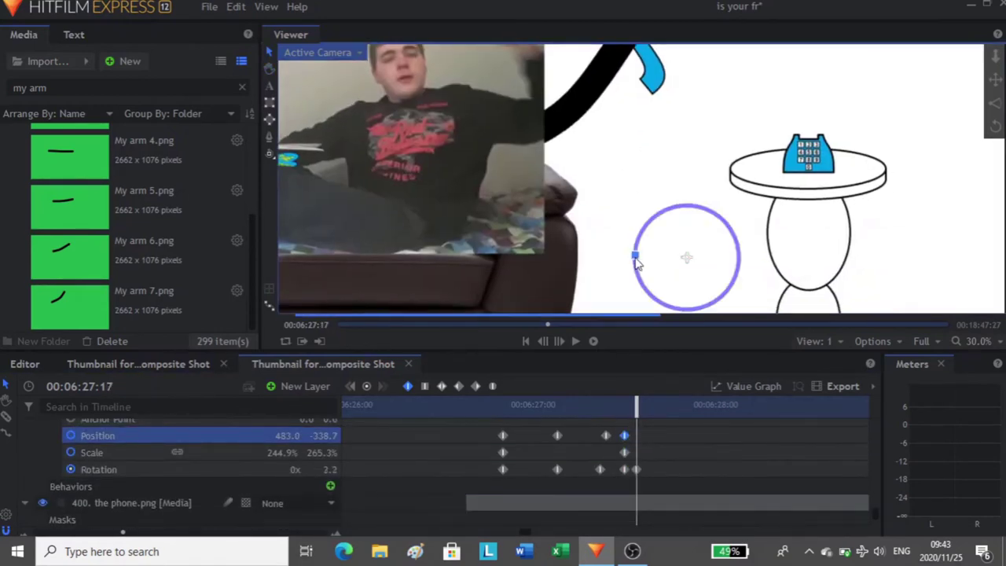
pyautogui.moveTo(699, 276)
pyautogui.mouseDown()
pyautogui.moveTo(678, 272)
pyautogui.moveTo(664, 293)
pyautogui.moveTo(693, 279)
pyautogui.mouseUp()
# Move the 00:06:27:17 keyframes of My arm 7.png to 00:06:27:16 and adjust the arm's position there.
pyautogui.press(',')
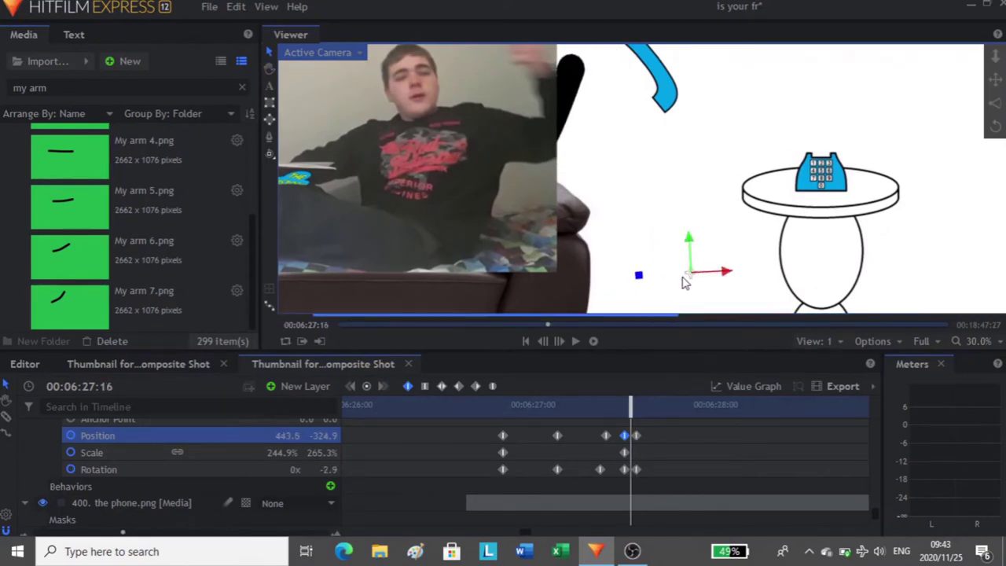
pyautogui.moveTo(651, 432); pyautogui.dragTo(633, 476)
pyautogui.moveTo(637, 436); pyautogui.dragTo(630, 436)
pyautogui.moveTo(683, 274); pyautogui.dragTo(700, 259)
# At 00:06:27:16, move the phone.png handset to about -12.0, 582.1 so it stays in the cartoon hand.
pyautogui.press('h')
pyautogui.moveTo(580, 214); pyautogui.dragTo(650, 283)
pyautogui.press('v')
pyautogui.click(717, 143)
pyautogui.moveTo(718, 142); pyautogui.dragTo(668, 154)
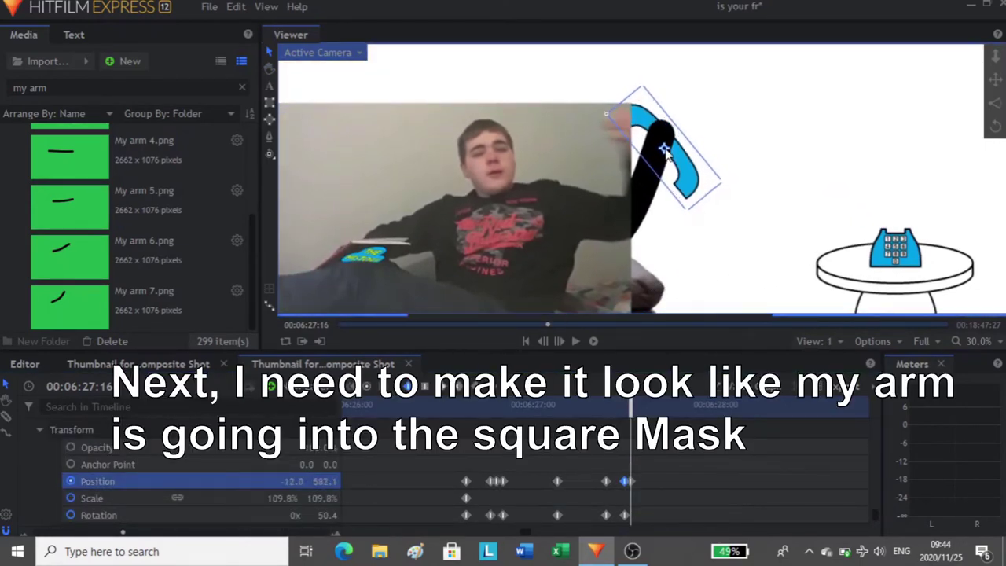
pyautogui.click(649, 481)
# Slice the My arm 7.png layer at 00:06:27:17 and delete the part after the cut.
pyautogui.scroll(5, 649, 482)
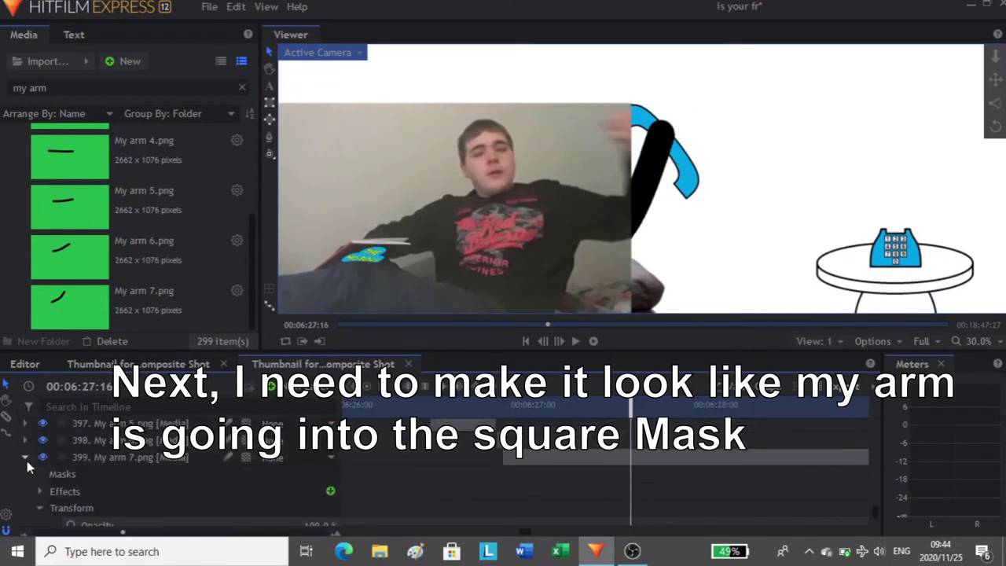
pyautogui.click(26, 459)
pyautogui.click(26, 475)
pyautogui.press('.')
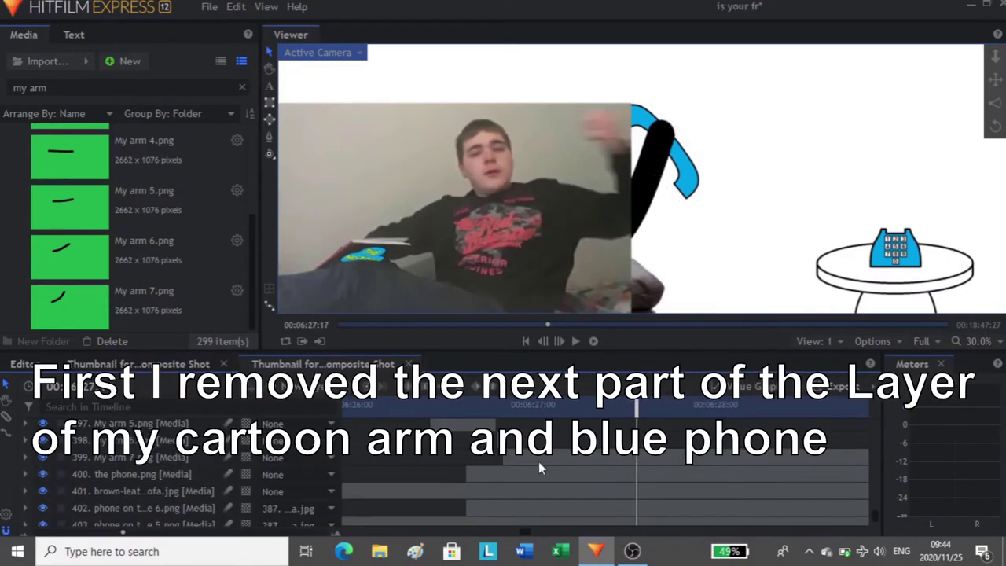
pyautogui.press('c')
pyautogui.click(639, 458)
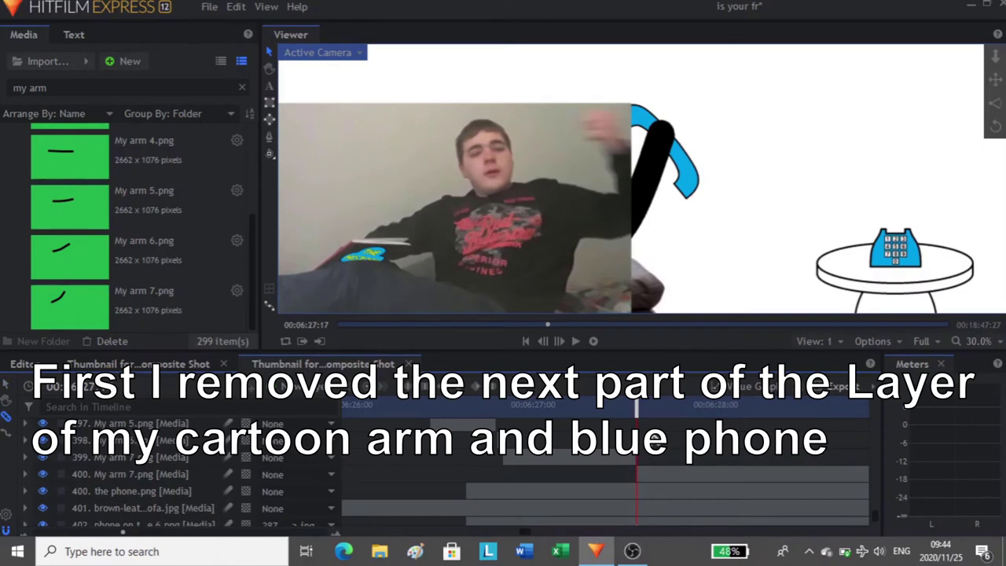
pyautogui.press('Delete')
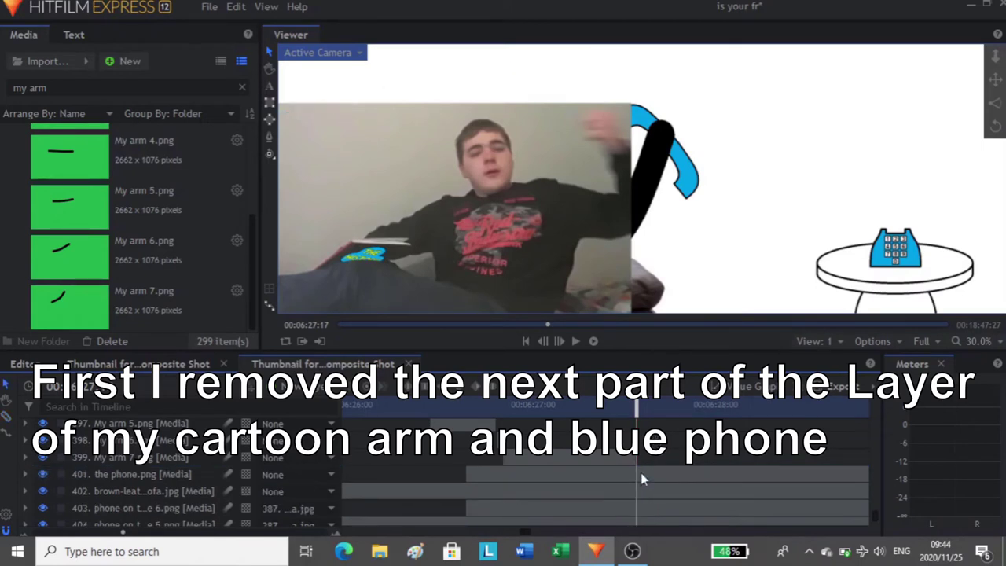
# Slice the phone.png layer at 00:06:27:17 and delete the part after the cut.
pyautogui.press('c')
pyautogui.scroll(-1, 641, 463)
pyautogui.click(639, 457)
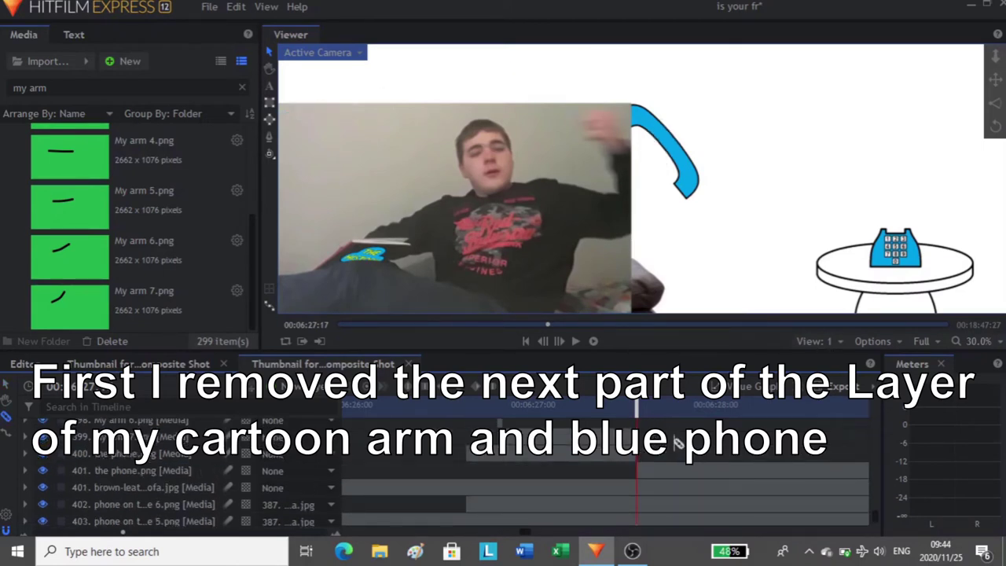
pyautogui.click(656, 468)
pyautogui.press('Delete')
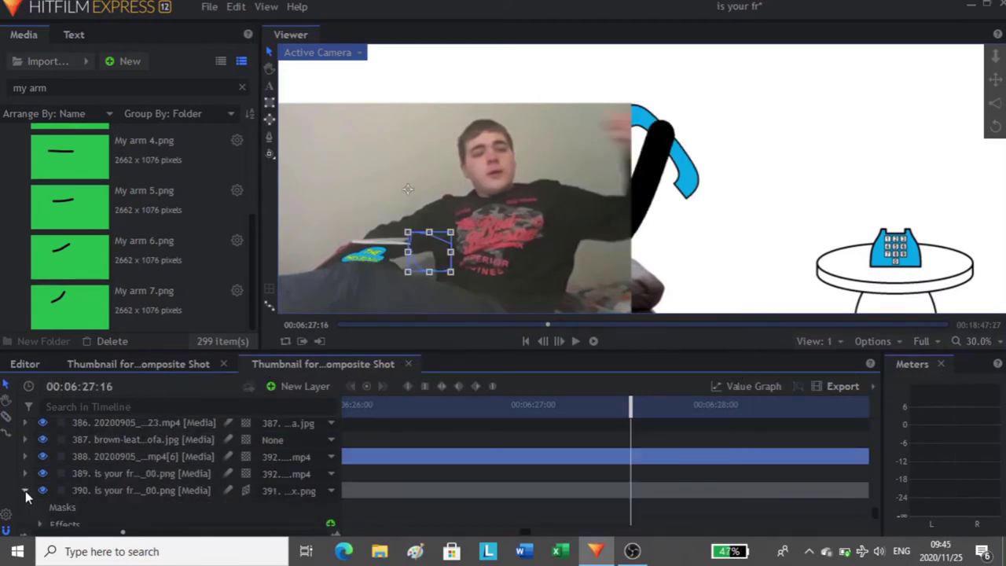
# Move the square mask's position and scale keyframes on the man's video to 00:06:27:16.
pyautogui.scroll(-5, 27, 477)
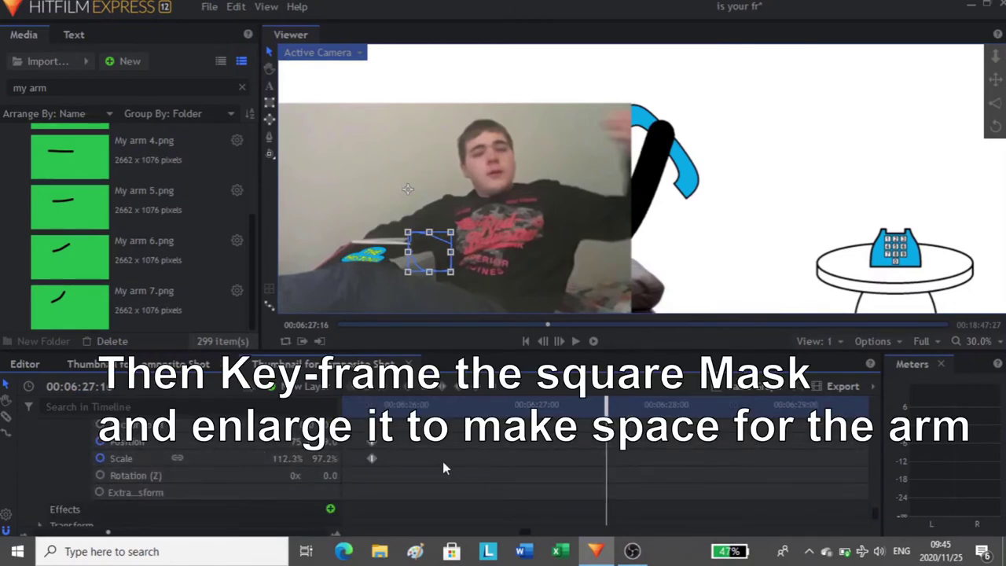
pyautogui.scroll(1, 384, 445)
pyautogui.click(372, 451)
pyautogui.keyDown('ctrl'); pyautogui.click(372, 468); pyautogui.keyUp('ctrl')
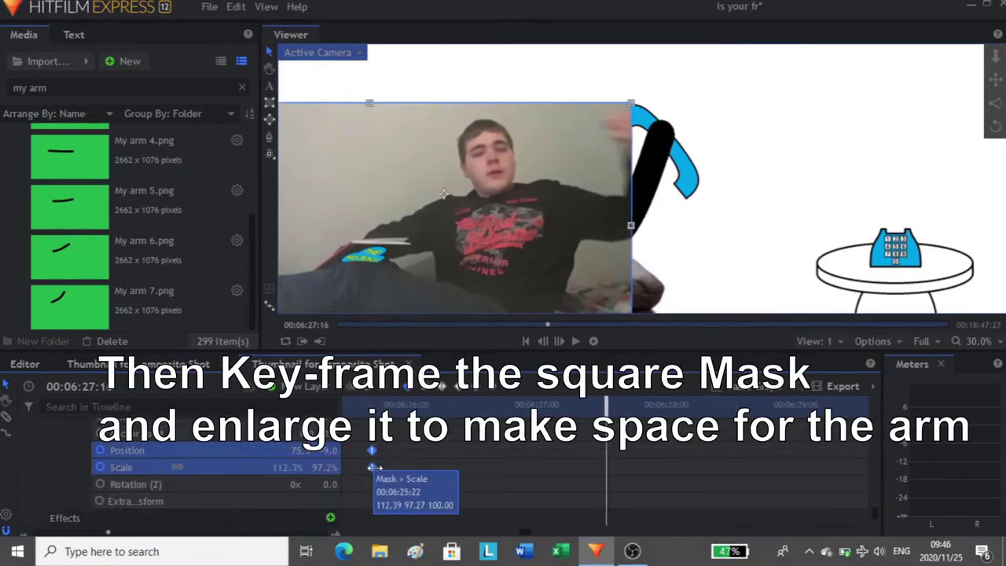
pyautogui.moveTo(374, 467); pyautogui.dragTo(604, 471)
# At 00:06:27:20, widen the square mask to 117.4% with its position at 106.9, -9.0 to make room for the real arm.
pyautogui.press('=')
pyautogui.press('=')
pyautogui.press('=')
pyautogui.press('.')
pyautogui.press('.')
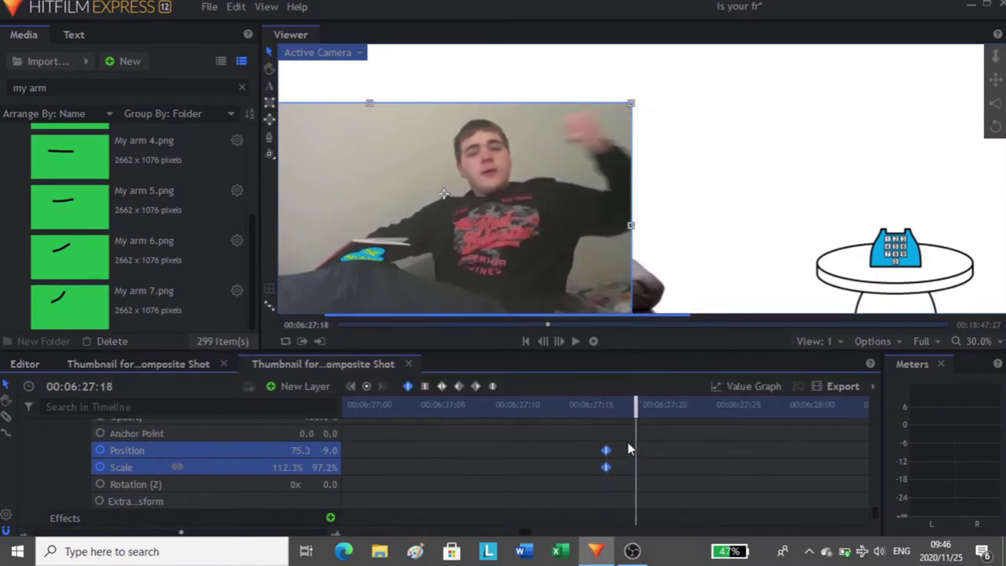
pyautogui.press('Right')
pyautogui.press('Right')
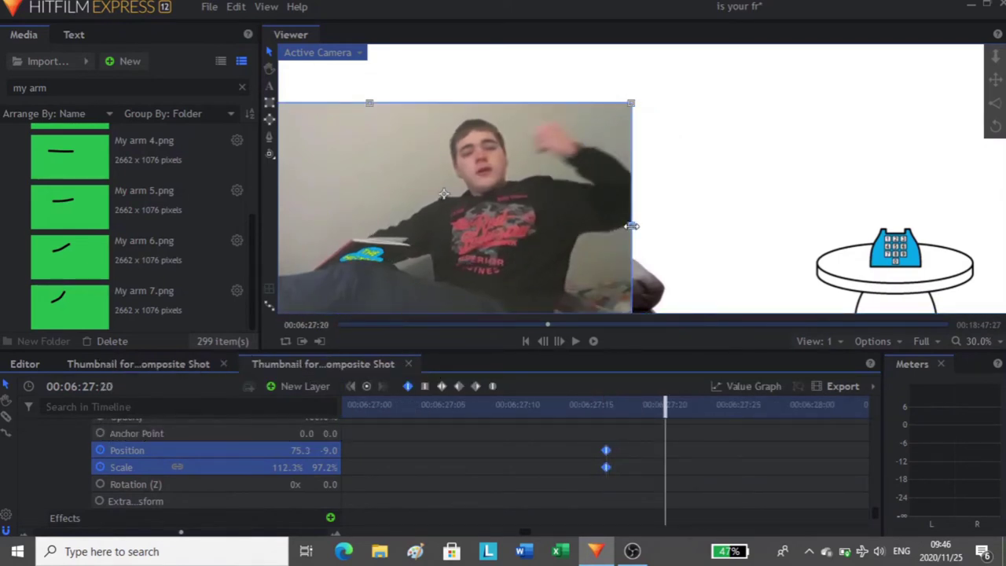
pyautogui.moveTo(632, 226); pyautogui.dragTo(652, 231)
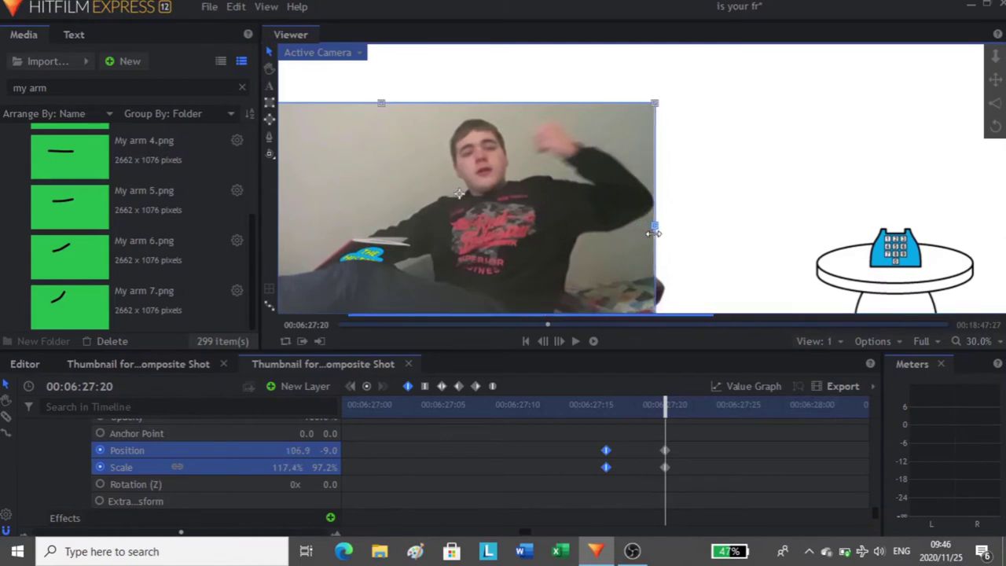
# Shift both pairs of mask position and scale keyframes one frame earlier, to 00:06:27:15 and 00:06:27:19.
pyautogui.moveTo(675, 444); pyautogui.dragTo(600, 474)
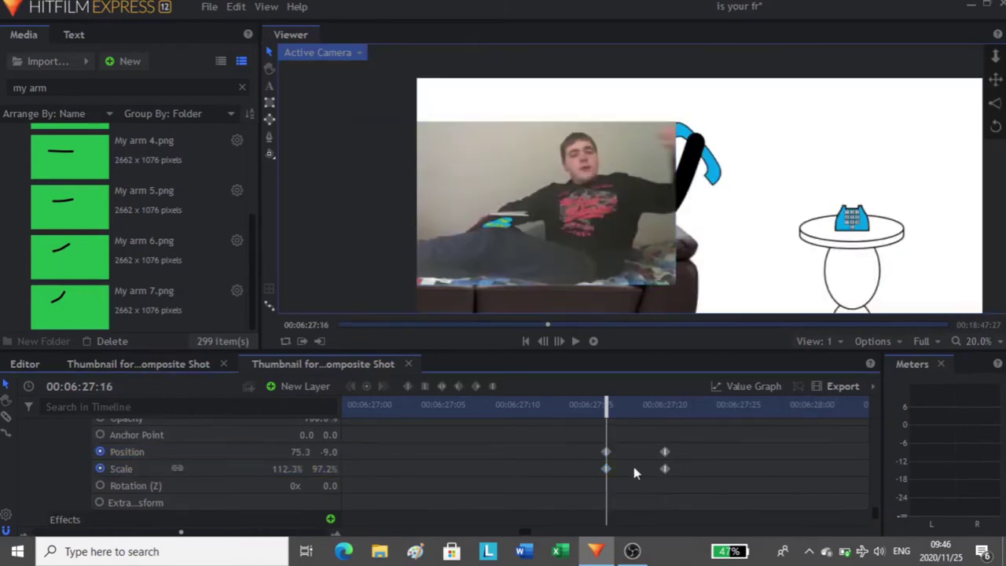
pyautogui.moveTo(606, 467); pyautogui.dragTo(591, 469)
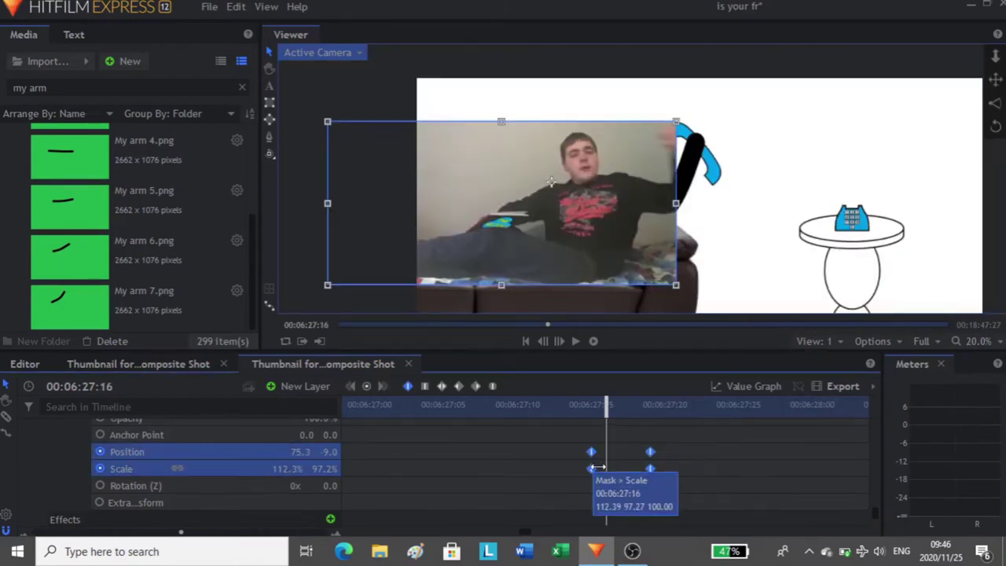
pyautogui.moveTo(667, 444); pyautogui.dragTo(646, 469)
pyautogui.click(650, 470)
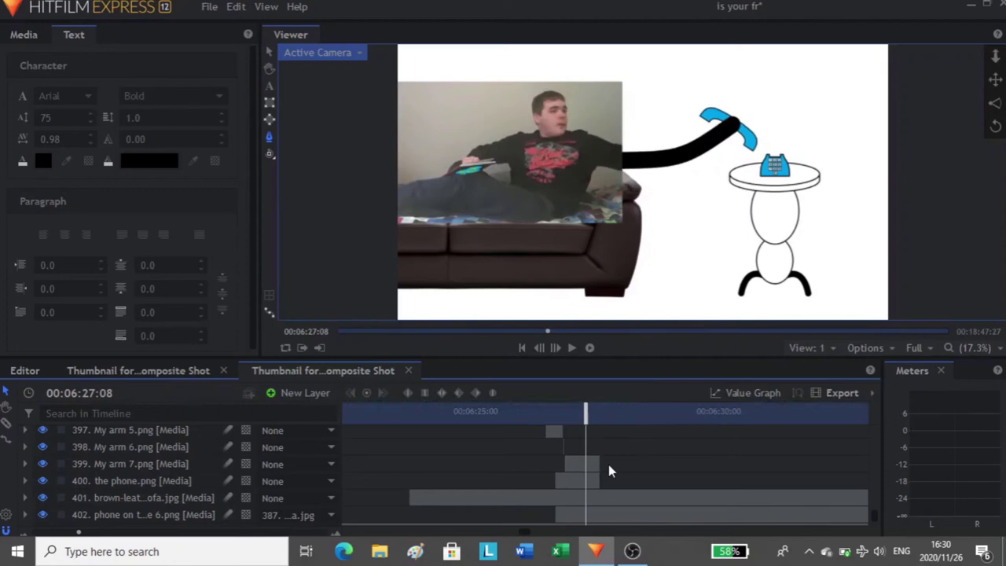
# Duplicate the man's video layer, the 20200905 mp4 below Black box.png.
pyautogui.scroll(4, 611, 476)
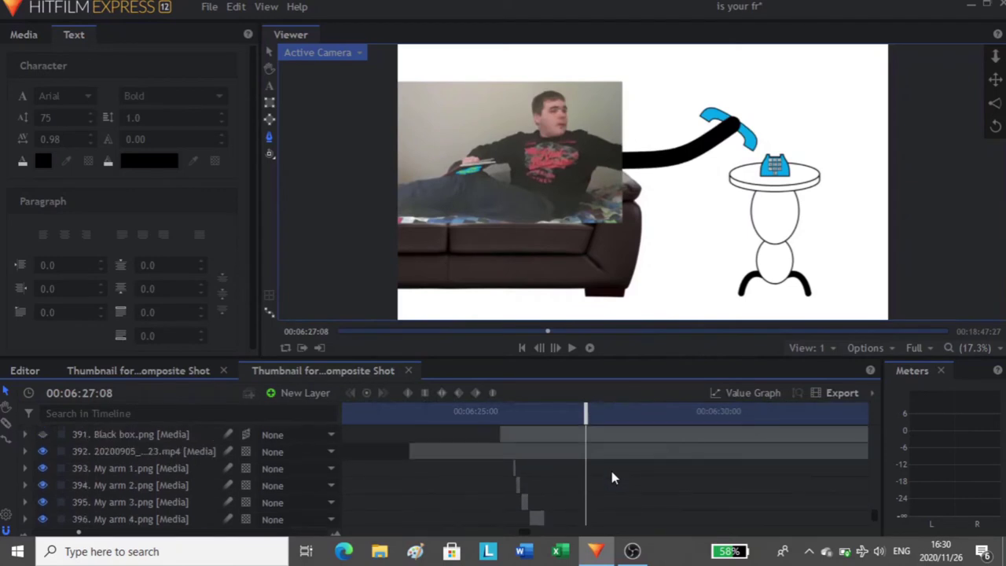
pyautogui.click(519, 471)
pyautogui.rightClick(519, 475)
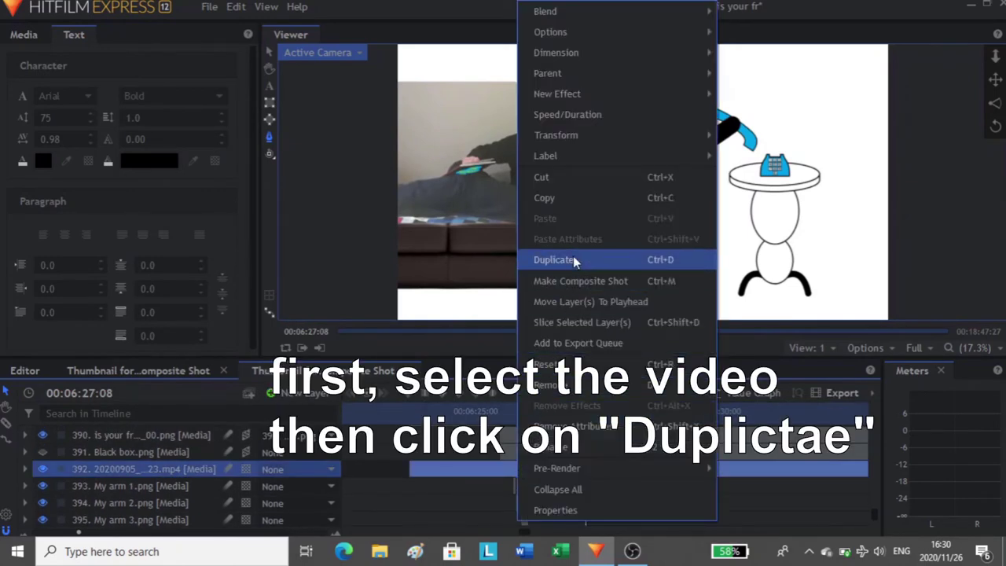
pyautogui.click(574, 264)
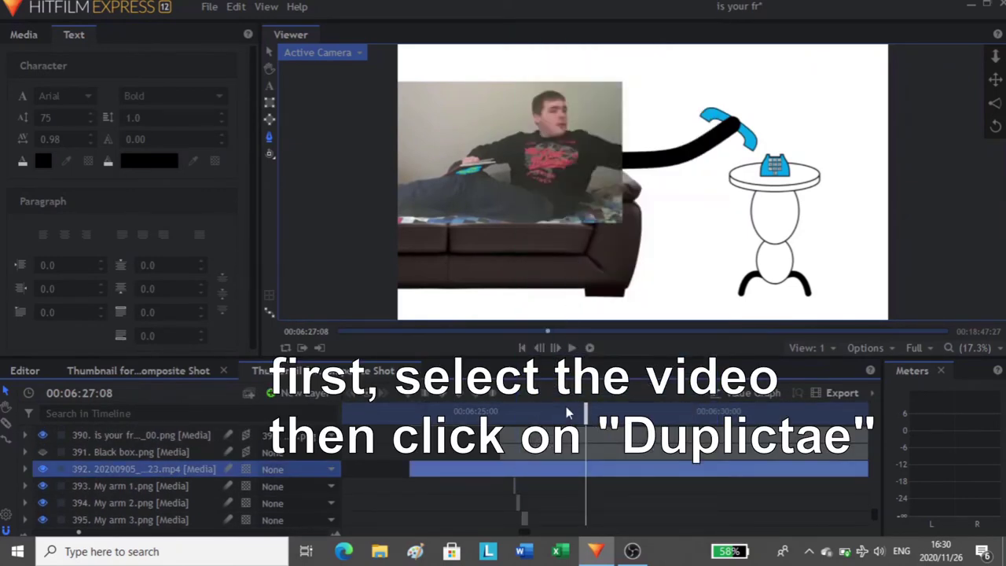
pyautogui.click(315, 467)
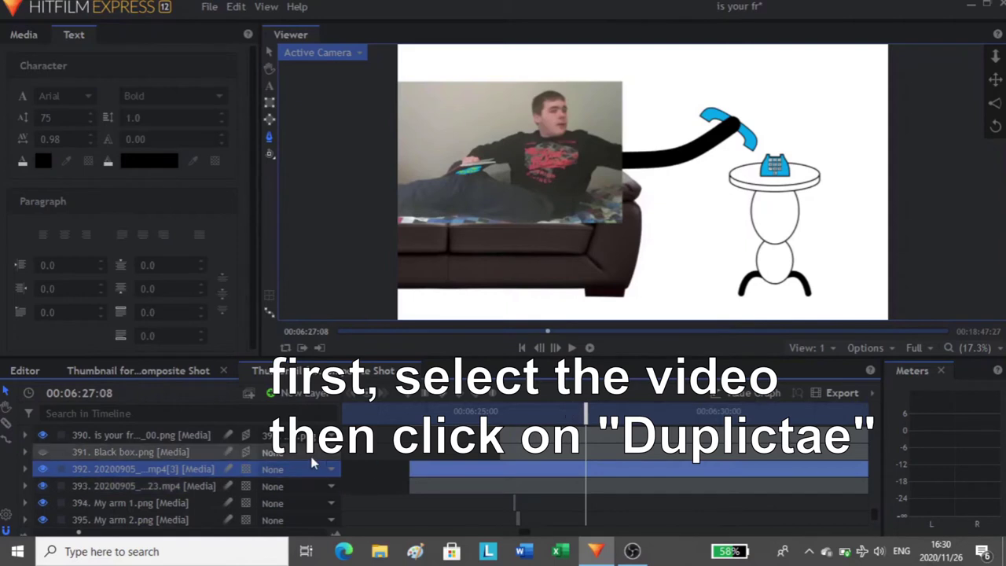
# Disable the square mask on the duplicated video layer.
pyautogui.click(25, 470)
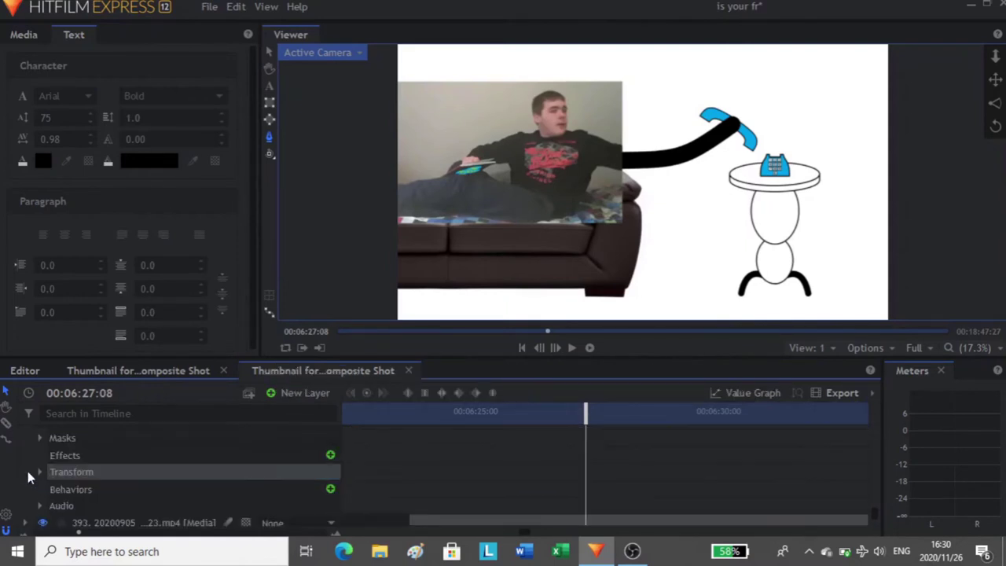
pyautogui.click(40, 438)
pyautogui.click(70, 456)
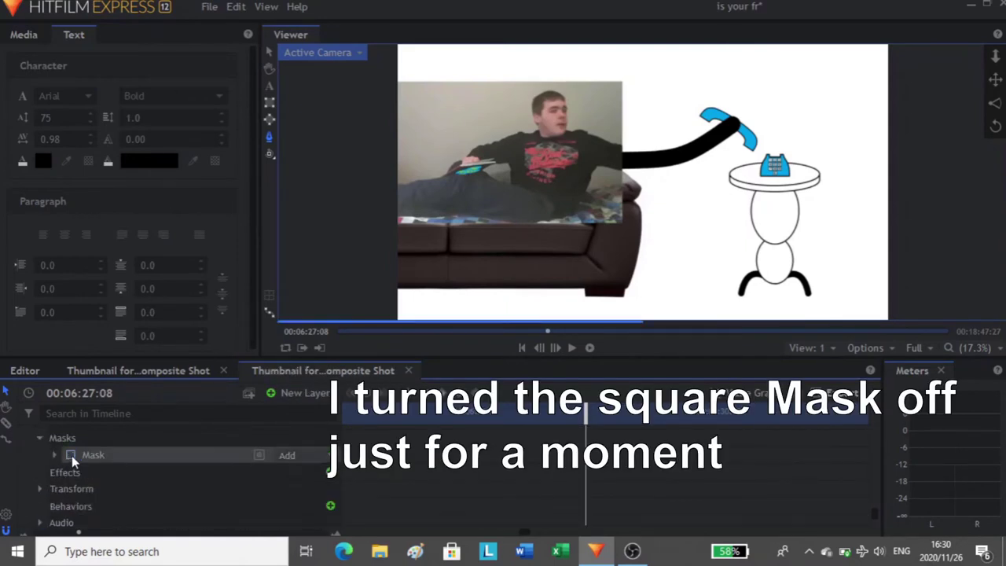
# Step the unmasked duplicate forward to 00:06:27:13, hide that layer and advance to 00:06:27:15.
pyautogui.scroll(4, 601, 497)
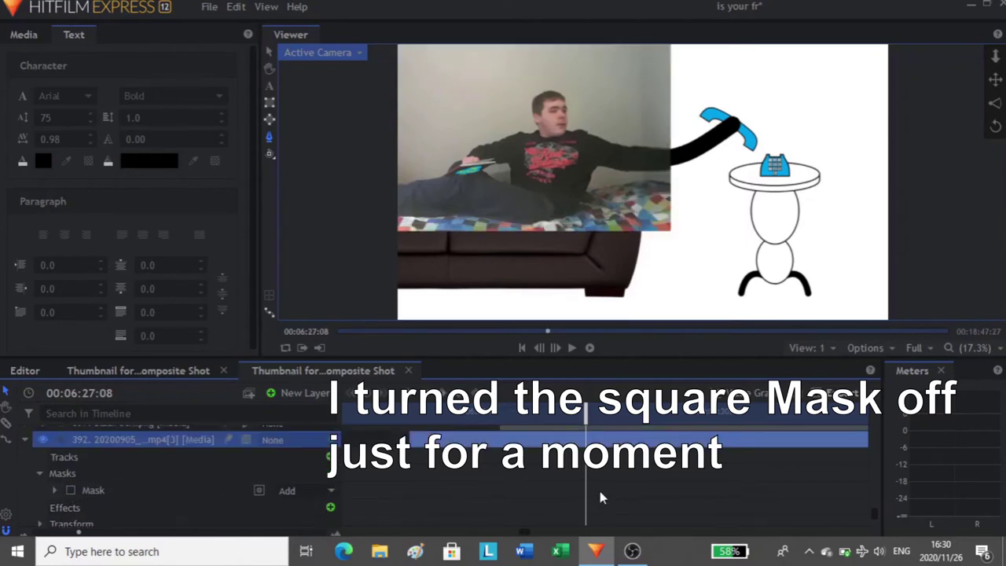
pyautogui.press('.')
pyautogui.press('.')
pyautogui.press('.')
pyautogui.press('.')
pyautogui.press('.')
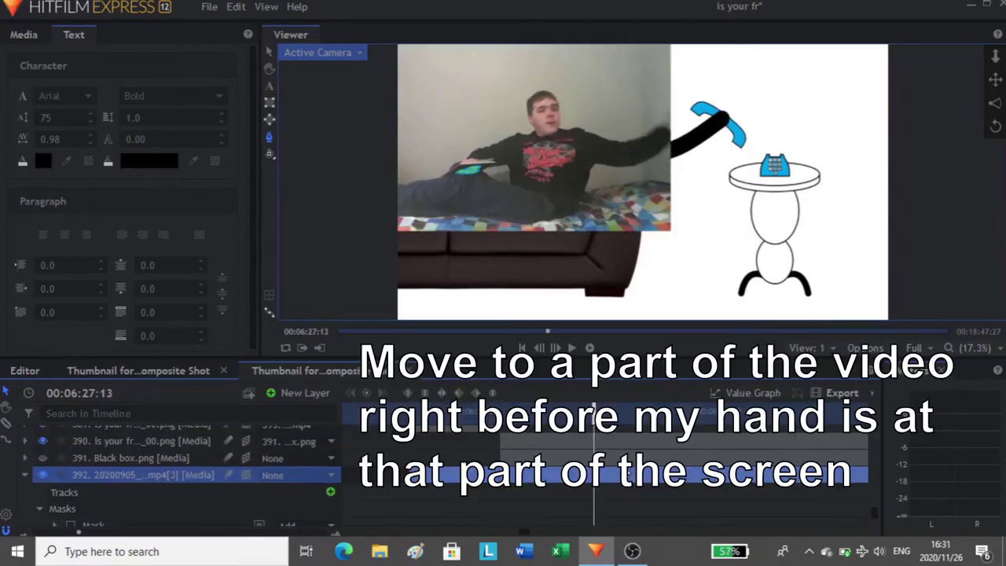
pyautogui.click(43, 476)
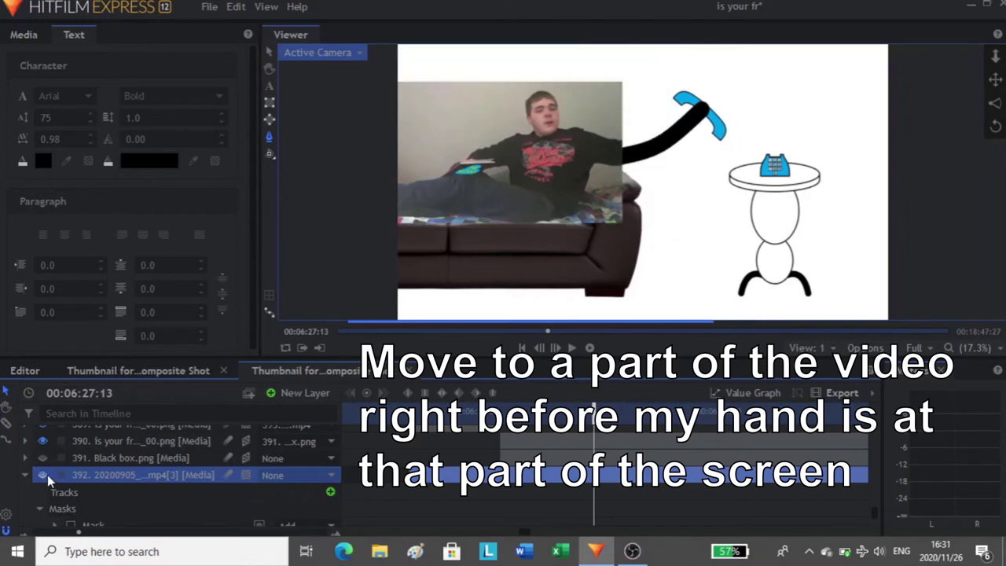
pyautogui.press('Right')
pyautogui.press('Right')
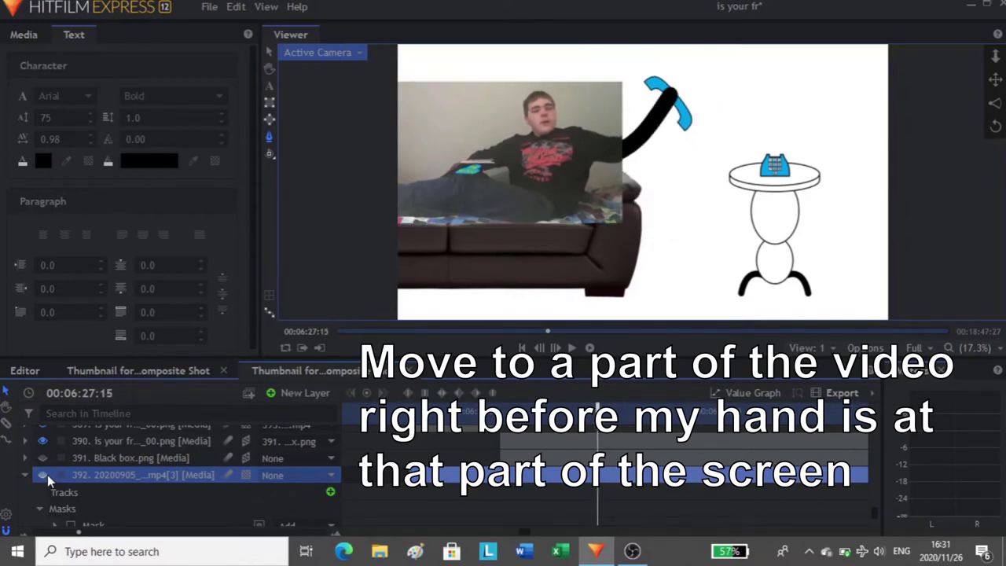
# Slice the duplicated video layer at 00:06:27:12 and remove the part before the cut.
pyautogui.press('Left')
pyautogui.press('Left')
pyautogui.press('Left')
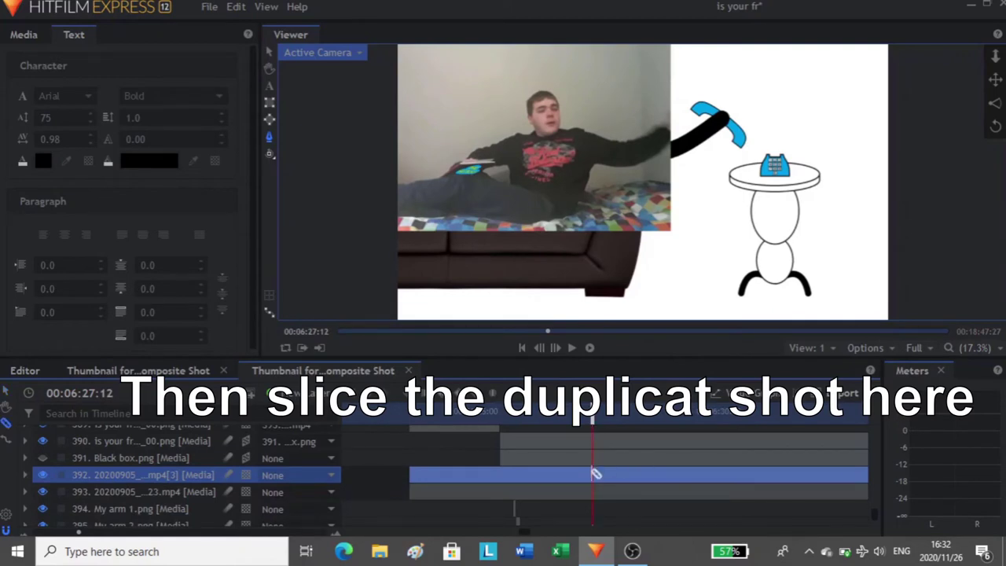
pyautogui.click(596, 474)
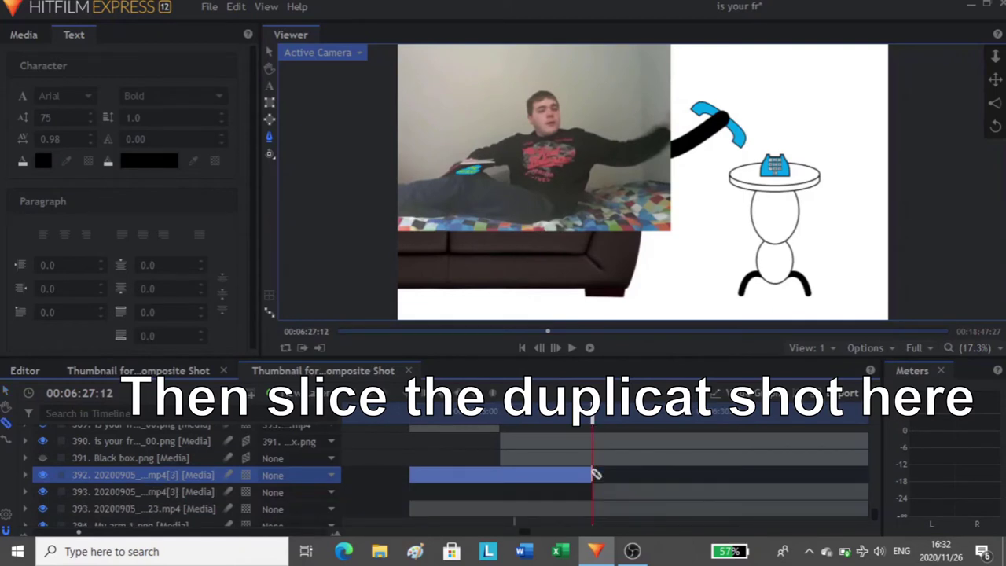
pyautogui.rightClick(168, 475)
pyautogui.click(292, 386)
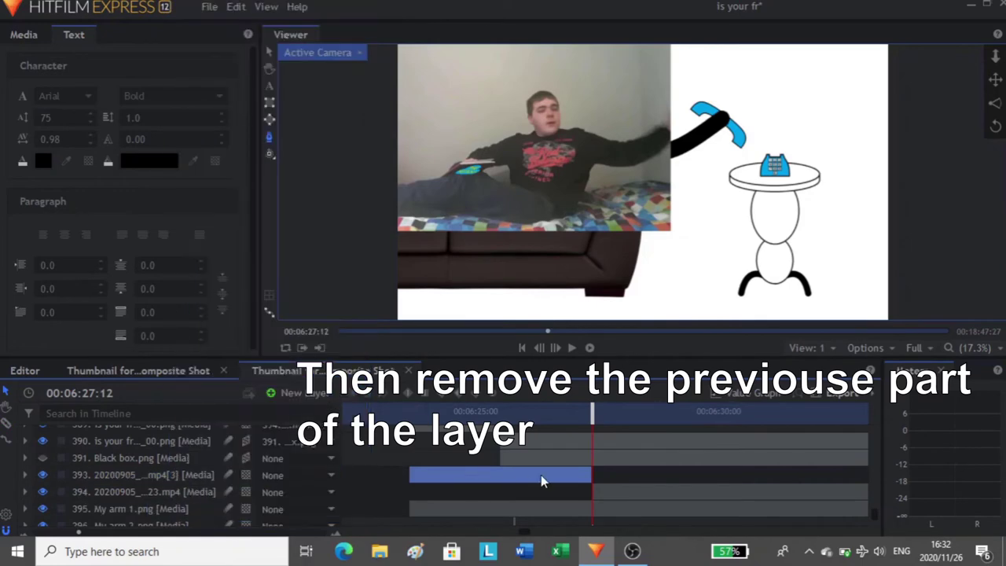
pyautogui.click(615, 479)
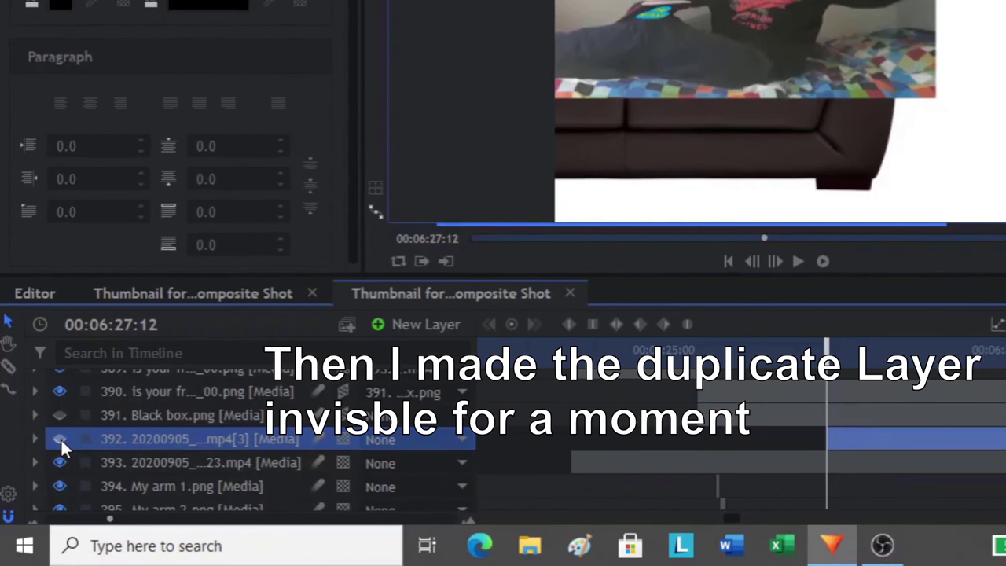
# Hide the remaining duplicate video layer and delete its square mask.
pyautogui.click(61, 438)
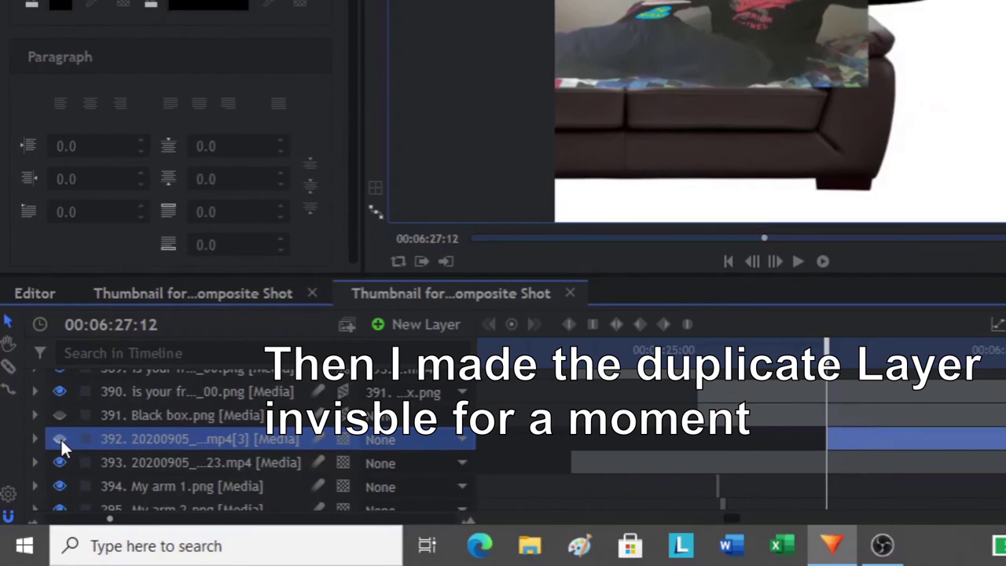
pyautogui.click(32, 438)
pyautogui.scroll(-2, 46, 422)
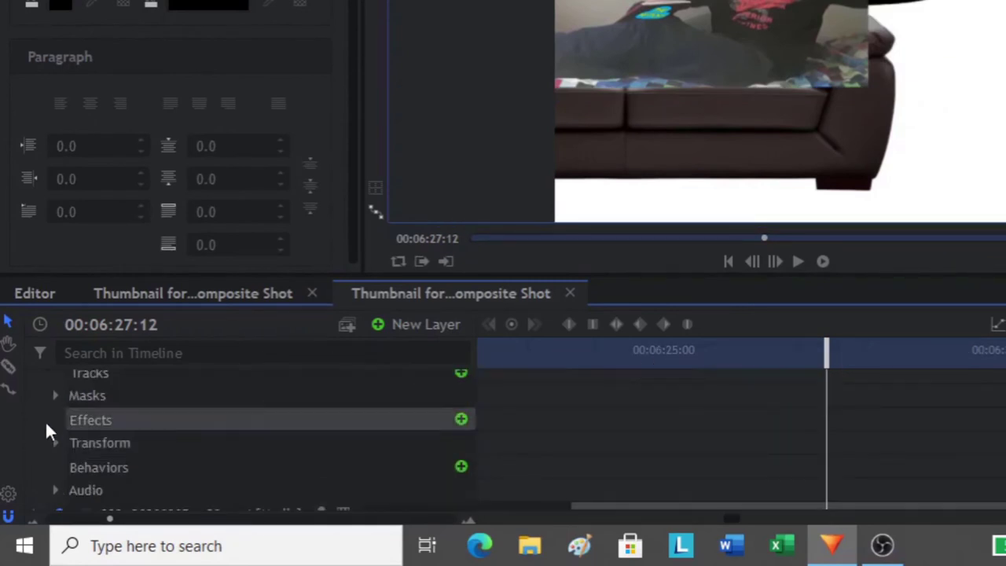
pyautogui.click(56, 395)
pyautogui.click(199, 421)
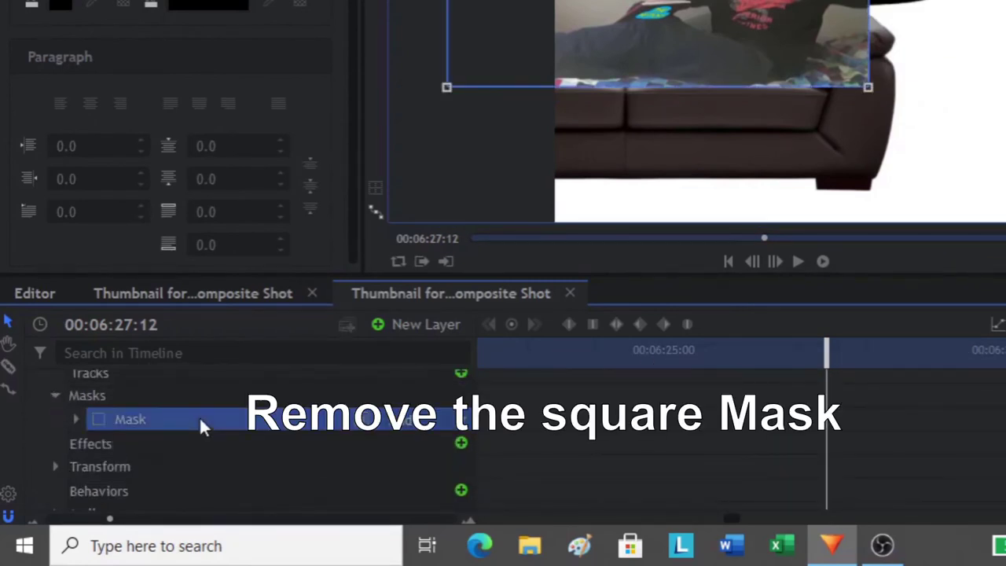
pyautogui.press('Delete')
pyautogui.scroll(3, 202, 423)
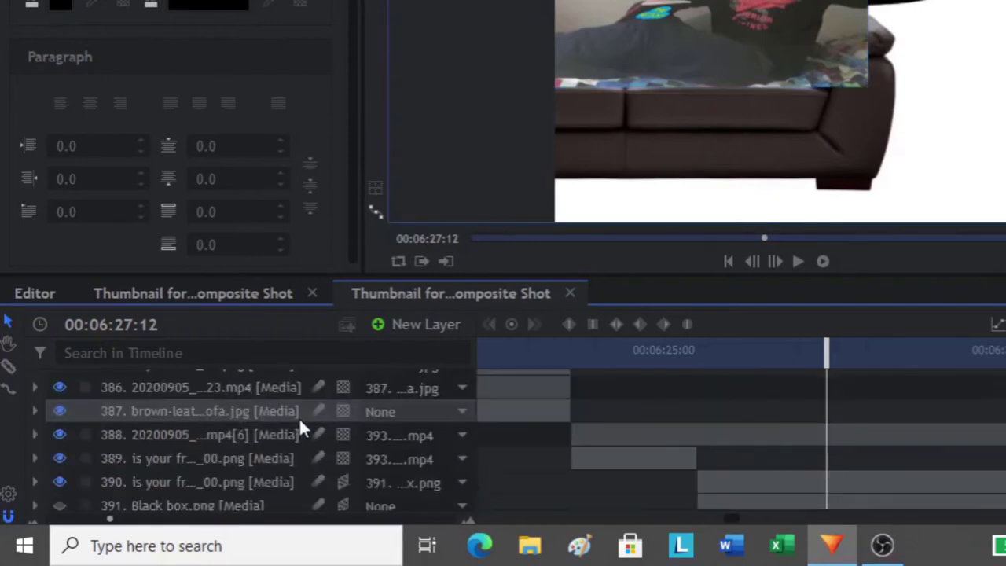
# Trim the start of the hidden duplicate video layer to 00:06:27:16.
pyautogui.scroll(-2, 85, 438)
pyautogui.click(34, 440)
pyautogui.scroll(4, 841, 61)
pyautogui.press('.')
pyautogui.press('.')
pyautogui.press('.')
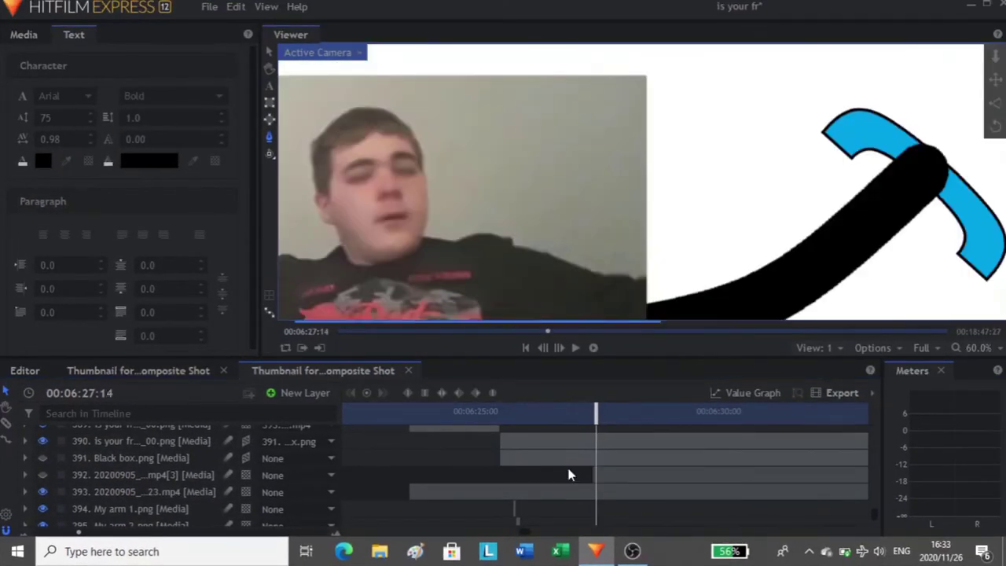
pyautogui.moveTo(612, 474); pyautogui.dragTo(618, 481)
# Freeze the duplicate video layer by setting its speed to 0.01%.
pyautogui.rightClick(614, 482)
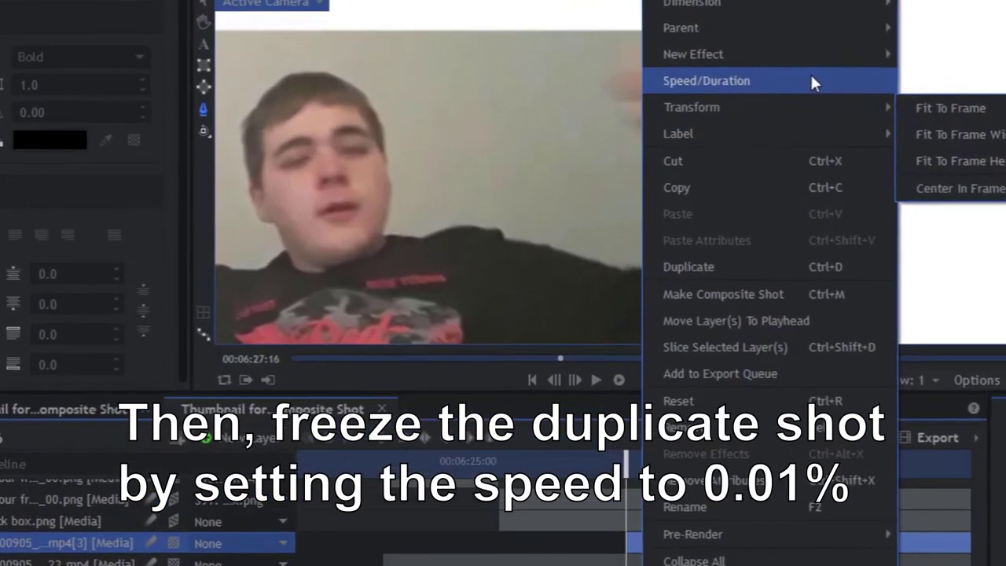
pyautogui.click(812, 81)
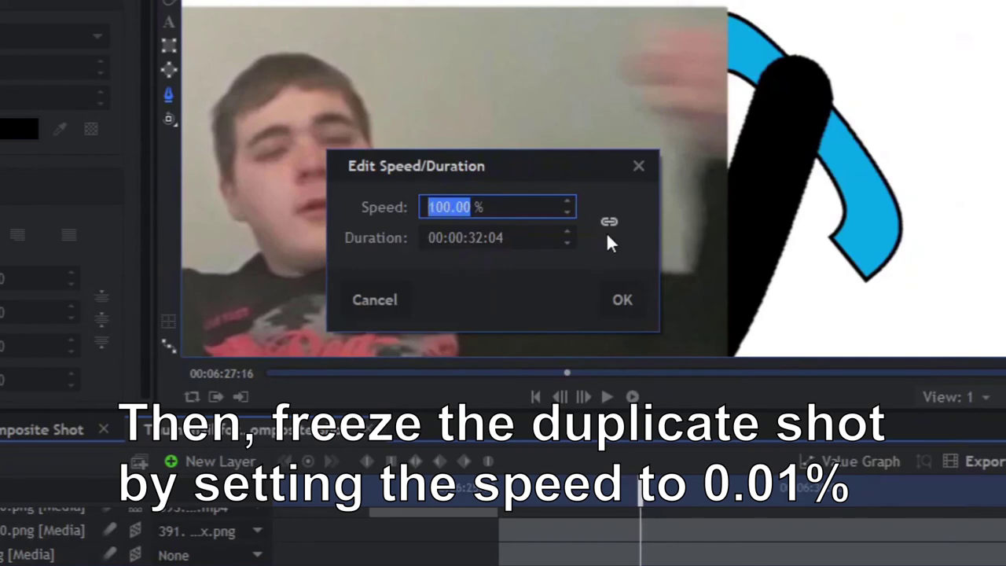
pyautogui.write('0.01')
pyautogui.press('Return')
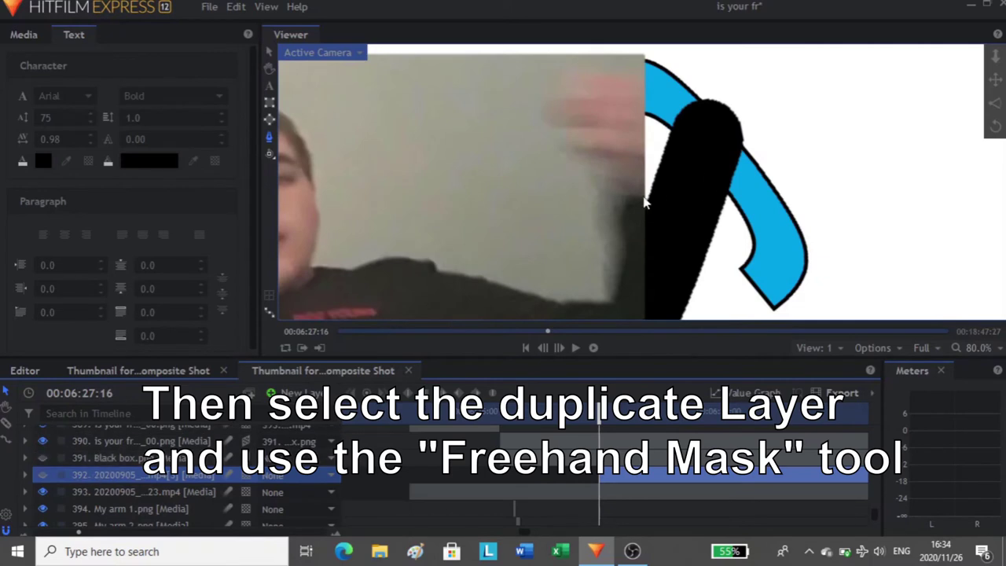
# Draw a freehand mask on the frozen duplicate around the hand at the video's edge, closing it above the sleeve.
pyautogui.click(507, 65)
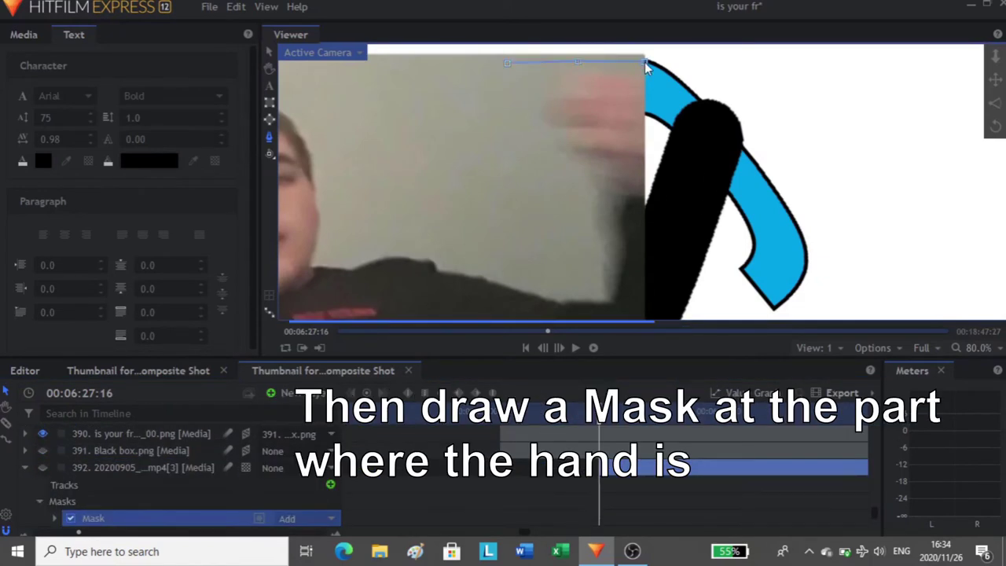
pyautogui.scroll(4, 645, 116)
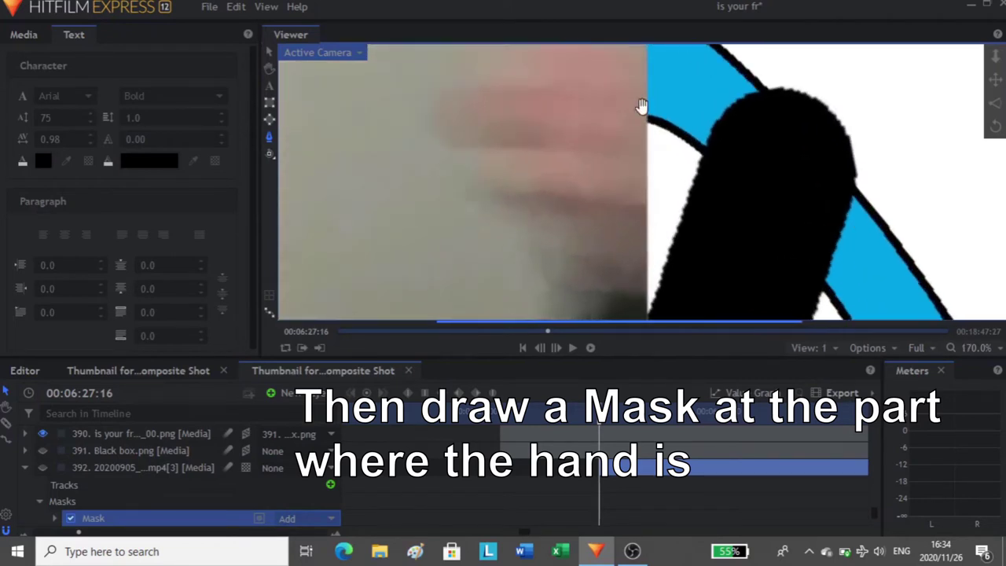
pyautogui.moveTo(660, 212); pyautogui.dragTo(652, 152)
pyautogui.click(624, 149)
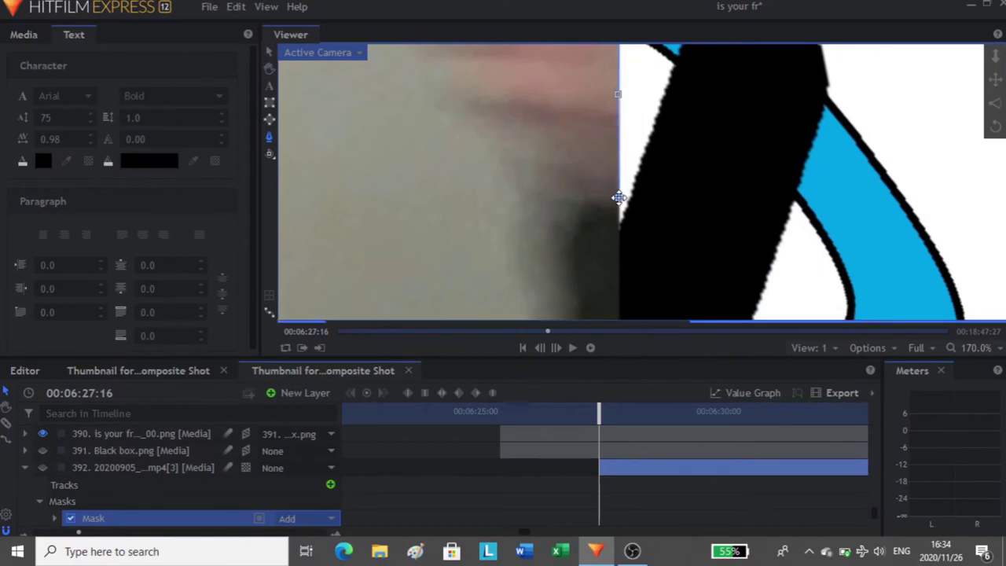
pyautogui.moveTo(619, 197); pyautogui.dragTo(663, 152)
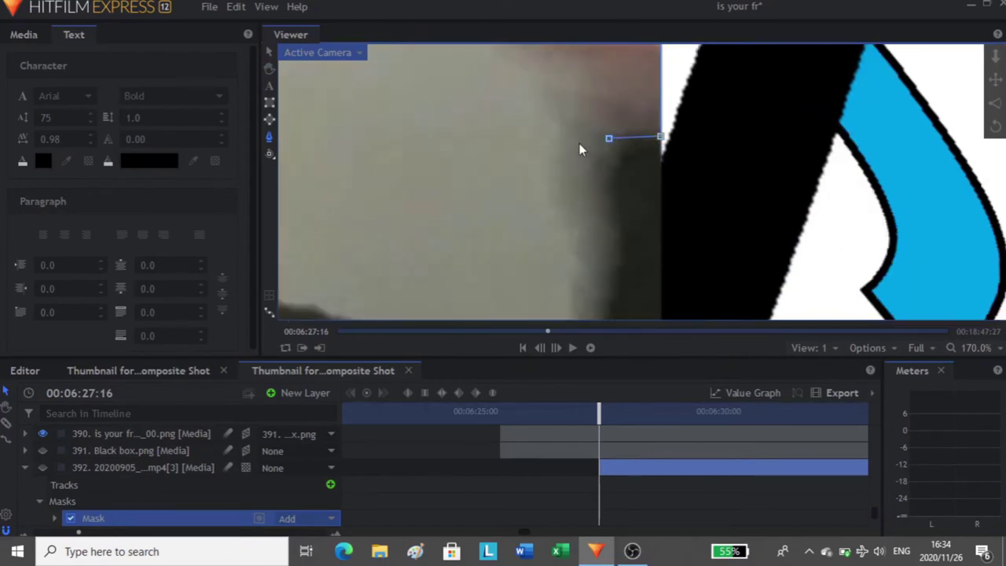
pyautogui.scroll(-4, 482, 209)
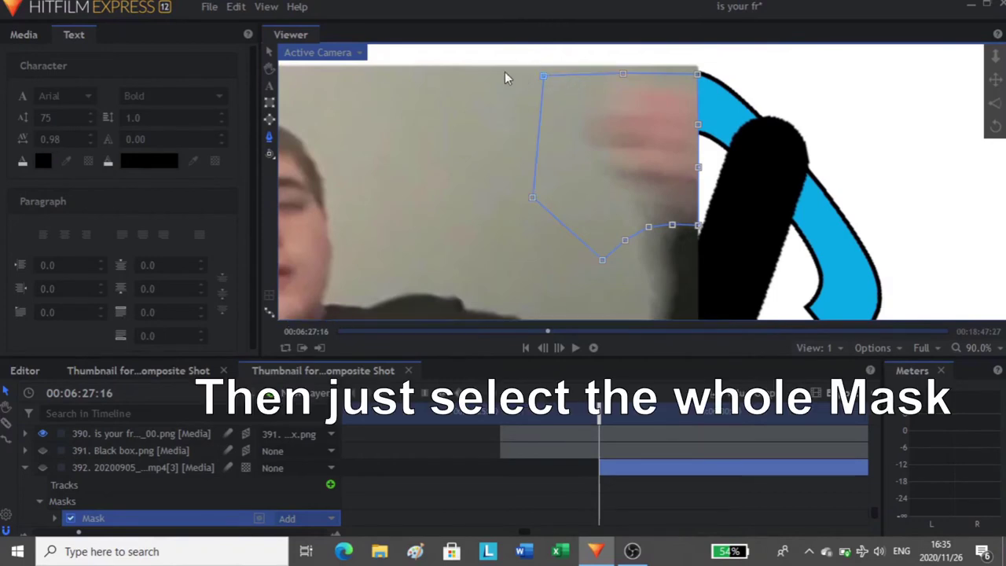
# Convert all points of the hand mask to Unlocked Curve(s).
pyautogui.moveTo(505, 60); pyautogui.dragTo(754, 268)
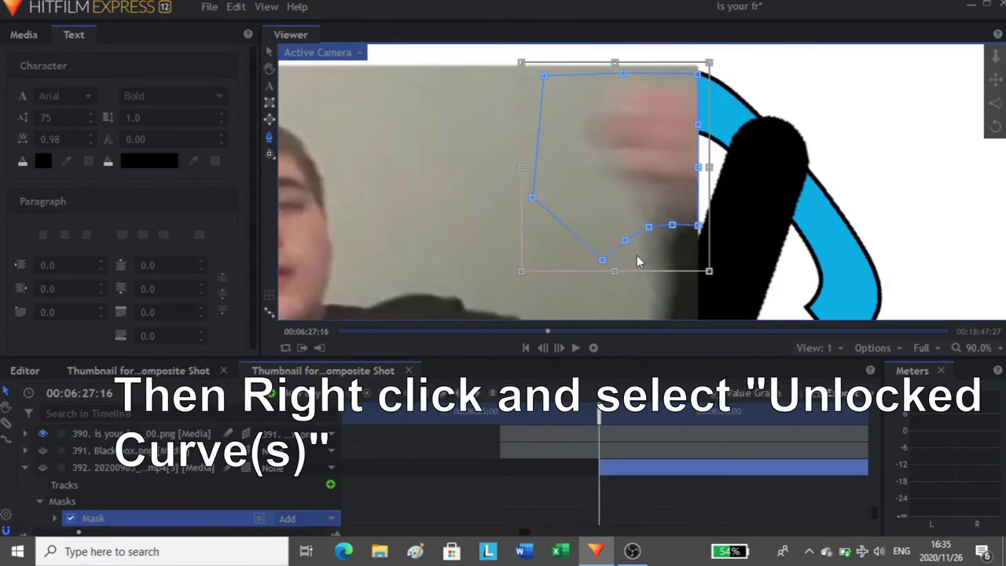
pyautogui.rightClick(602, 261)
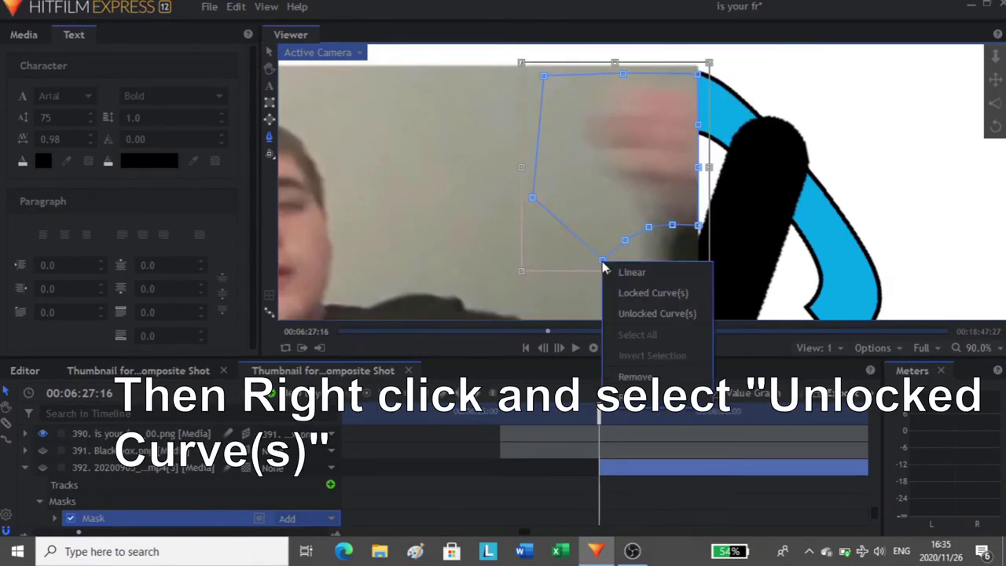
pyautogui.click(635, 313)
pyautogui.scroll(3, 562, 188)
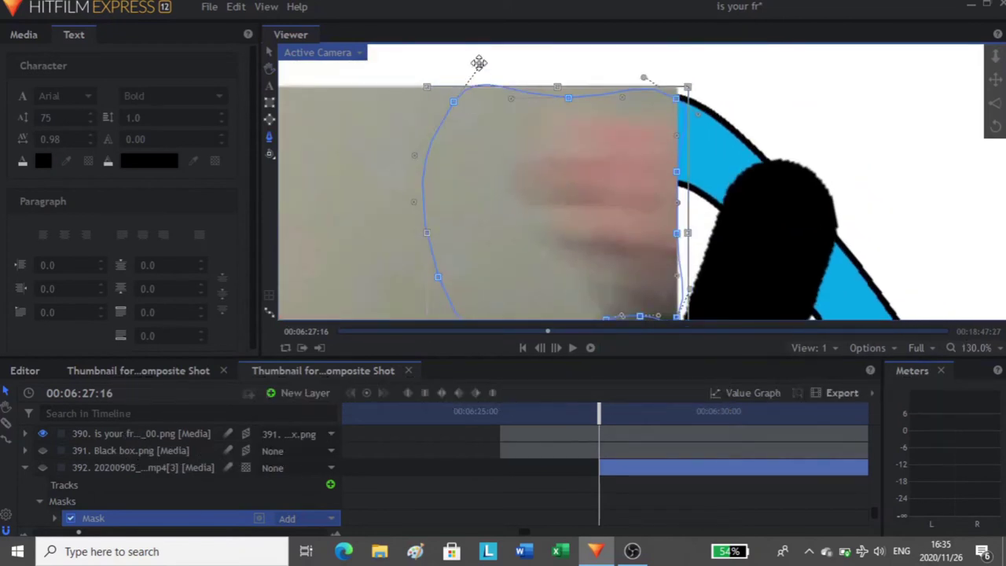
# Adjust the curve handles at the hand mask's corners so its outline stays within the square video area.
pyautogui.click(459, 100)
pyautogui.moveTo(480, 69); pyautogui.dragTo(493, 95)
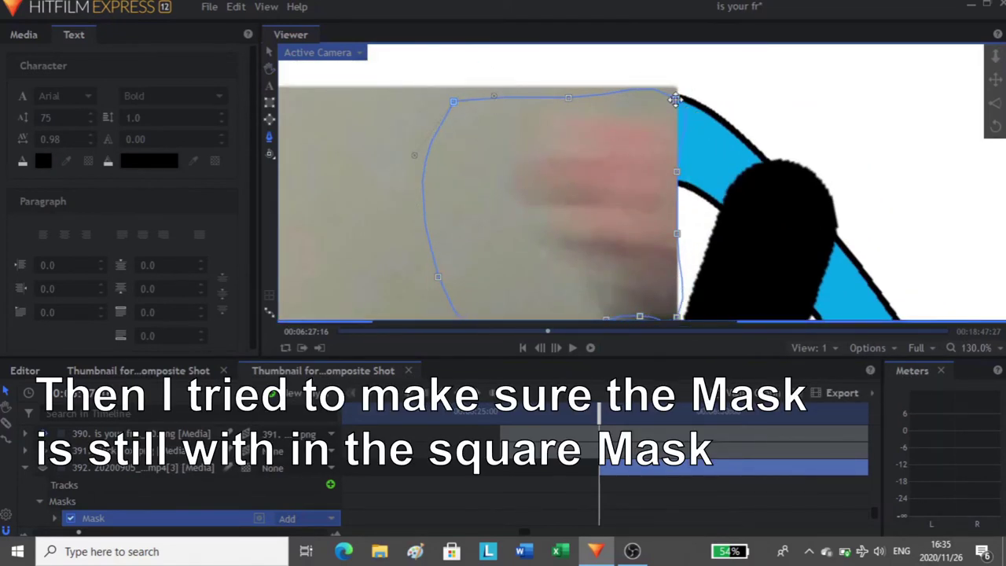
pyautogui.click(676, 100)
pyautogui.scroll(3, 675, 124)
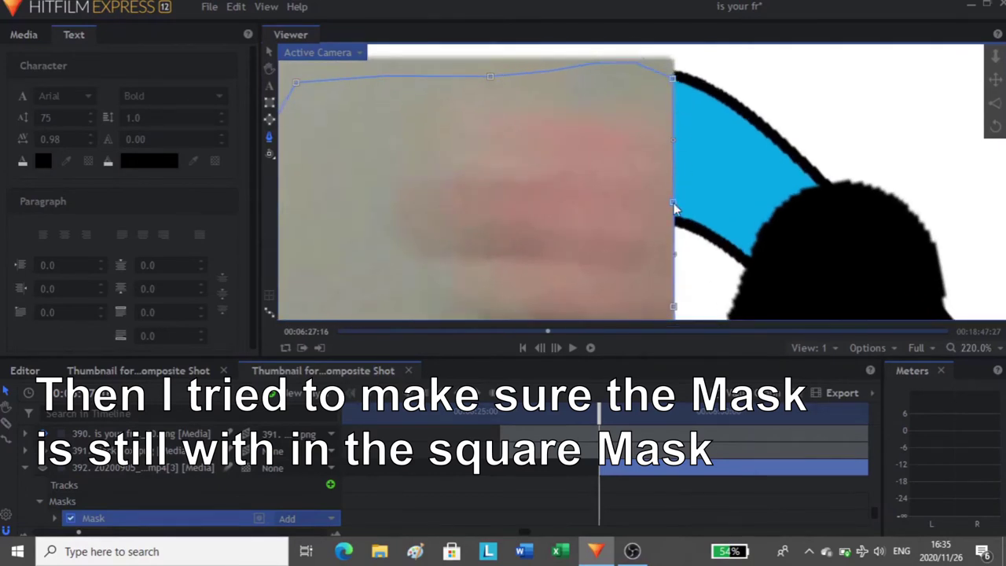
pyautogui.moveTo(716, 307); pyautogui.dragTo(698, 94)
pyautogui.click(656, 234)
pyautogui.moveTo(677, 188); pyautogui.dragTo(662, 188)
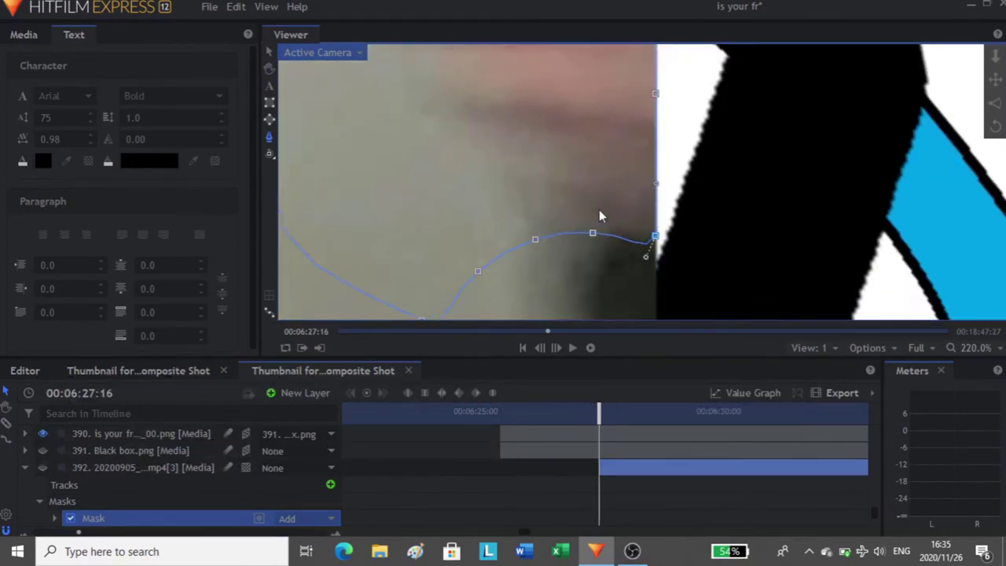
pyautogui.moveTo(602, 216); pyautogui.dragTo(658, 135)
pyautogui.moveTo(702, 173); pyautogui.dragTo(701, 162)
pyautogui.scroll(-1, 94, 481)
# Make the frozen duplicate layer visible and enable Path keyframing for its mask at 00:06:27:16.
pyautogui.click(55, 483)
pyautogui.click(43, 435)
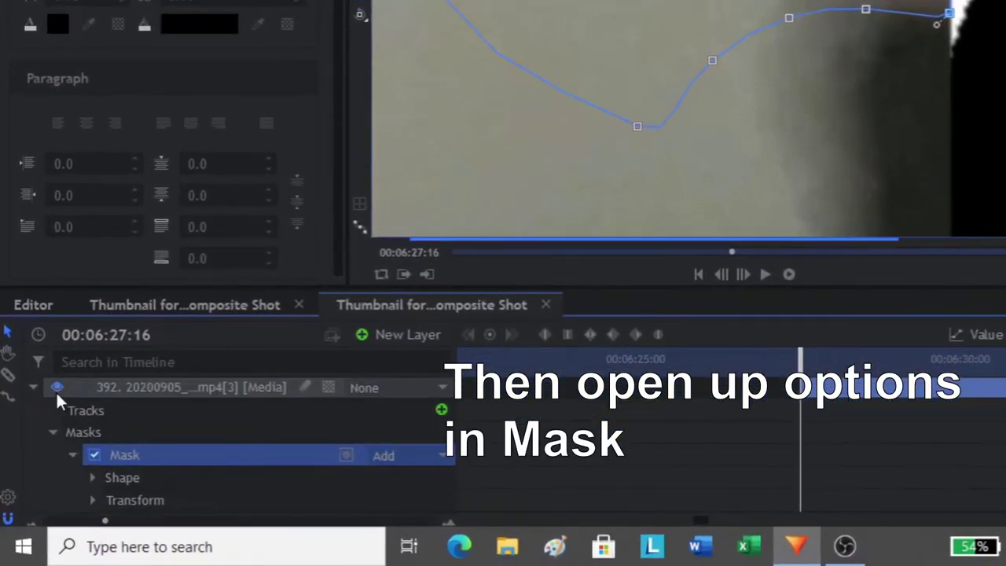
pyautogui.scroll(-3, 267, 421)
pyautogui.click(92, 414)
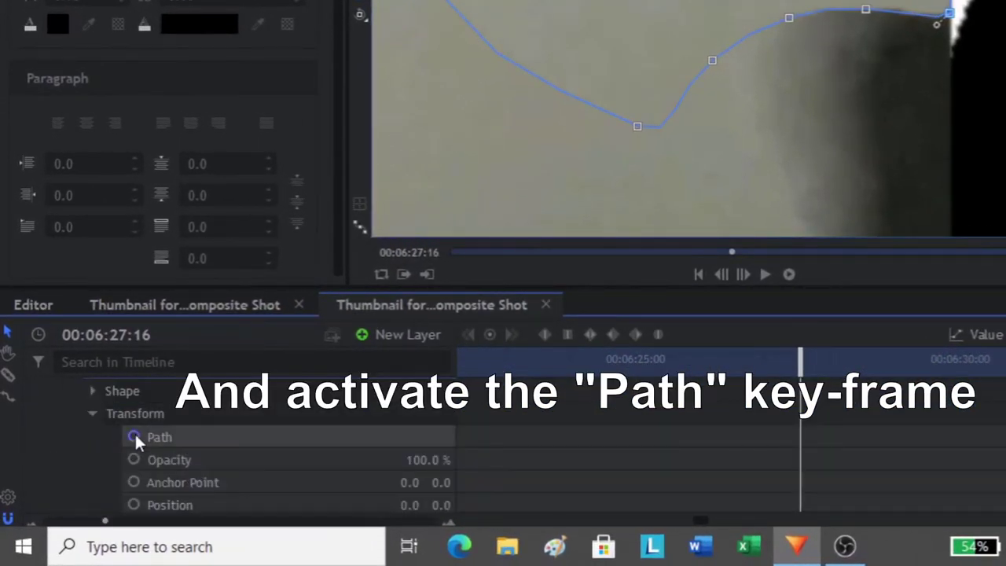
pyautogui.click(135, 437)
pyautogui.scroll(-4, 643, 110)
# At 00:06:27:17, reshape the mask path by moving its side and lower points around the hand and sleeve.
pyautogui.moveTo(614, 11); pyautogui.dragTo(677, 95)
pyautogui.click(769, 433)
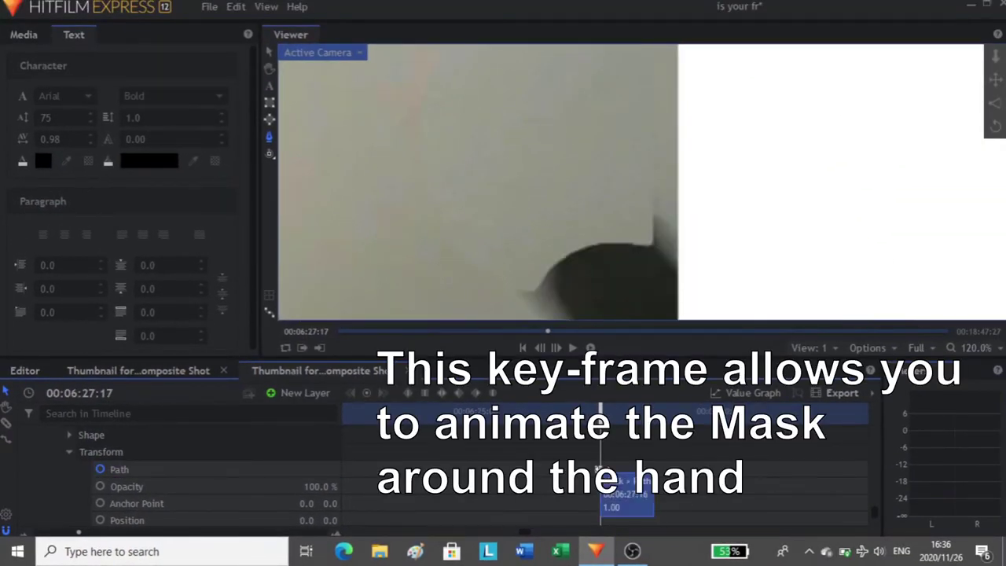
pyautogui.click(600, 469)
pyautogui.scroll(-2, 503, 118)
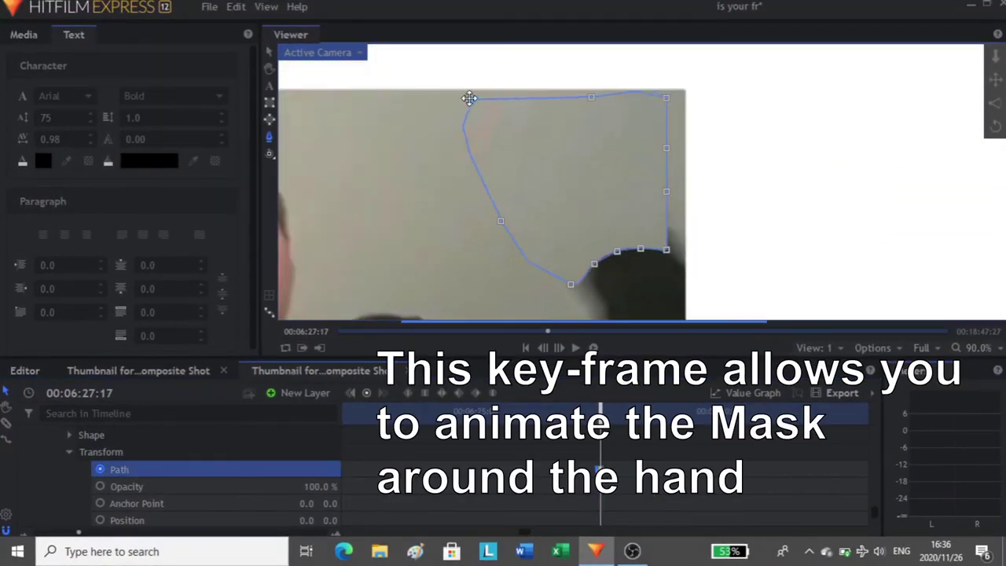
pyautogui.moveTo(501, 221); pyautogui.dragTo(489, 222)
pyautogui.moveTo(570, 285); pyautogui.dragTo(560, 305)
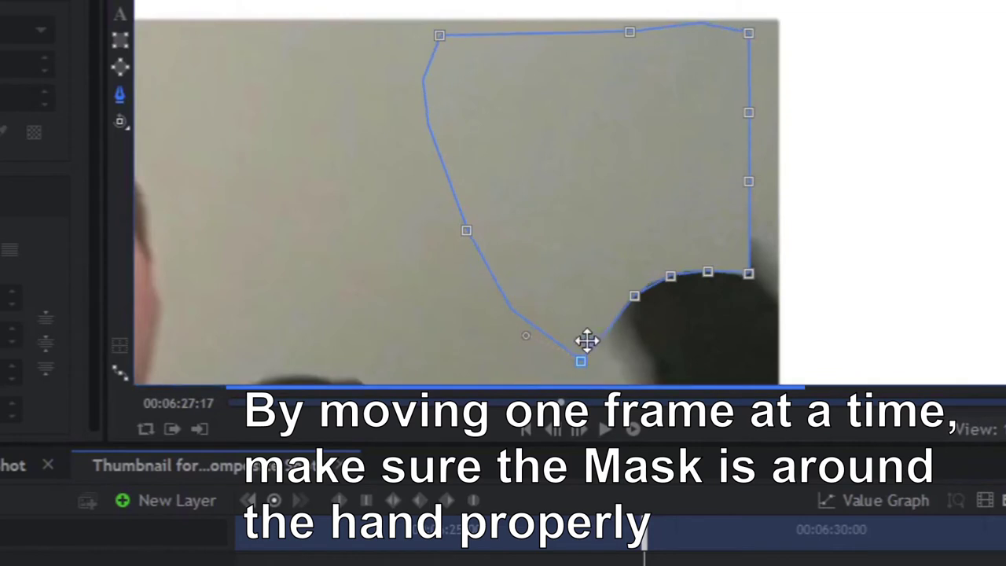
pyautogui.moveTo(634, 297); pyautogui.dragTo(584, 240)
pyautogui.moveTo(670, 277); pyautogui.dragTo(664, 197)
pyautogui.moveTo(708, 272); pyautogui.dragTo(714, 222)
pyautogui.moveTo(749, 273); pyautogui.dragTo(735, 246)
pyautogui.moveTo(749, 182); pyautogui.dragTo(757, 189)
# Refine the mask's lower edge at 00:06:27:17 so it follows the top of the black sleeve smoothly.
pyautogui.scroll(2, 685, 276)
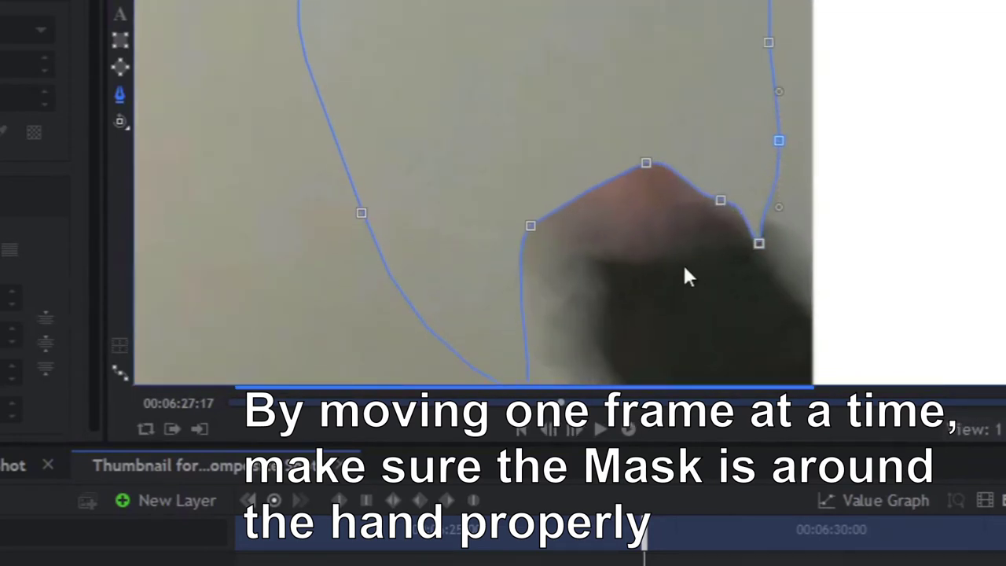
pyautogui.scroll(-1, 760, 220)
pyautogui.moveTo(755, 224); pyautogui.dragTo(776, 237)
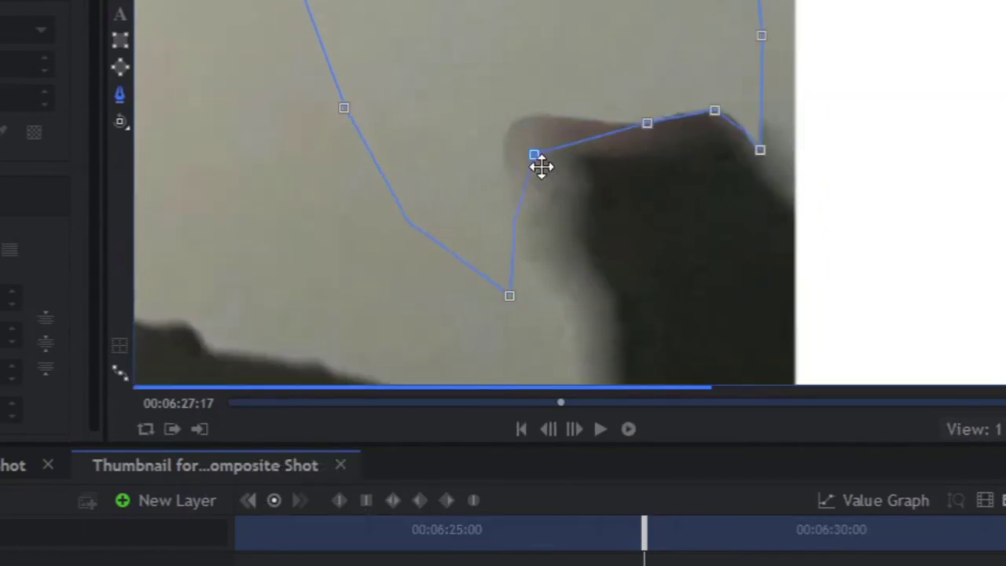
pyautogui.moveTo(542, 164); pyautogui.dragTo(579, 162)
pyautogui.click(724, 114)
pyautogui.moveTo(734, 116); pyautogui.dragTo(735, 129)
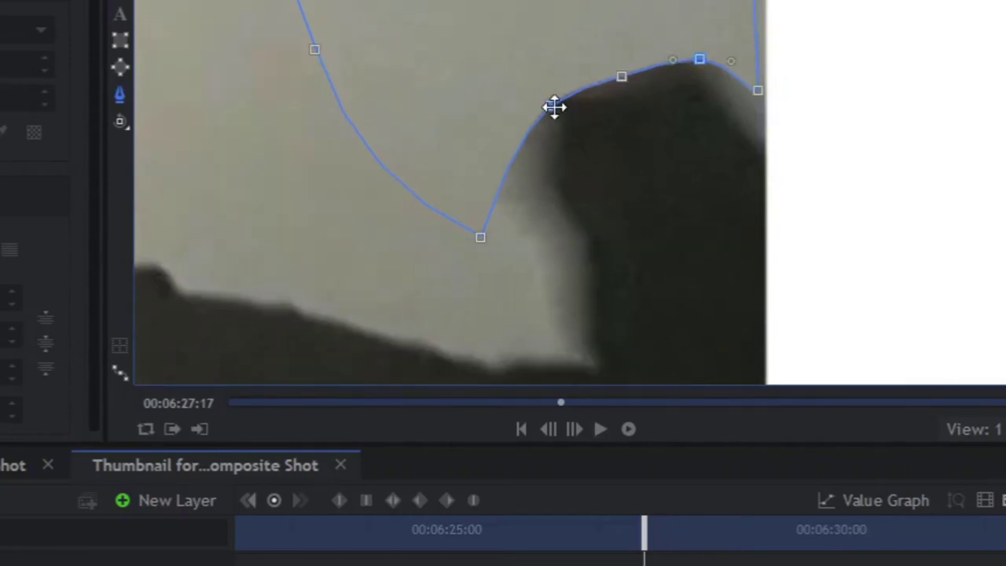
pyautogui.moveTo(554, 107); pyautogui.dragTo(545, 130)
pyautogui.moveTo(480, 238); pyautogui.dragTo(521, 230)
pyautogui.moveTo(542, 129); pyautogui.dragTo(550, 135)
pyautogui.moveTo(621, 77); pyautogui.dragTo(609, 104)
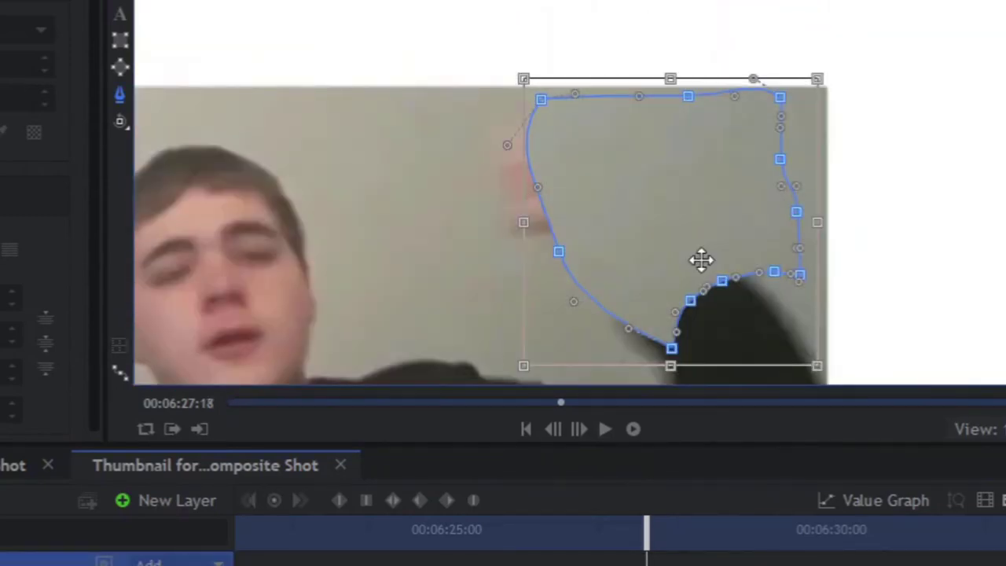
# At 00:06:27:18, shift the whole mask over the hand, hide the frozen layer and fit the lower edge to the forearm.
pyautogui.moveTo(701, 260); pyautogui.dragTo(629, 259)
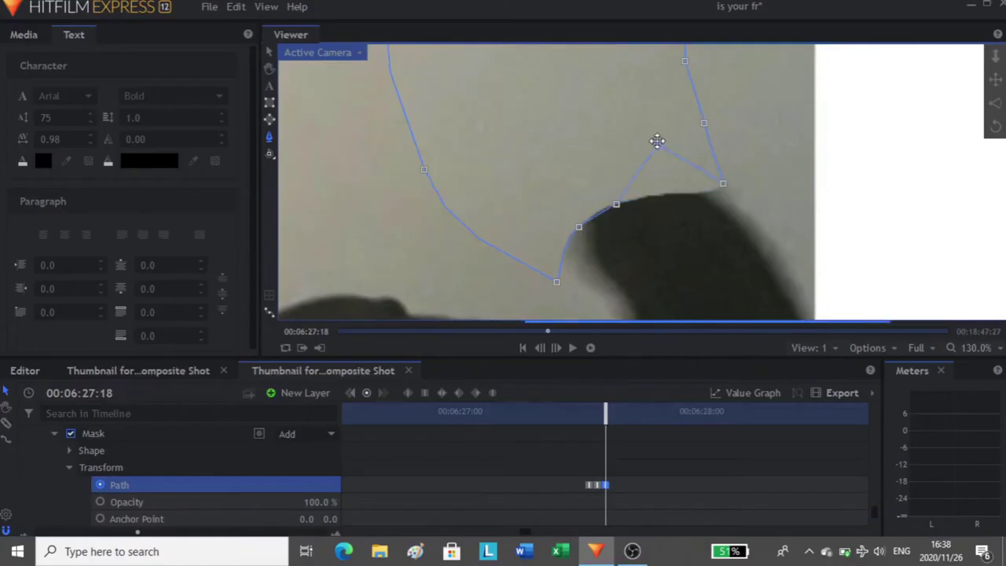
pyautogui.moveTo(658, 142); pyautogui.dragTo(676, 191)
pyautogui.scroll(2, 47, 456)
pyautogui.click(41, 448)
pyautogui.click(616, 204)
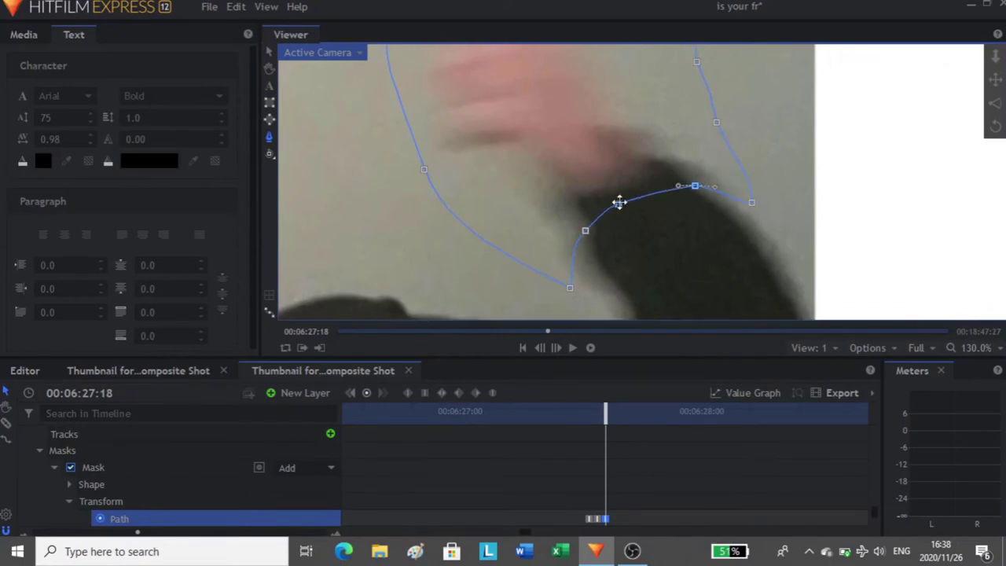
# At 00:06:27:19, shift the whole mask with the moving hand and adjust its side point nearest the face.
pyautogui.press('.')
pyautogui.scroll(-3, 649, 159)
pyautogui.doubleClick(676, 189)
pyautogui.moveTo(676, 184); pyautogui.dragTo(639, 177)
pyautogui.moveTo(517, 192); pyautogui.dragTo(511, 193)
pyautogui.scroll(3, 649, 200)
pyautogui.scroll(2, 651, 200)
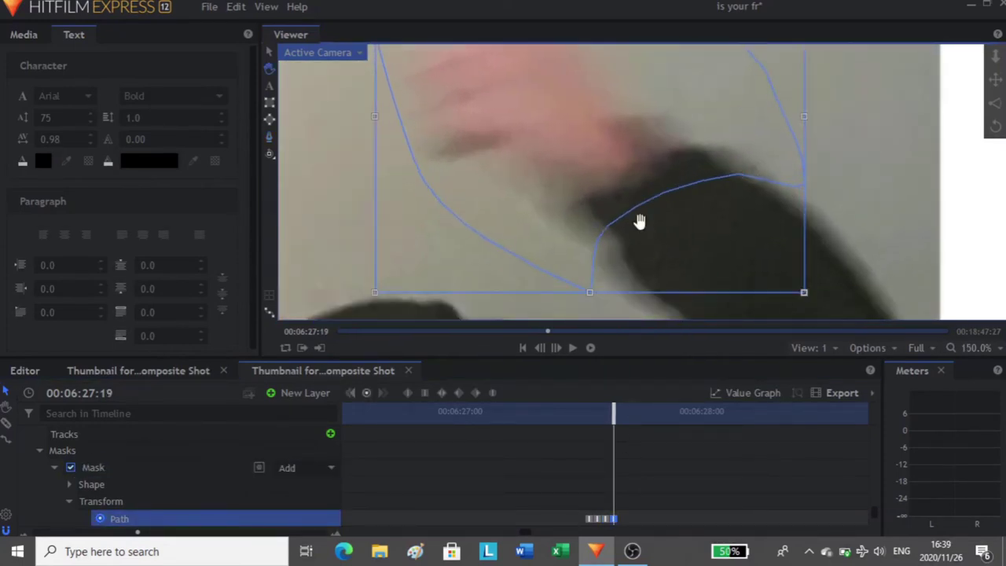
pyautogui.scroll(-6, 674, 194)
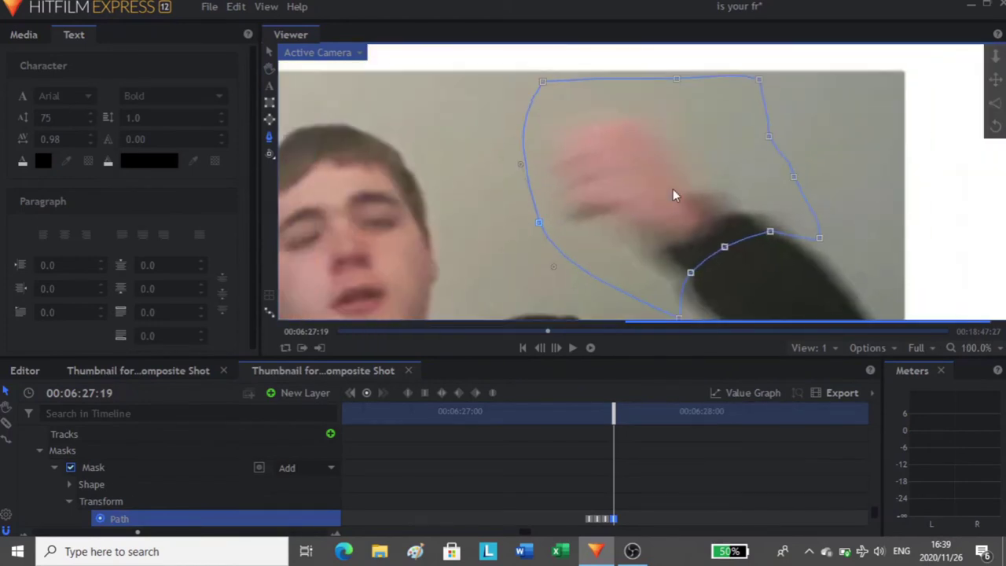
# At 00:06:27:20, shift the whole mask with the hand and move its two face-side points slightly outward.
pyautogui.press('.')
pyautogui.doubleClick(572, 253)
pyautogui.moveTo(564, 261); pyautogui.dragTo(538, 257)
pyautogui.click(620, 227)
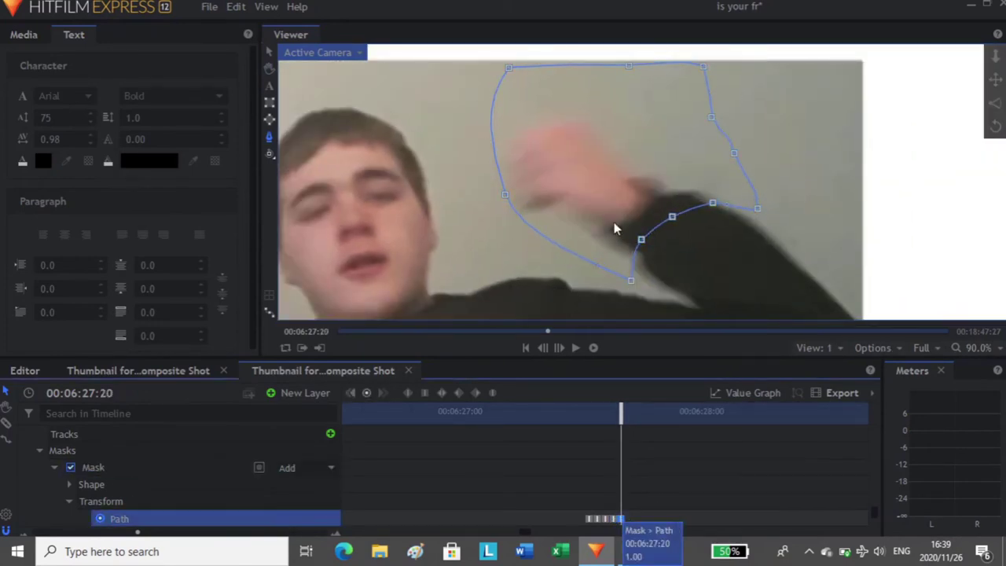
pyautogui.scroll(5, 708, 189)
pyautogui.moveTo(445, 154); pyautogui.dragTo(438, 157)
pyautogui.moveTo(458, 59); pyautogui.dragTo(449, 60)
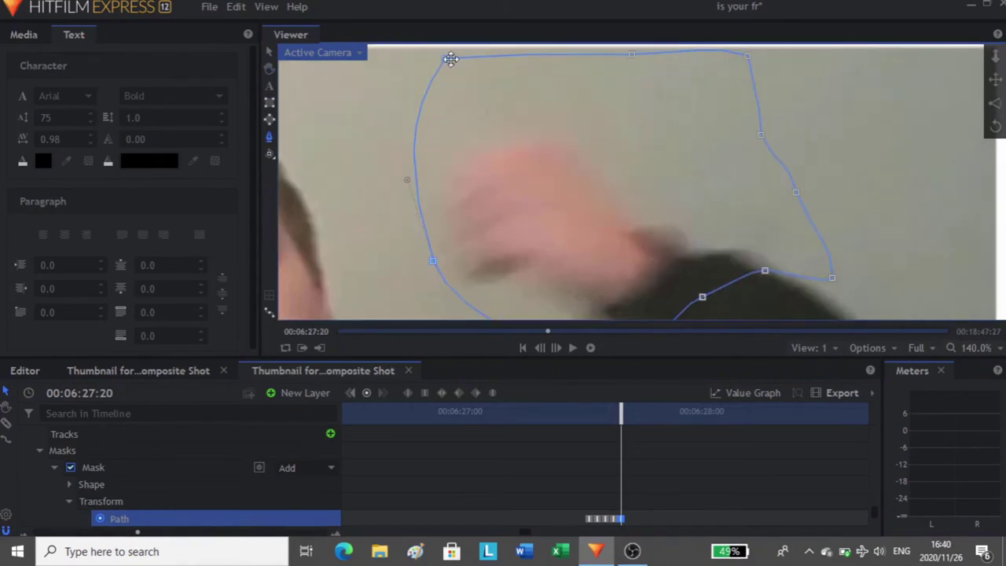
# At 00:06:27:21, shift the whole mask over the hand and fit its lower edge to the top of the black sleeve.
pyautogui.scroll(-9, 652, 200)
pyautogui.press('.')
pyautogui.doubleClick(698, 215)
pyautogui.moveTo(656, 213); pyautogui.dragTo(638, 207)
pyautogui.scroll(10, 644, 203)
pyautogui.click(778, 176)
pyautogui.moveTo(779, 175); pyautogui.dragTo(785, 173)
pyautogui.moveTo(705, 204); pyautogui.dragTo(714, 207)
pyautogui.moveTo(661, 243); pyautogui.dragTo(676, 253)
pyautogui.moveTo(634, 297); pyautogui.dragTo(644, 303)
pyautogui.moveTo(846, 183); pyautogui.dragTo(848, 184)
pyautogui.moveTo(647, 304); pyautogui.dragTo(654, 304)
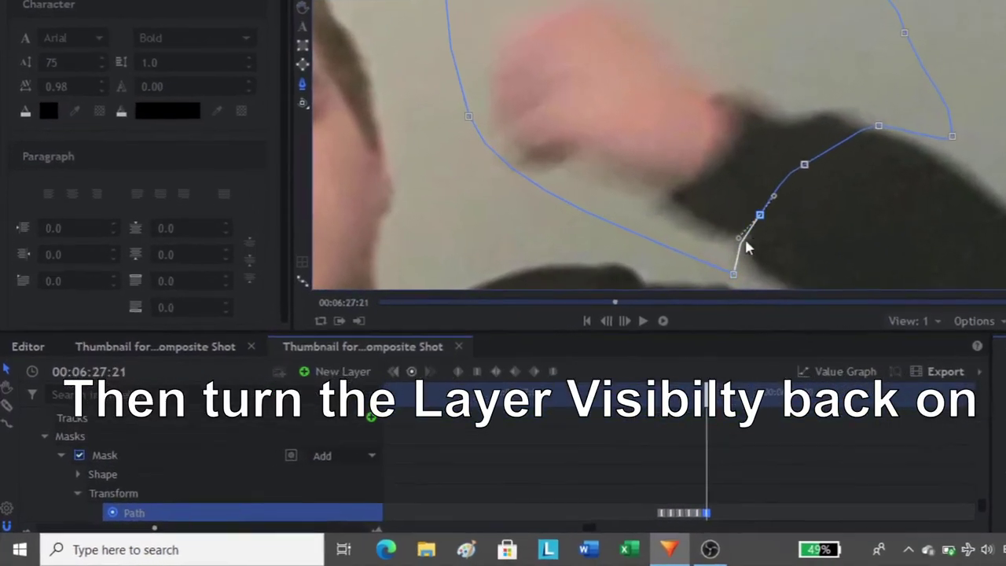
# Make the frozen duplicate layer visible again and select its mask's Path keyframe at 00:06:27:21.
pyautogui.click(630, 516)
pyautogui.scroll(2, 189, 496)
pyautogui.click(43, 482)
pyautogui.scroll(-5, 557, 226)
pyautogui.scroll(-2, 884, 452)
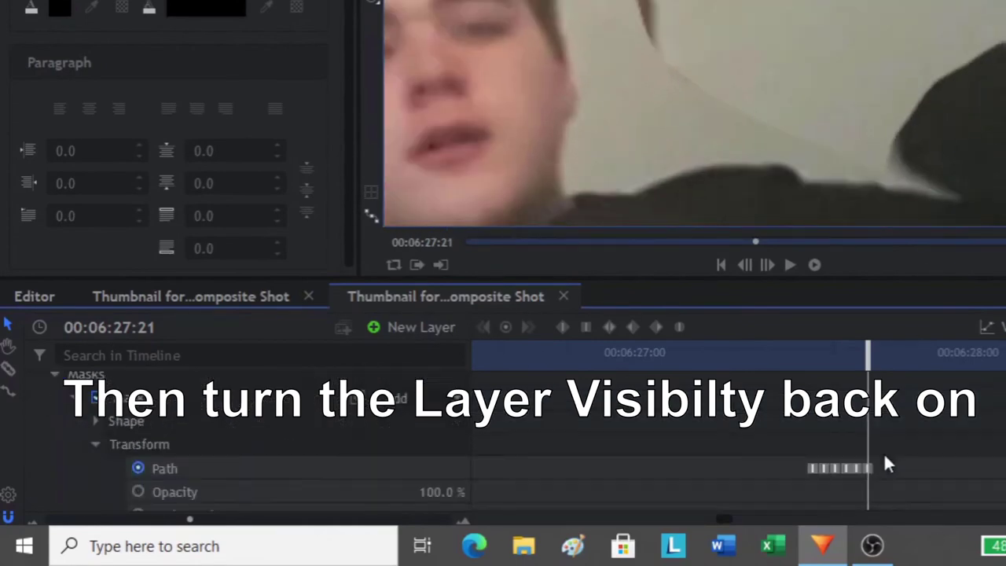
pyautogui.click(870, 467)
pyautogui.scroll(2, 950, 72)
pyautogui.click(950, 64)
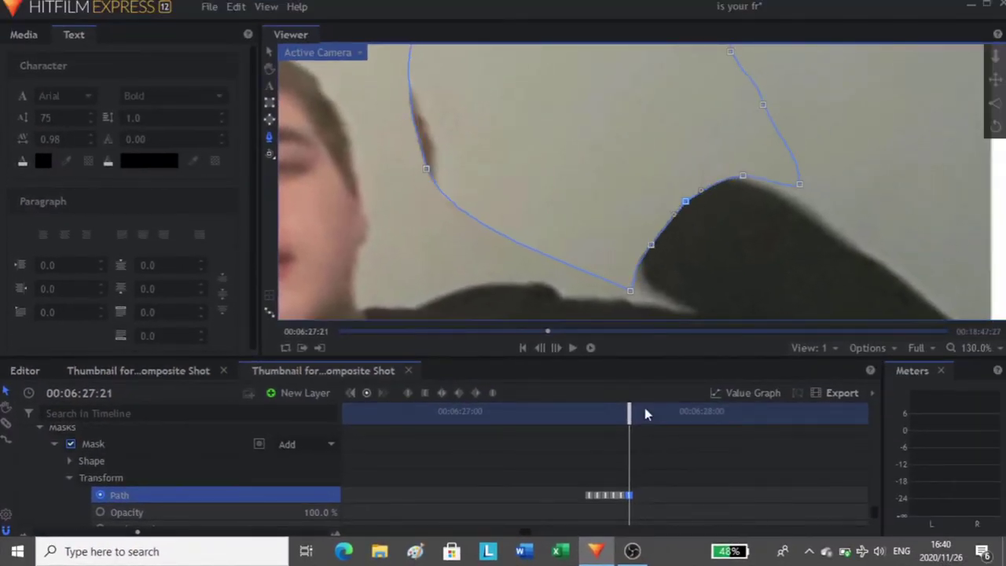
pyautogui.click(653, 481)
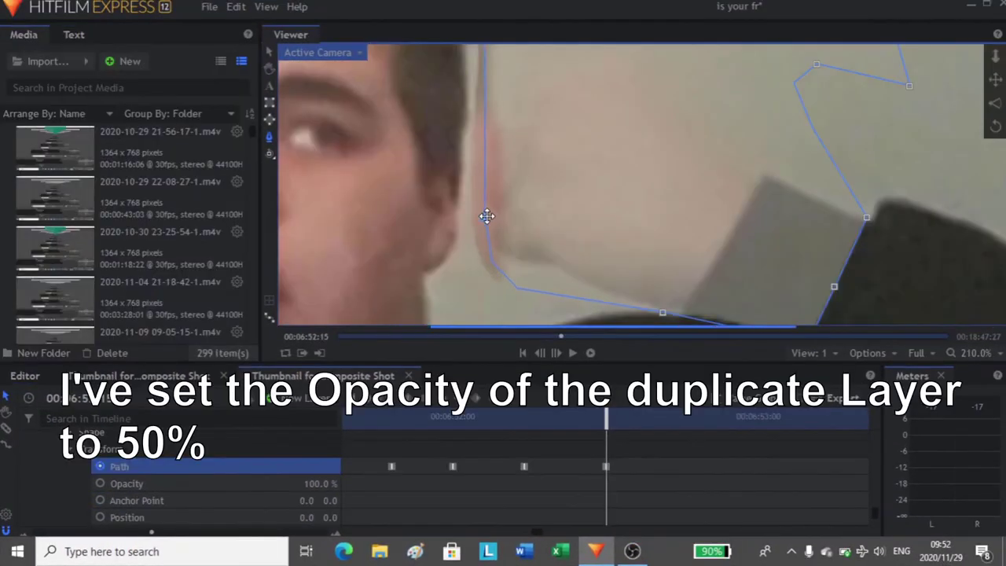
# At 00:06:52:15, adjust the mask point beside the ear and move the three sleeve-edge points to fit the dark sleeve.
pyautogui.moveTo(487, 216); pyautogui.dragTo(483, 210)
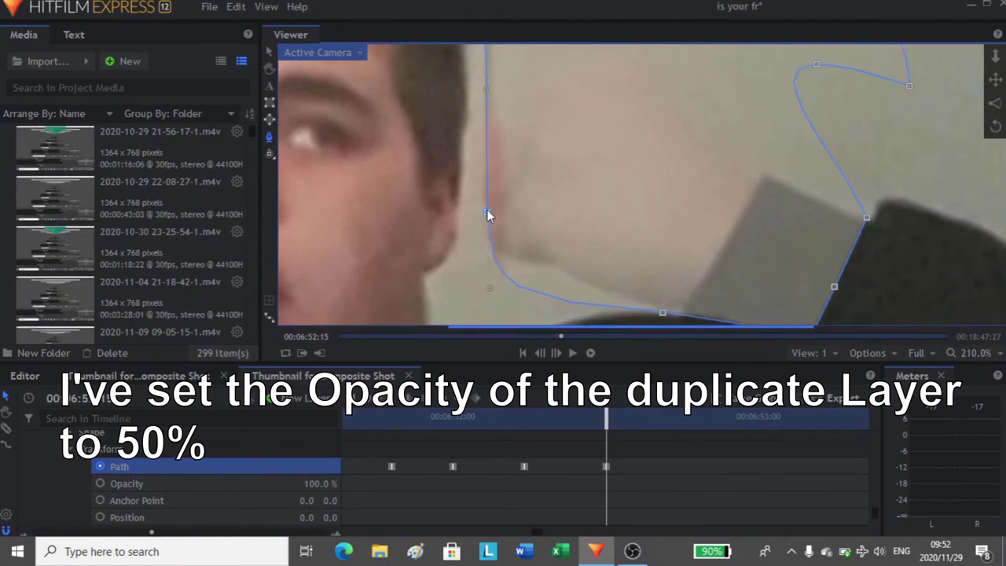
pyautogui.moveTo(754, 259); pyautogui.dragTo(676, 191)
pyautogui.scroll(2, 679, 192)
pyautogui.moveTo(811, 149); pyautogui.dragTo(751, 123)
pyautogui.moveTo(794, 85); pyautogui.dragTo(774, 94)
pyautogui.moveTo(723, 262); pyautogui.dragTo(728, 258)
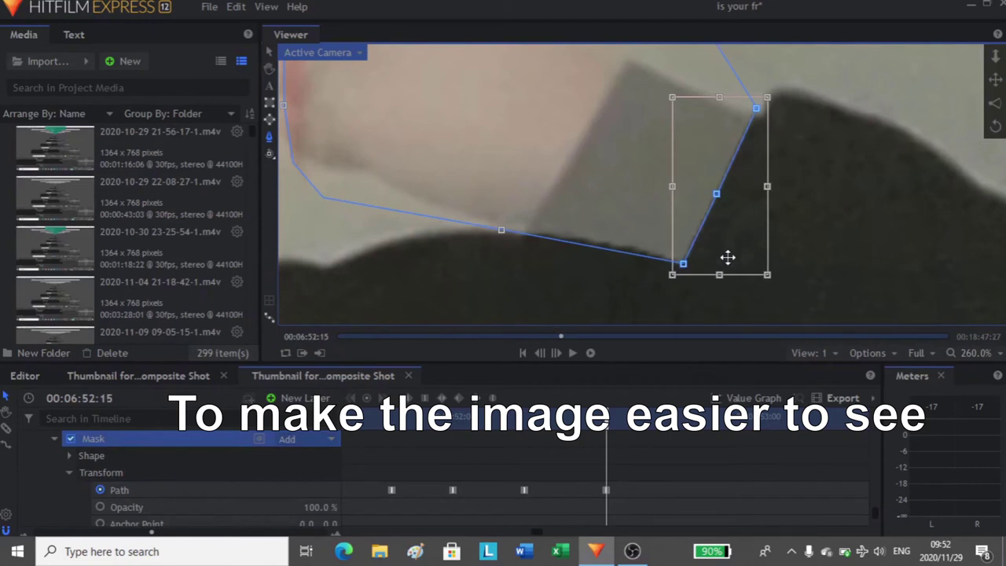
# At 00:06:52:18, move the mask's sleeve-edge points together to follow the black sleeve.
pyautogui.click(656, 442)
pyautogui.press('.')
pyautogui.press('.')
pyautogui.press('.')
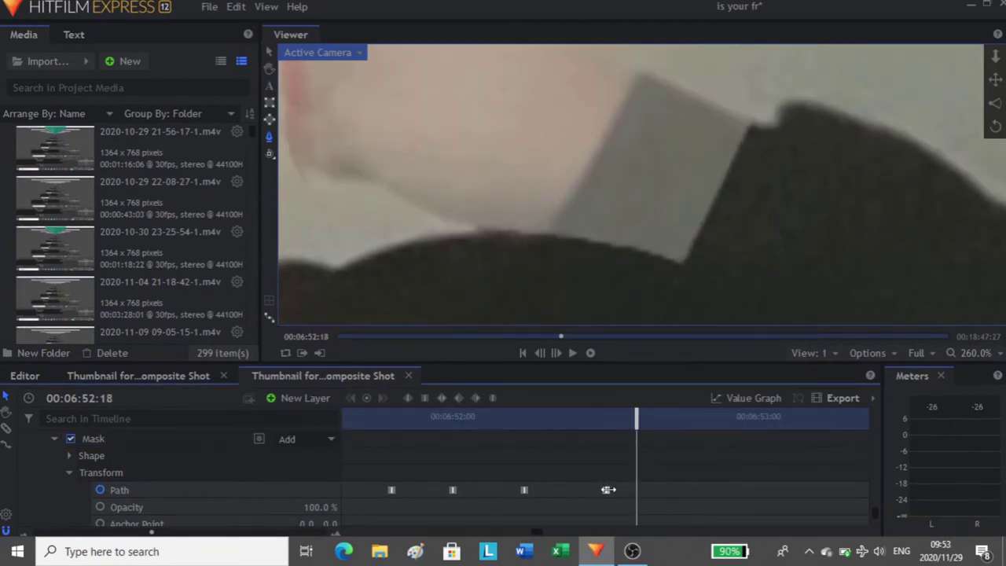
pyautogui.click(181, 439)
pyautogui.moveTo(825, 65); pyautogui.dragTo(649, 296)
pyautogui.moveTo(738, 258); pyautogui.dragTo(747, 264)
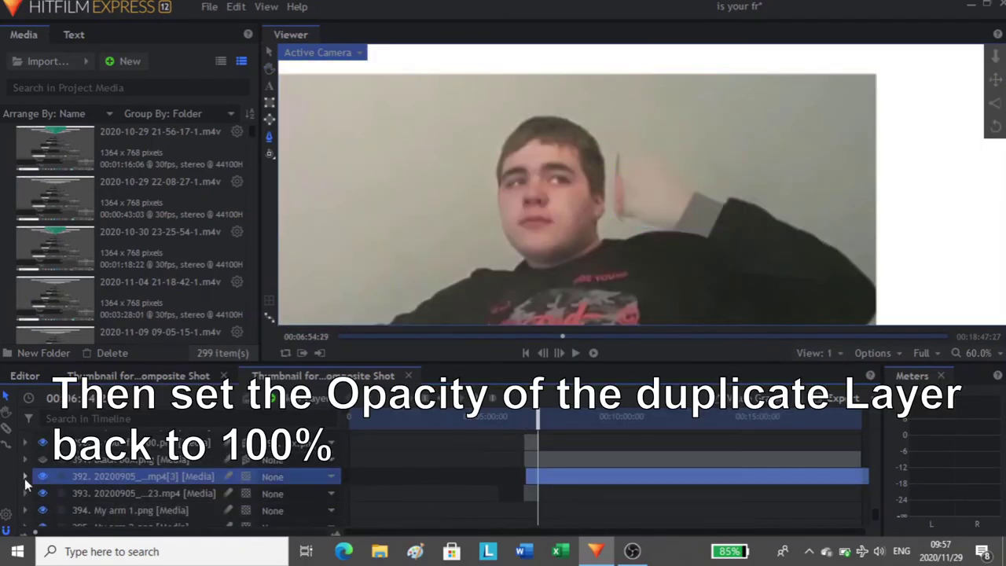
# Set the opacity of duplicate video layer 392 back to 100% in its Transform properties.
pyautogui.click(24, 477)
pyautogui.click(40, 467)
pyautogui.scroll(-2, 168, 472)
pyautogui.scroll(1, 185, 486)
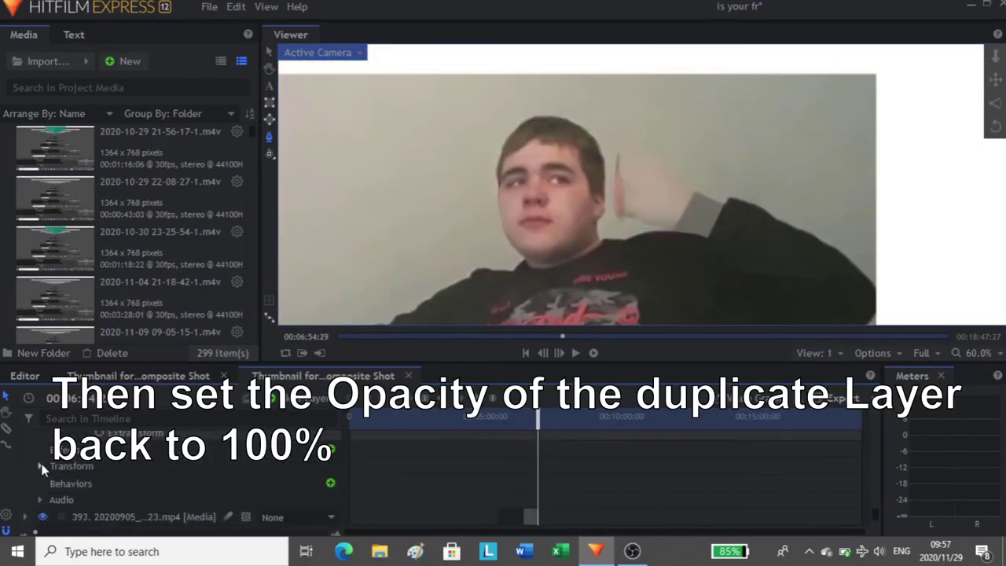
pyautogui.click(40, 466)
pyautogui.moveTo(271, 482); pyautogui.dragTo(297, 484)
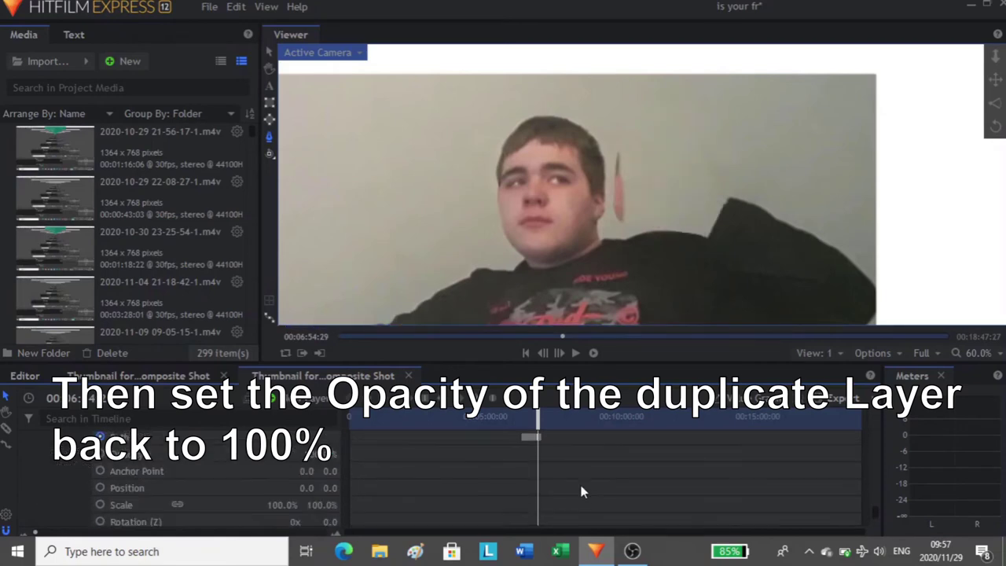
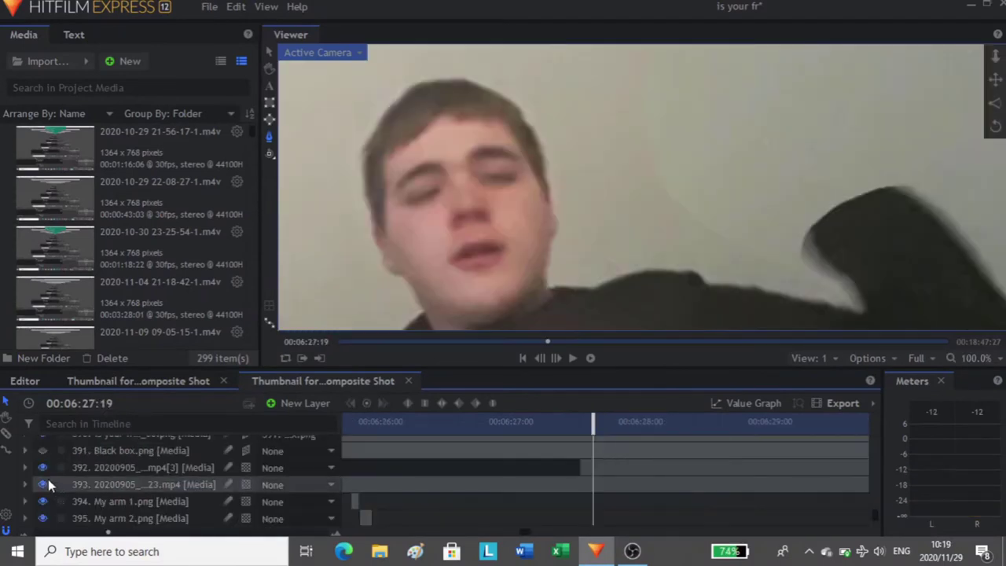
# Hide the frozen duplicate layer 392 and duplicate the original video layer at 00:06:27:18.
pyautogui.click(43, 467)
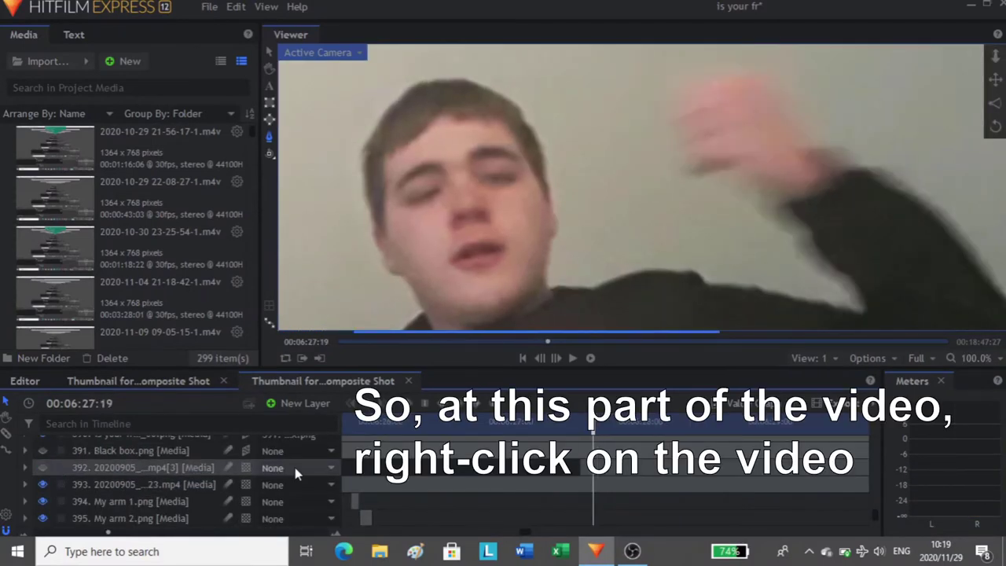
pyautogui.rightClick(138, 485)
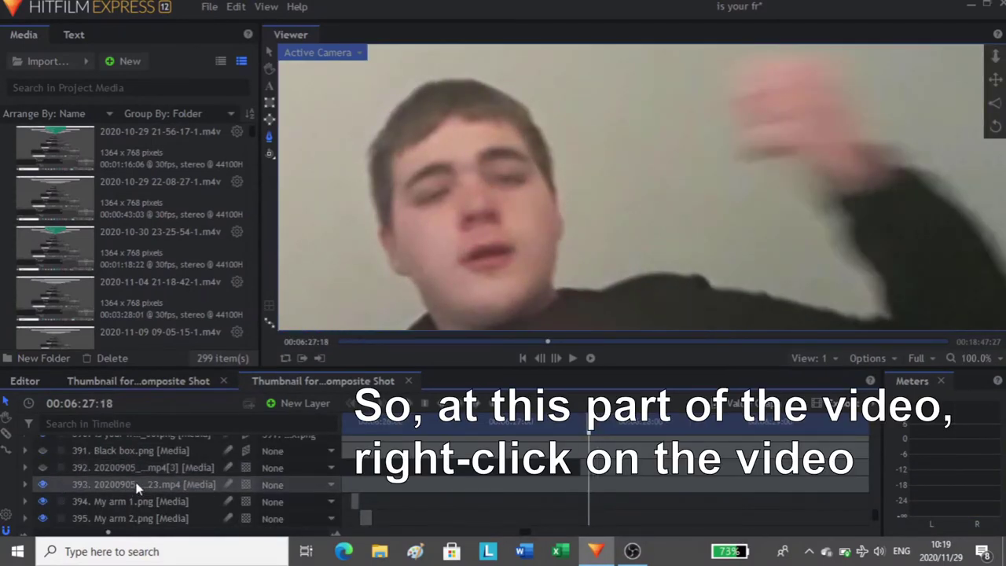
pyautogui.click(232, 261)
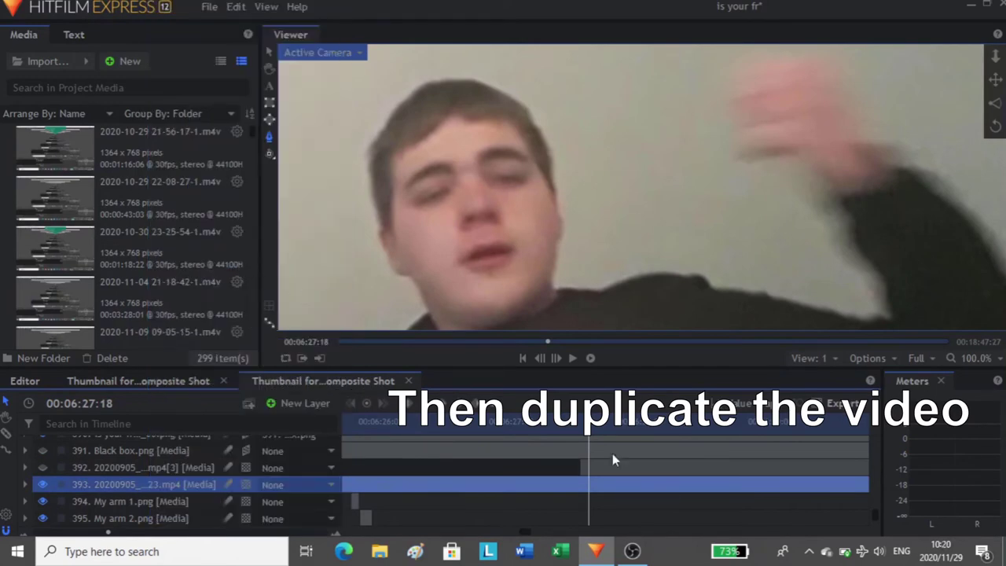
# Slice the new duplicate layer at 00:06:27:18 and delete the part before the cut.
pyautogui.press('c')
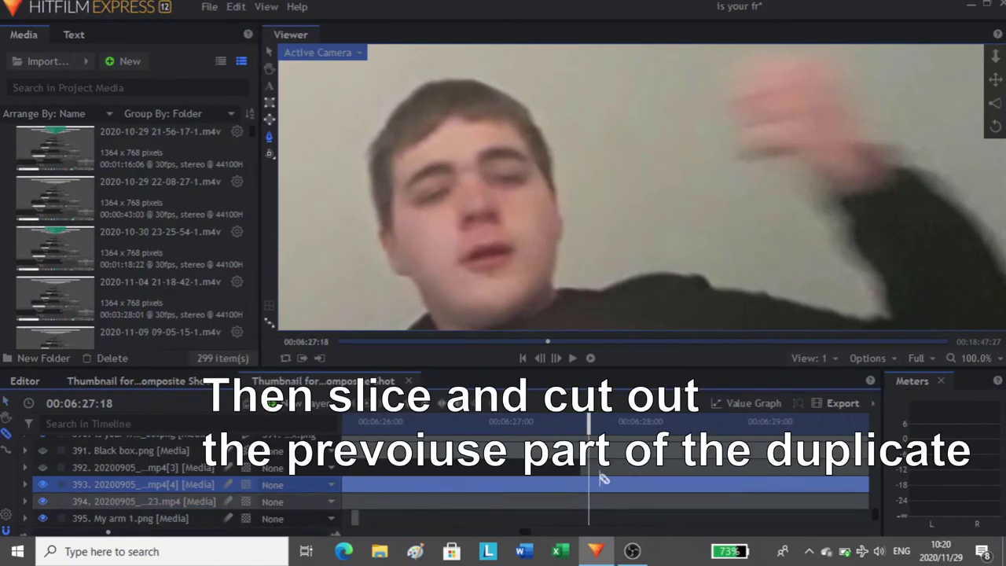
pyautogui.click(594, 485)
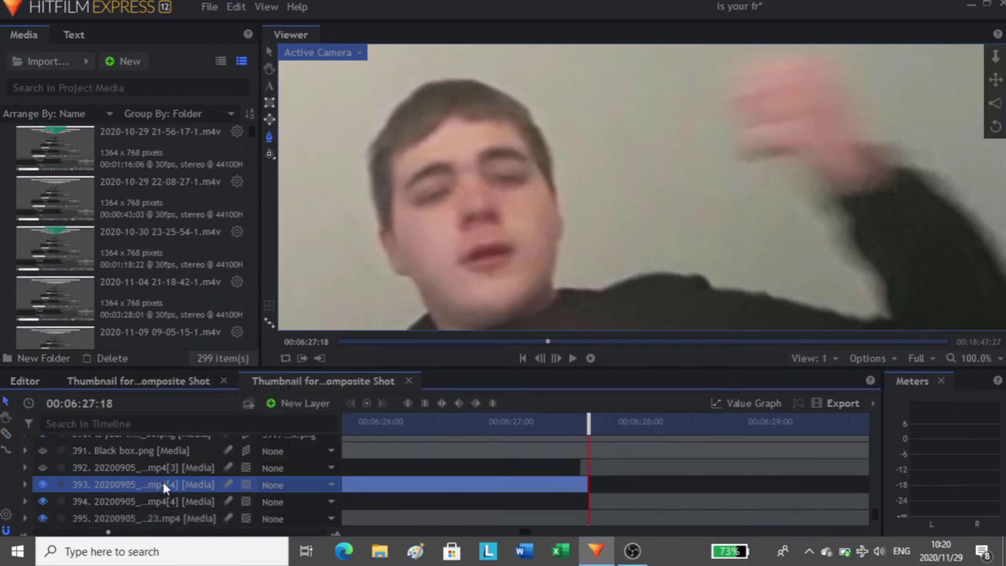
pyautogui.press('Delete')
# Set the speed of the remaining duplicate clip to 0.01% to freeze it.
pyautogui.click(638, 476)
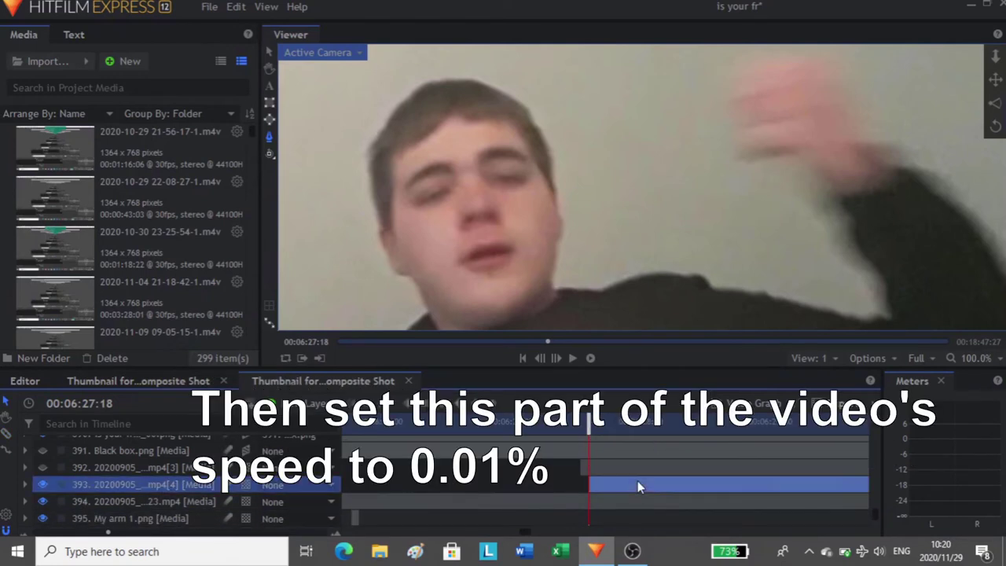
pyautogui.rightClick(637, 480)
pyautogui.click(750, 118)
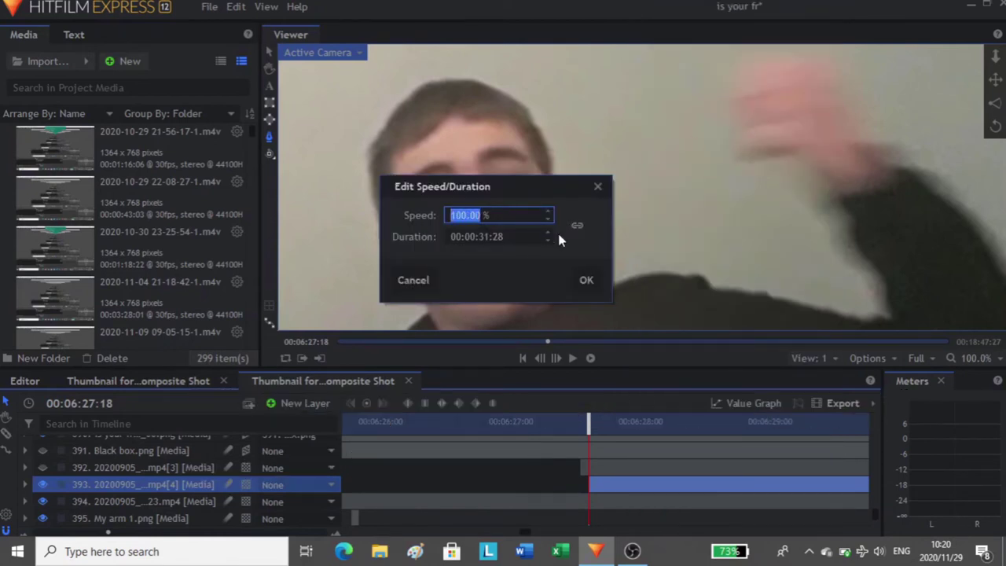
pyautogui.write('0.01')
pyautogui.press('Return')
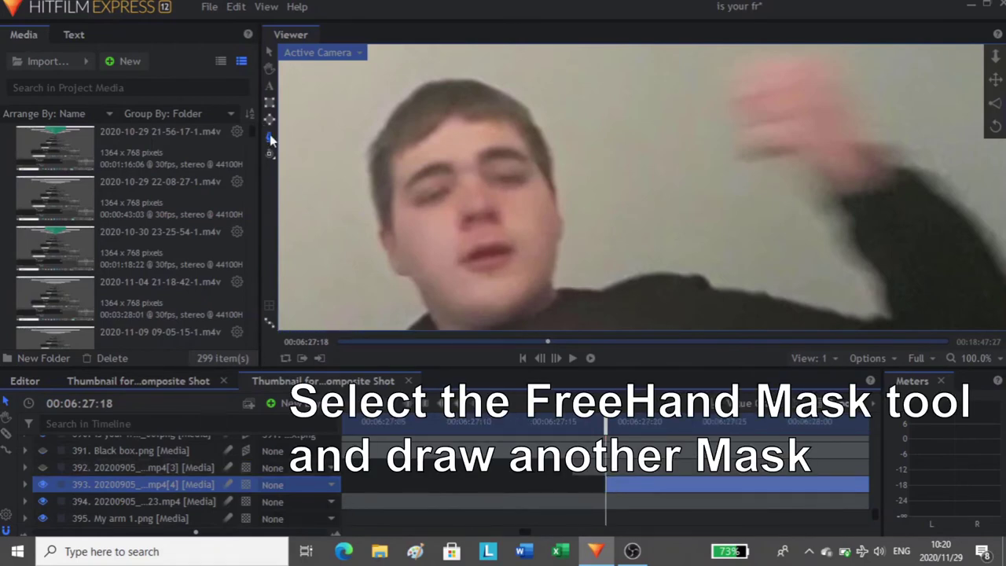
# Delete the existing square mask from the new duplicate layer 393.
pyautogui.click(25, 484)
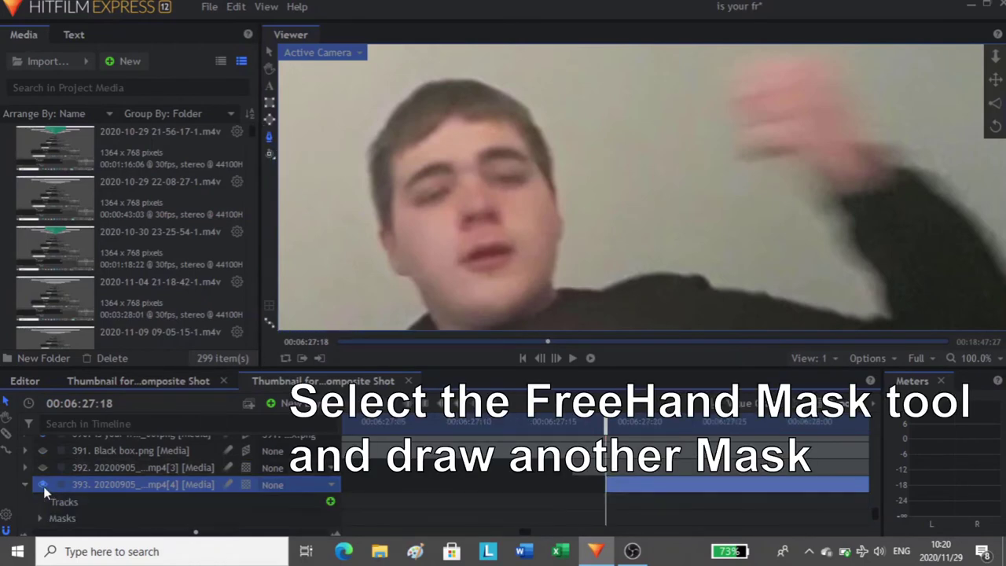
pyautogui.click(63, 517)
pyautogui.scroll(-2, 45, 463)
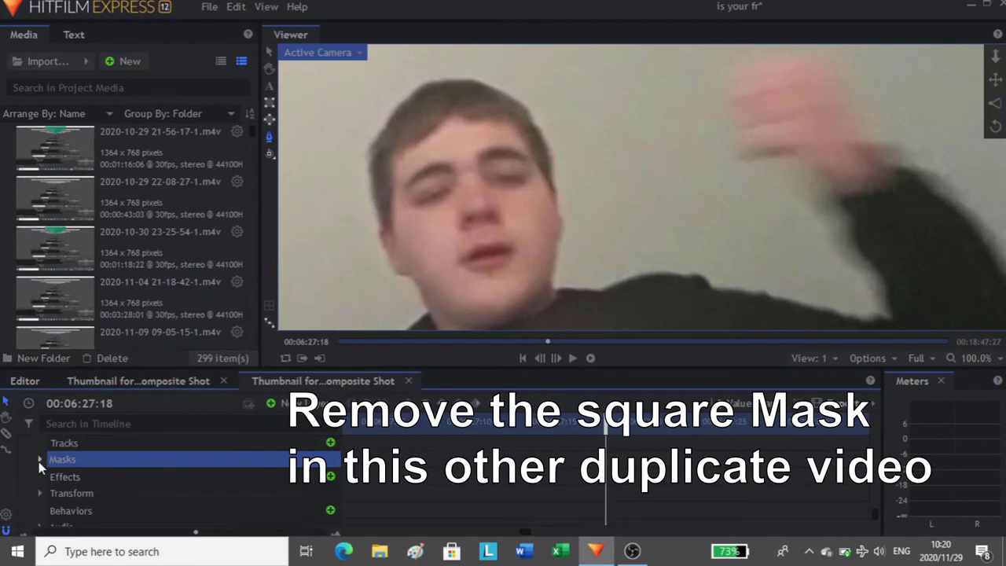
pyautogui.click(38, 461)
pyautogui.click(103, 475)
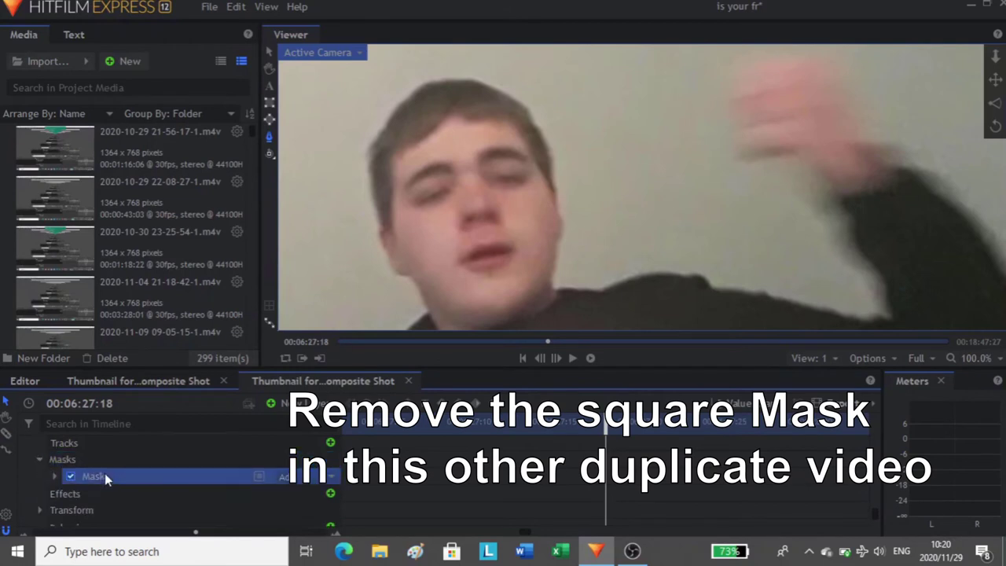
pyautogui.press('Delete')
# Draw a freehand mask on the new duplicate around the blank wall between the man's head and raised hand.
pyautogui.click(168, 462)
pyautogui.click(590, 70)
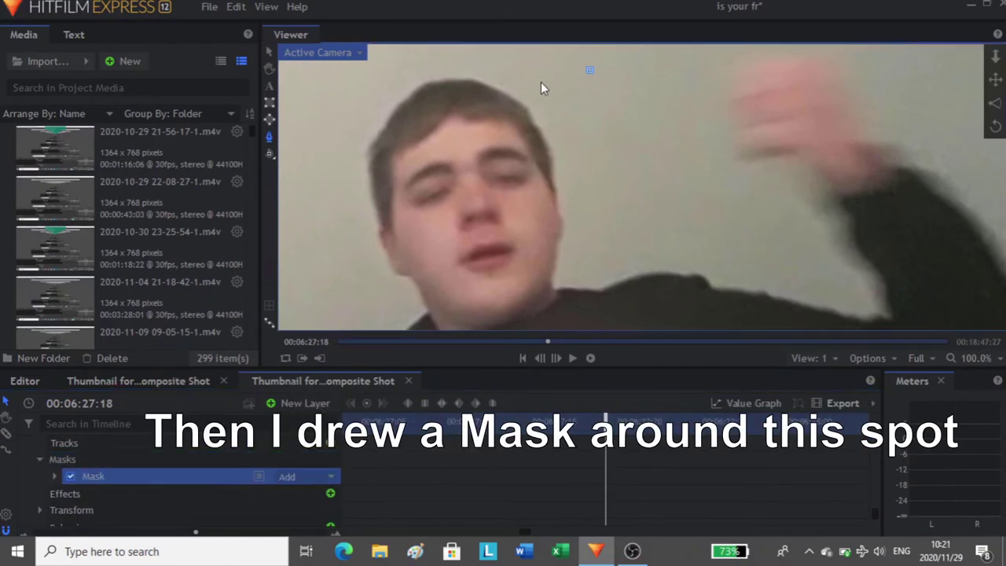
pyautogui.click(560, 142)
pyautogui.click(573, 179)
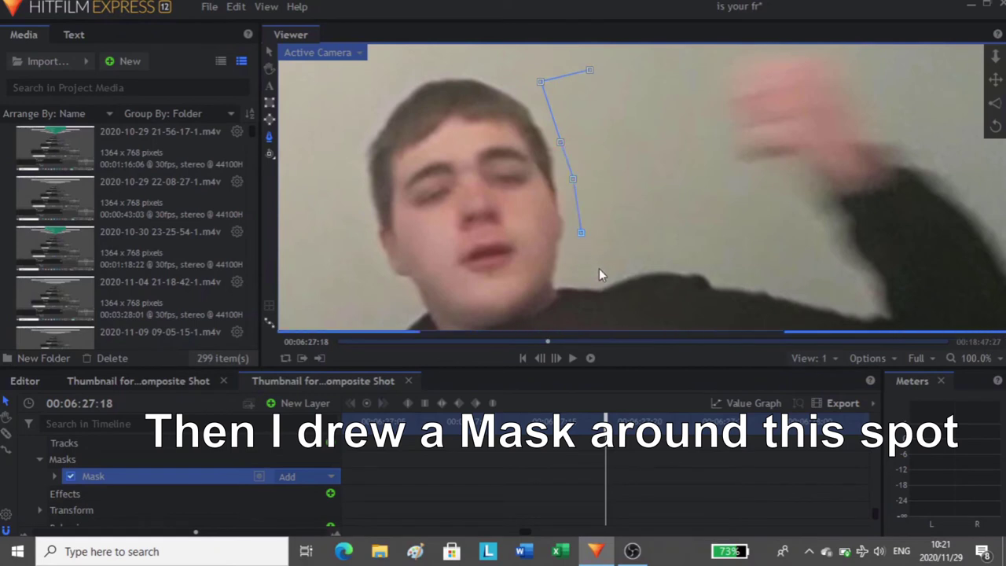
pyautogui.click(677, 252)
pyautogui.click(697, 252)
pyautogui.click(720, 199)
pyautogui.click(685, 157)
pyautogui.click(651, 105)
pyautogui.click(640, 56)
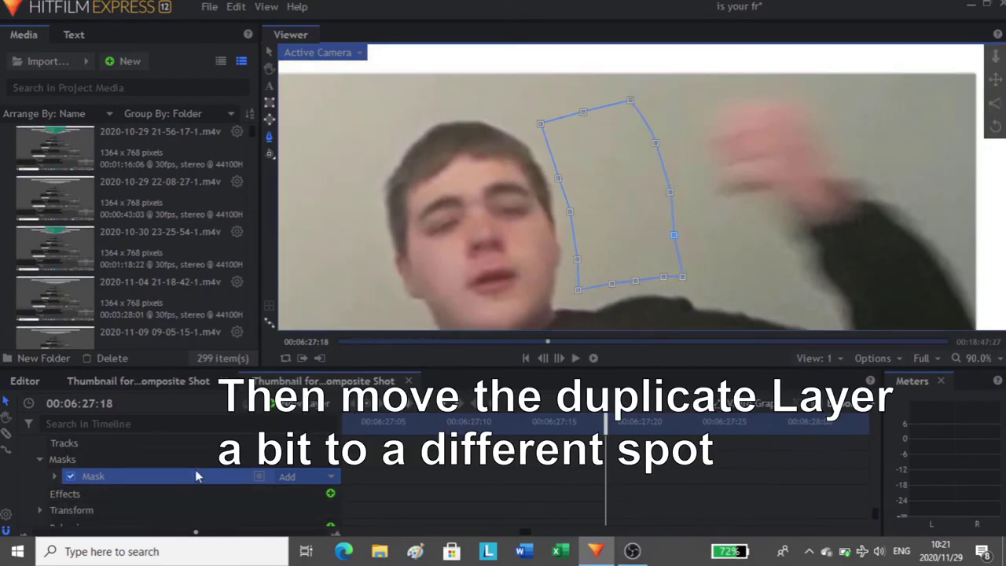
# Move the masked duplicate layer 393 slightly toward the man's face.
pyautogui.scroll(2, 195, 469)
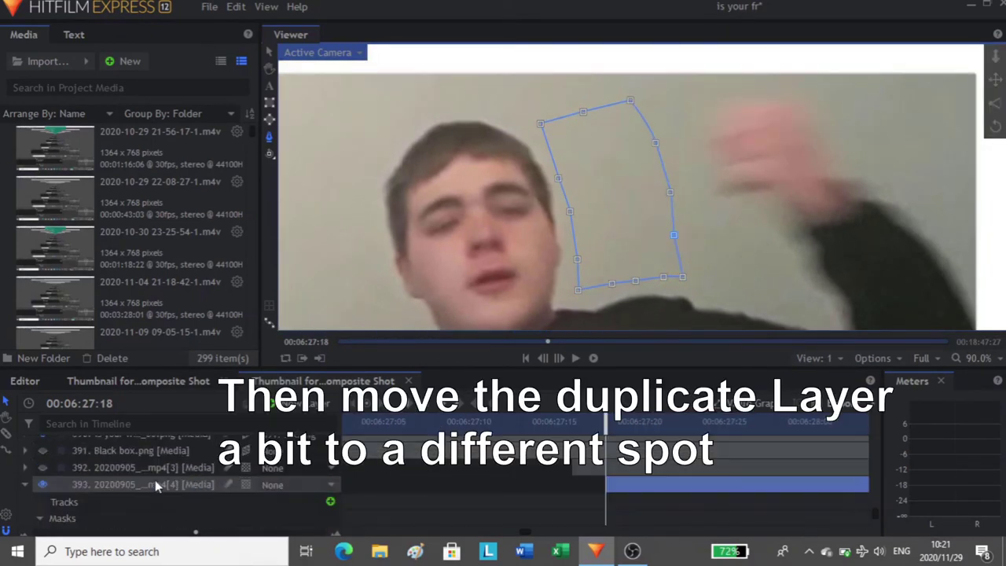
pyautogui.click(156, 484)
pyautogui.click(269, 52)
pyautogui.scroll(-2, 562, 234)
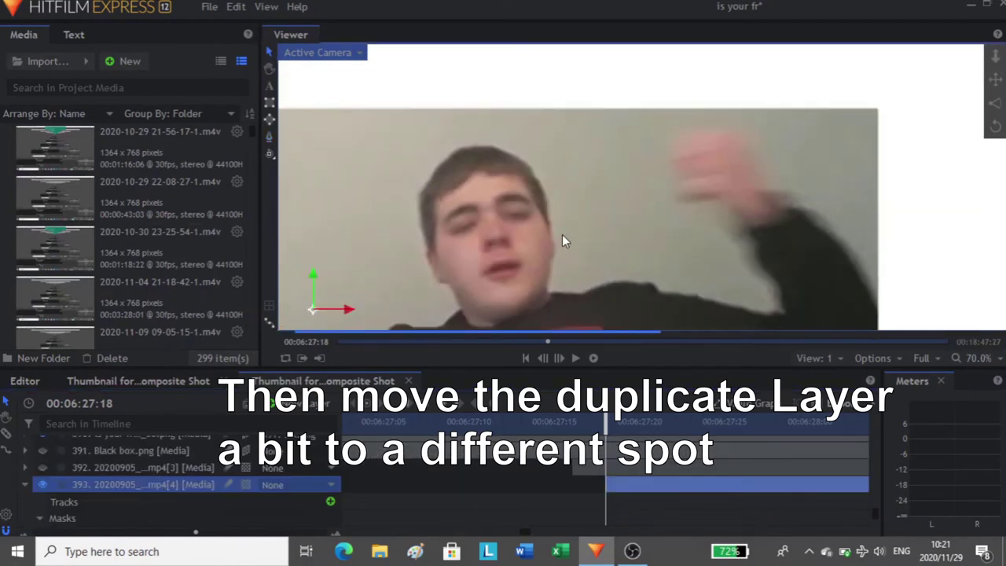
pyautogui.moveTo(346, 284); pyautogui.dragTo(340, 285)
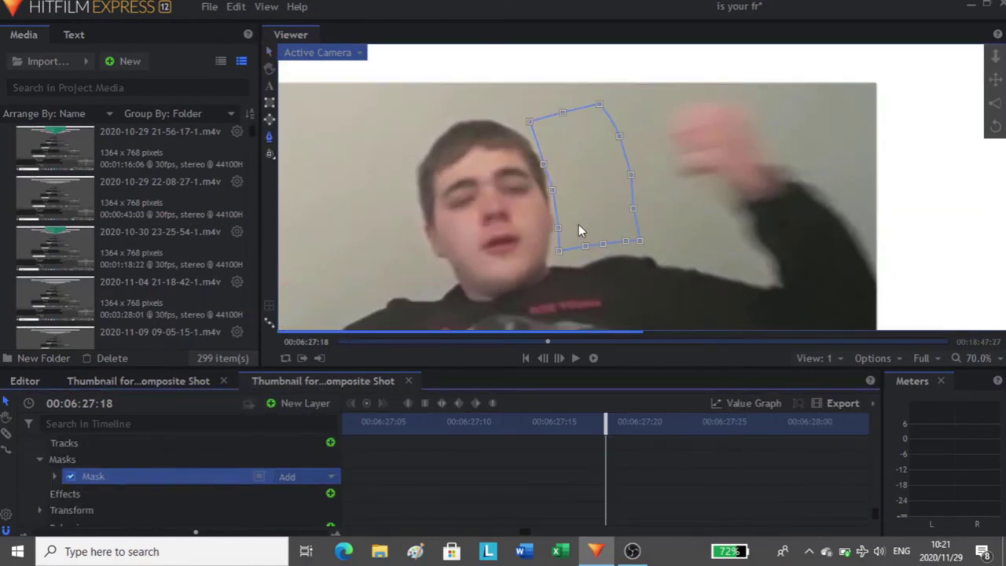
# Move the wall mask's lower and face-side points inward, away from the man's head and shoulder.
pyautogui.scroll(2, 579, 224)
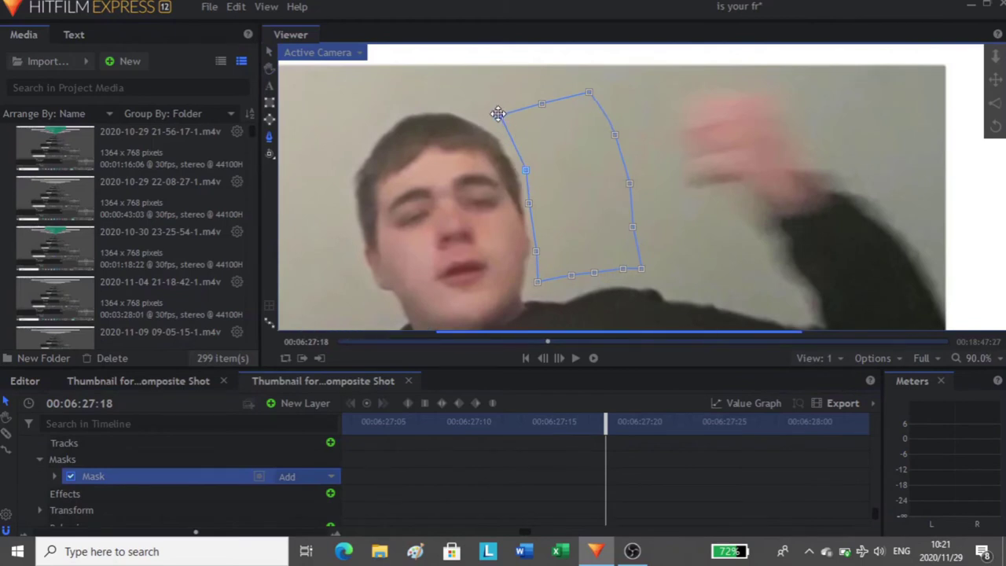
pyautogui.moveTo(623, 269); pyautogui.dragTo(627, 269)
pyautogui.moveTo(595, 273); pyautogui.dragTo(603, 273)
pyautogui.moveTo(572, 276); pyautogui.dragTo(577, 276)
pyautogui.moveTo(538, 281); pyautogui.dragTo(553, 273)
pyautogui.moveTo(536, 252); pyautogui.dragTo(544, 250)
pyautogui.moveTo(529, 203); pyautogui.dragTo(537, 204)
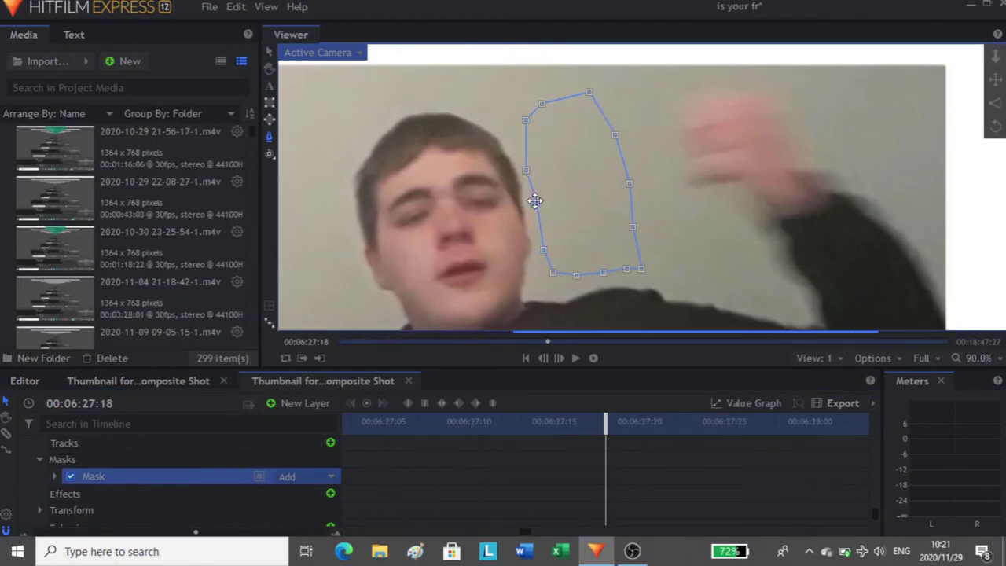
pyautogui.moveTo(526, 170); pyautogui.dragTo(533, 168)
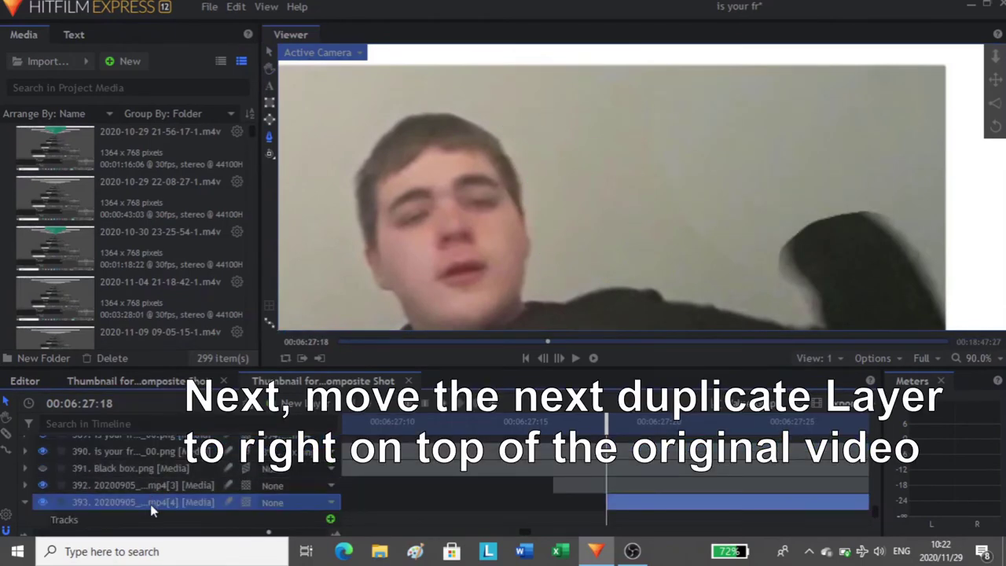
# Move the masked duplicate above the other video duplicate and enable path keyframing for its wall mask at 00:06:27:18.
pyautogui.moveTo(150, 504); pyautogui.dragTo(195, 484)
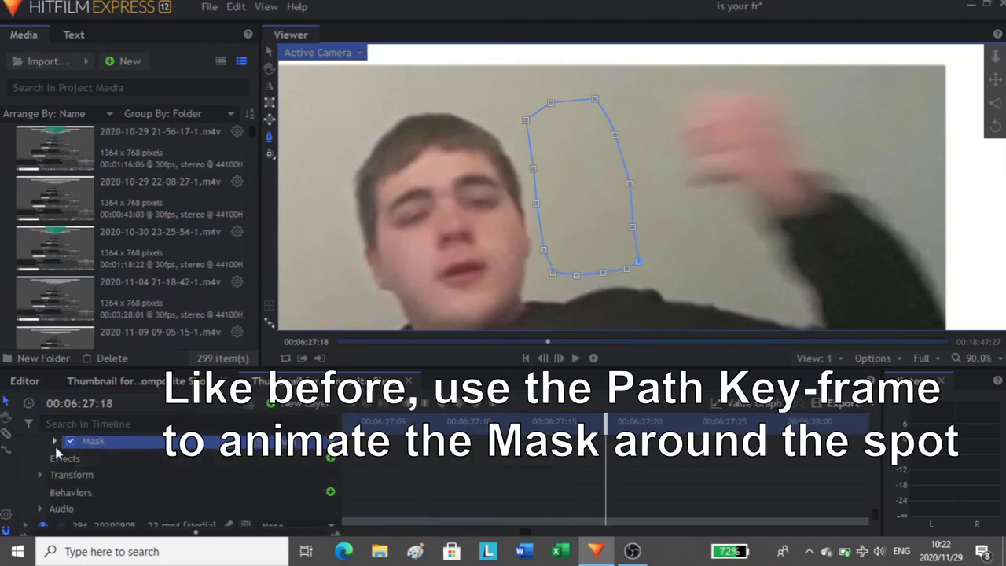
pyautogui.click(55, 442)
pyautogui.click(68, 475)
pyautogui.click(100, 492)
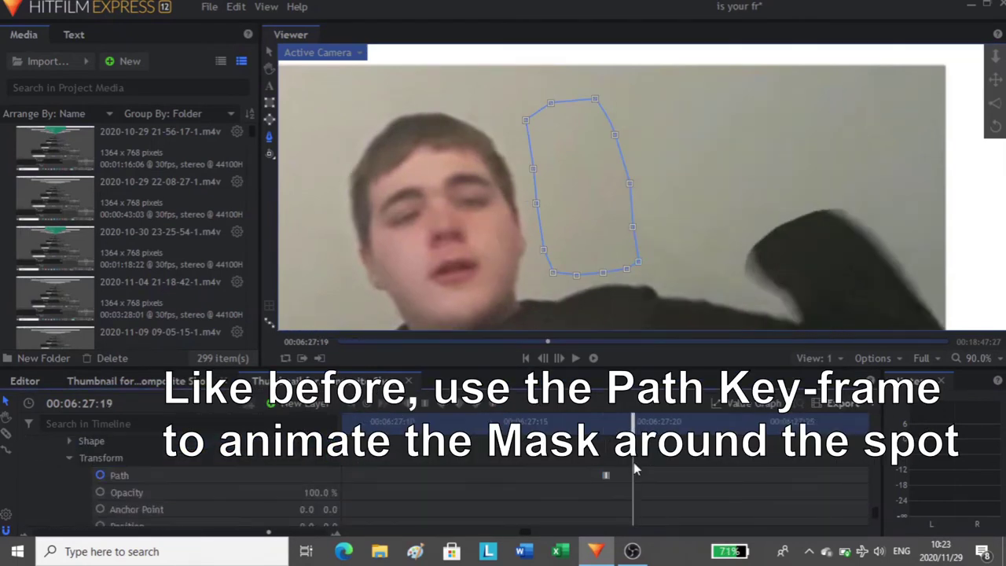
# Keyframe the mask path at 00:06:27:22 by moving its face-side points closer to the man's head.
pyautogui.press('.')
pyautogui.press('.')
pyautogui.press('.')
pyautogui.scroll(5, 647, 285)
pyautogui.moveTo(547, 174); pyautogui.dragTo(530, 175)
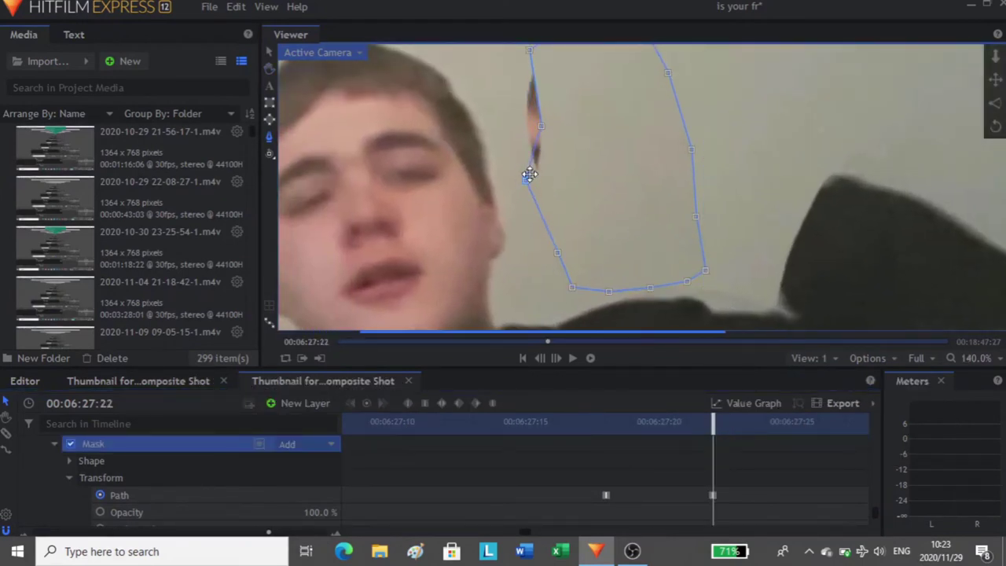
pyautogui.moveTo(541, 125); pyautogui.dragTo(513, 118)
pyautogui.moveTo(558, 253); pyautogui.dragTo(538, 234)
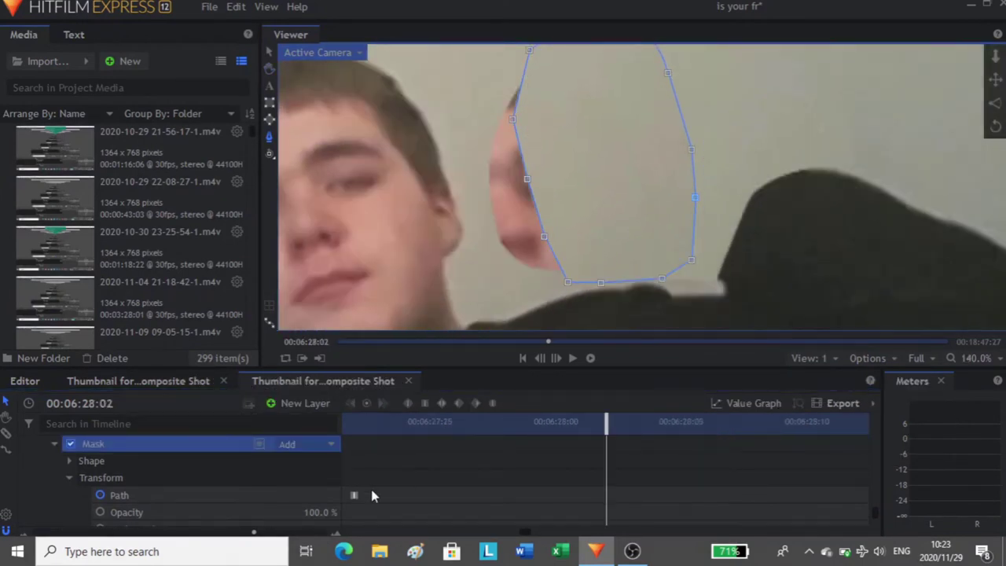
# Select all points of the wall mask and keyframe a shift of the whole path at 00:06:28:02.
pyautogui.click(354, 495)
pyautogui.scroll(-2, 583, 137)
pyautogui.moveTo(708, 54); pyautogui.dragTo(463, 323)
pyautogui.moveTo(558, 257); pyautogui.dragTo(579, 256)
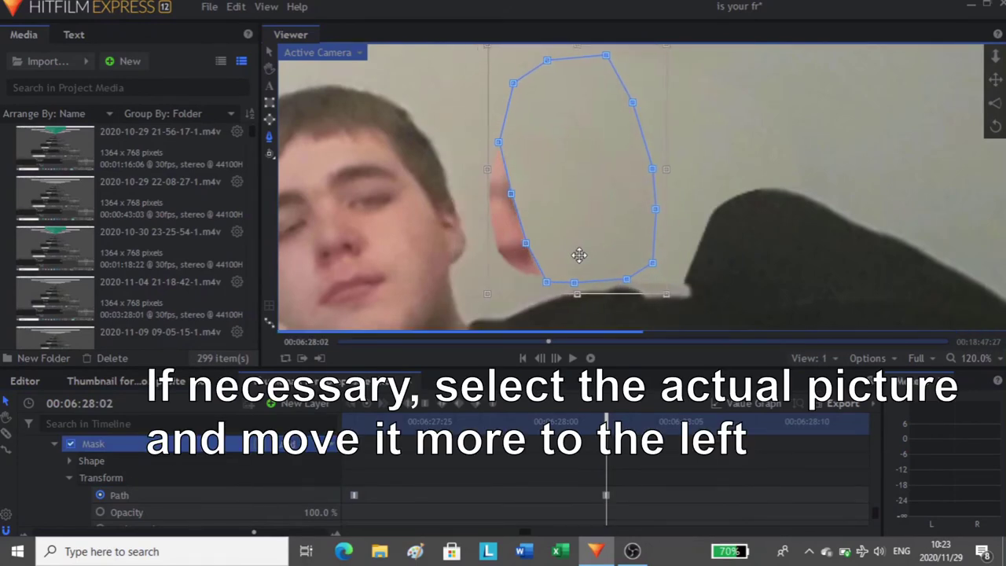
# Select the masked duplicate layer 392 and shift its picture until the stray face fragment is outside the wall patch.
pyautogui.scroll(3, 514, 480)
pyautogui.click(150, 481)
pyautogui.scroll(-3, 427, 168)
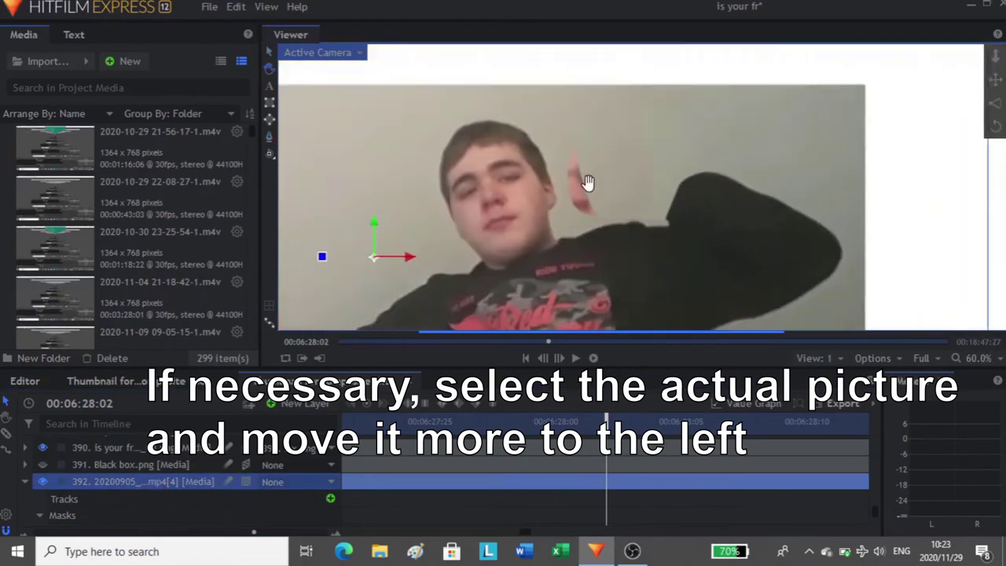
pyautogui.scroll(2, 415, 256)
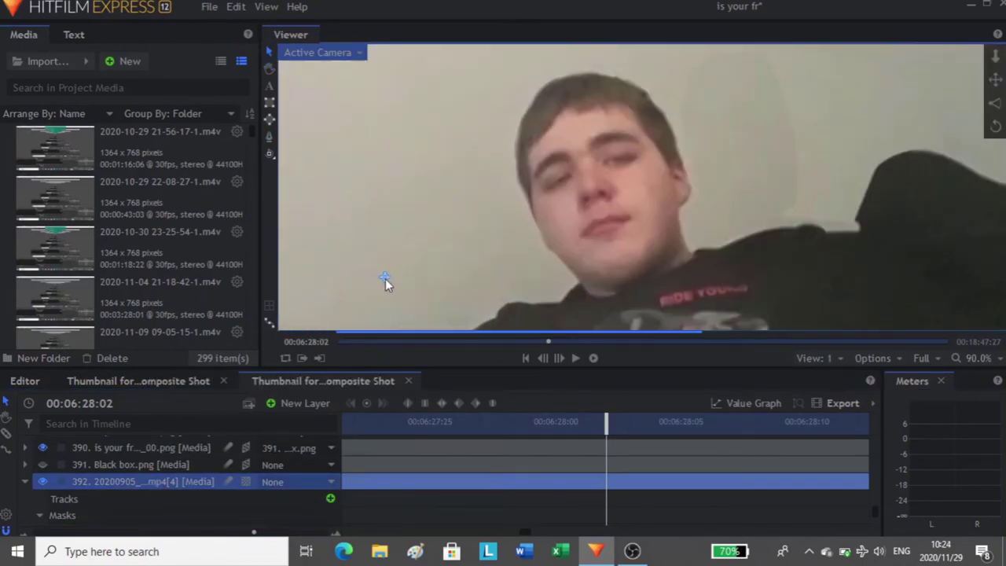
# Keyframe the mask path at 00:06:28:11 by repositioning its lower outer corner and three face-side points.
pyautogui.click(606, 478)
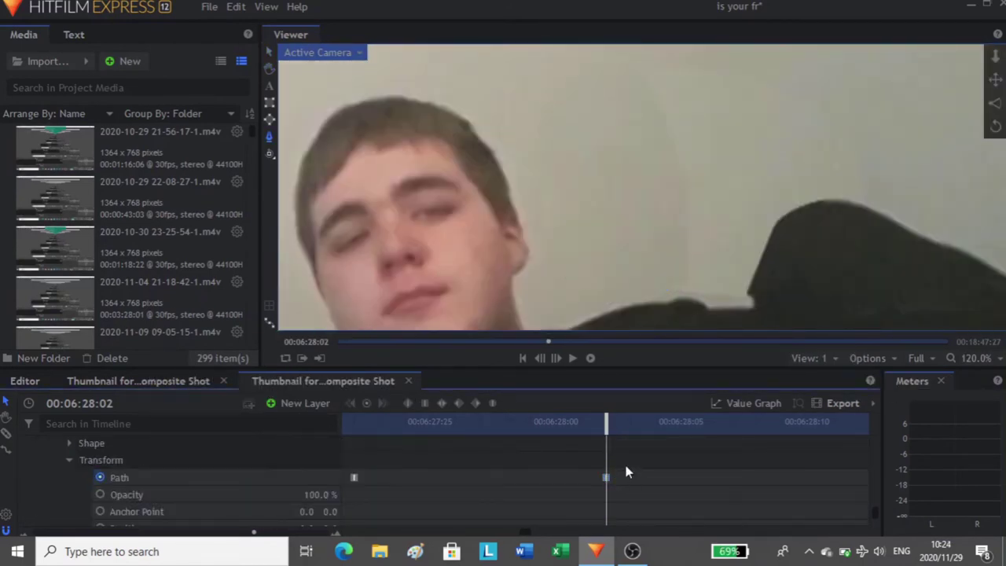
pyautogui.click(833, 423)
pyautogui.click(606, 477)
pyautogui.moveTo(687, 282); pyautogui.dragTo(696, 284)
pyautogui.moveTo(565, 141); pyautogui.dragTo(510, 294)
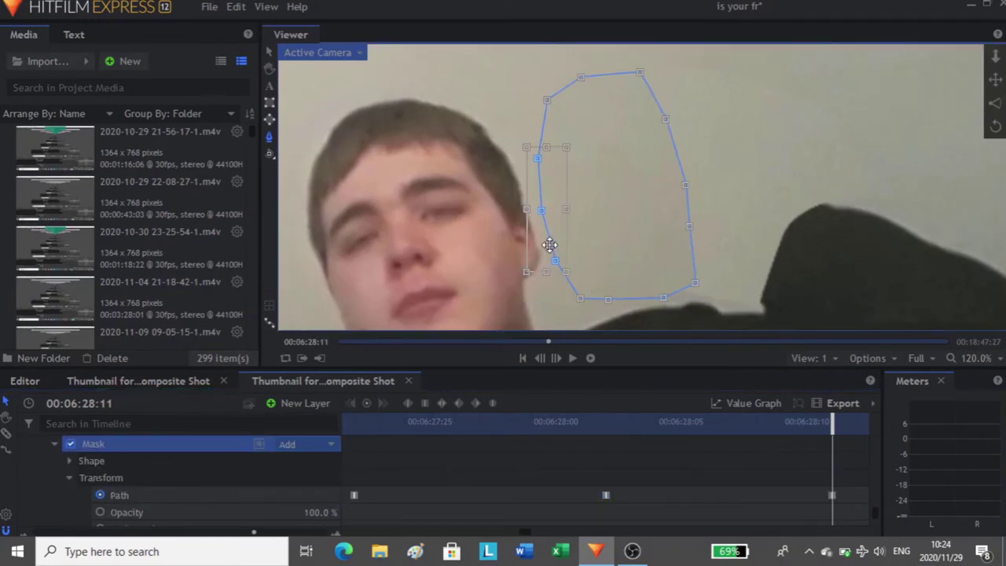
pyautogui.moveTo(550, 245); pyautogui.dragTo(542, 245)
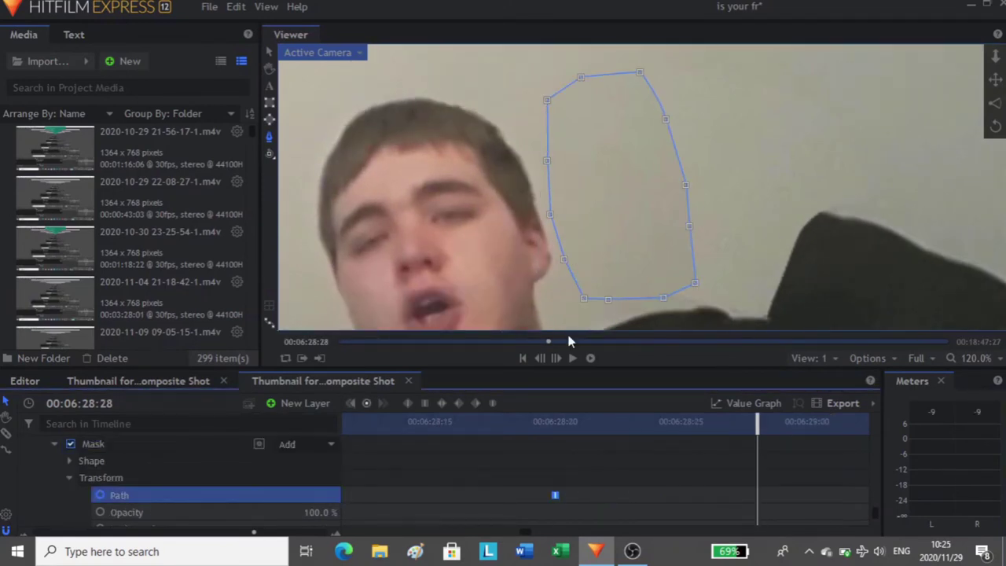
# Keyframe small shifts of the mask's lower face-side points at 00:06:28:28 and 00:06:30:13 to follow the head.
pyautogui.moveTo(564, 260); pyautogui.dragTo(571, 260)
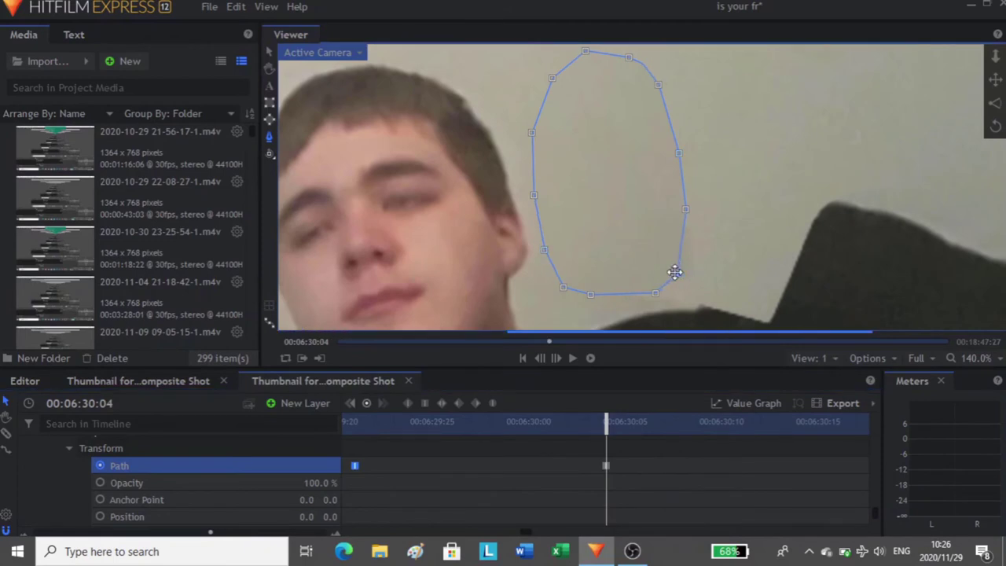
pyautogui.click(668, 203)
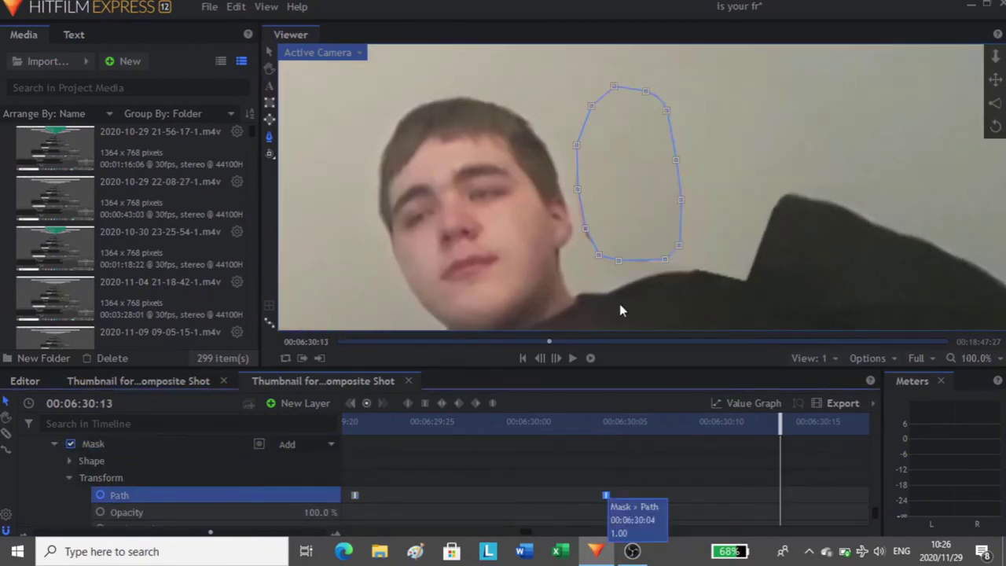
pyautogui.scroll(2, 620, 292)
pyautogui.moveTo(589, 241); pyautogui.dragTo(582, 243)
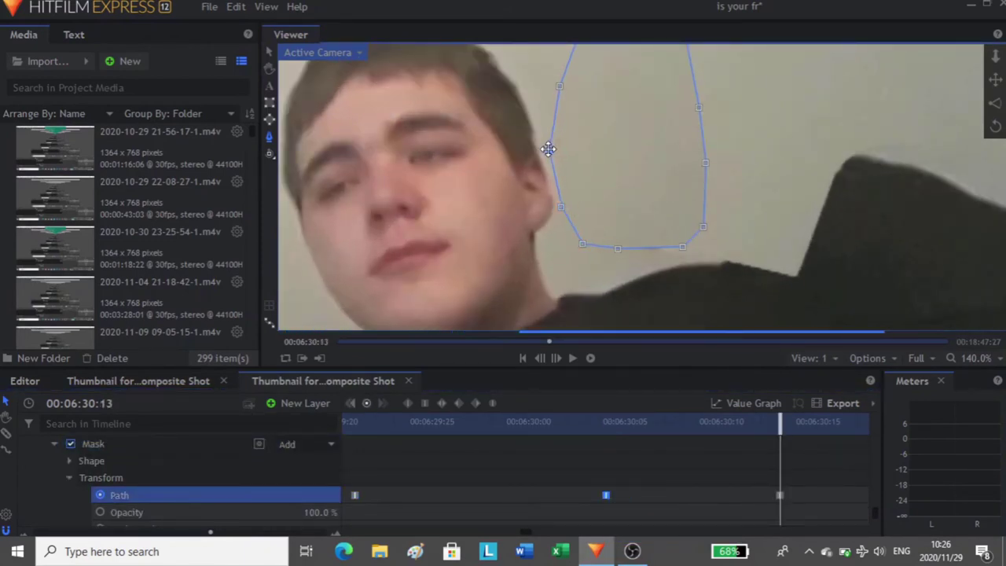
pyautogui.scroll(-3, 627, 220)
# Reshape the upper edge of the wall mask at 00:06:32:05 so that the patch moves slightly against the background.
pyautogui.moveTo(768, 61); pyautogui.dragTo(582, 137)
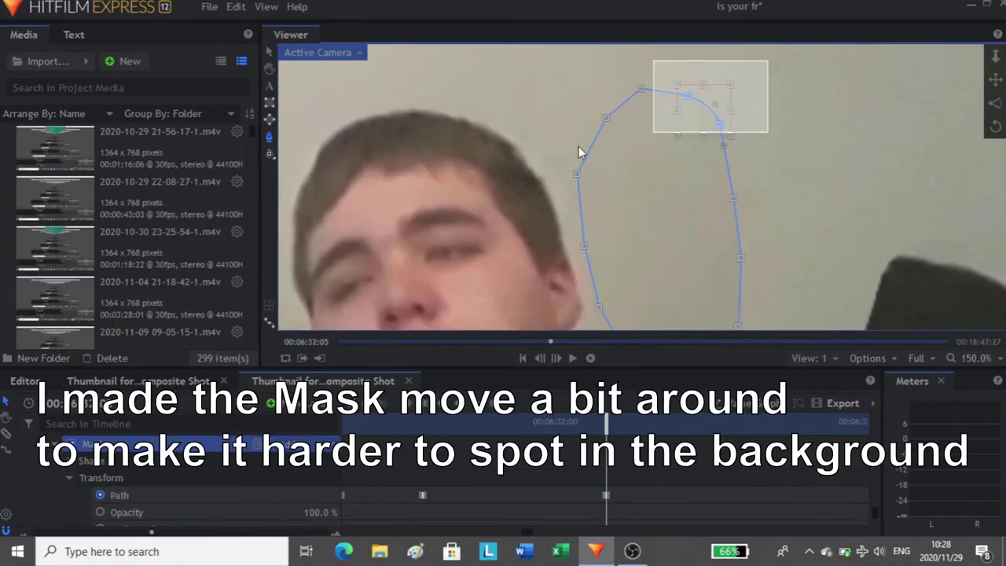
pyautogui.moveTo(641, 118)
pyautogui.mouseDown()
pyautogui.moveTo(646, 146)
pyautogui.moveTo(636, 109)
pyautogui.mouseUp()
pyautogui.click(607, 495)
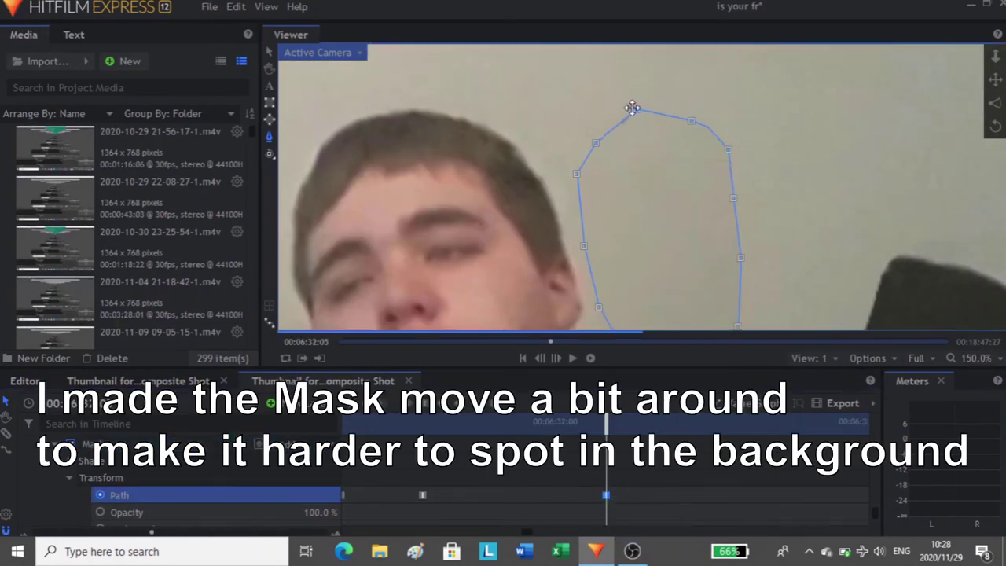
pyautogui.moveTo(596, 143); pyautogui.dragTo(586, 115)
pyautogui.click(673, 465)
pyautogui.scroll(-1, 641, 220)
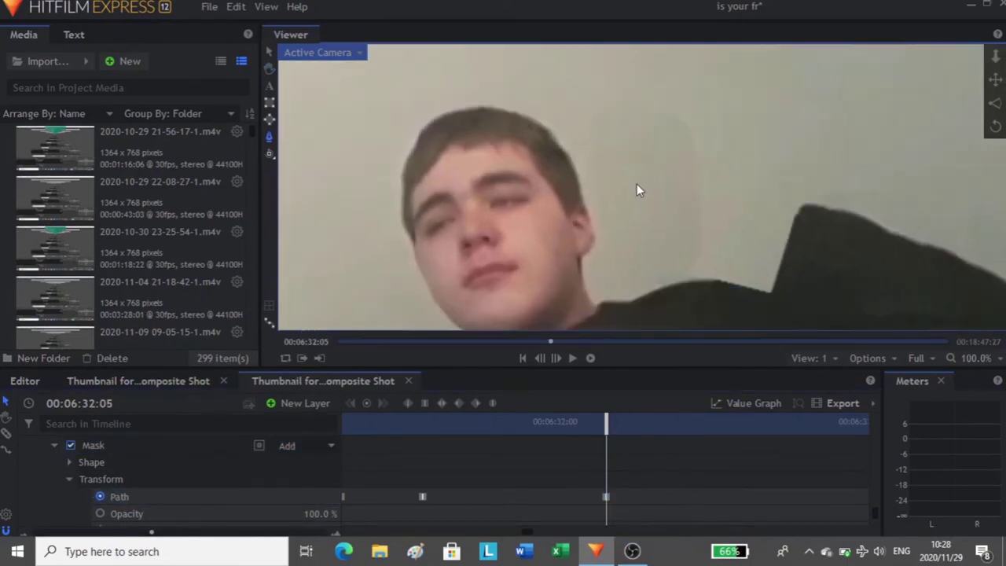
# Keyframe the mask path at 00:06:32:23 by adjusting its lower face-side points beside the man's ear.
pyautogui.press('space')
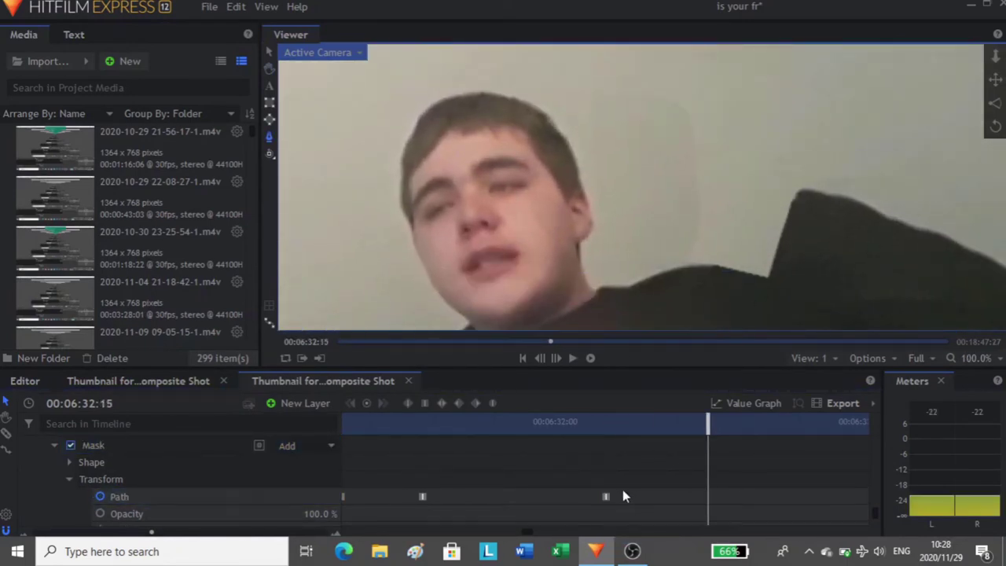
pyautogui.click(606, 496)
pyautogui.scroll(1, 648, 271)
pyautogui.moveTo(636, 284); pyautogui.dragTo(589, 275)
pyautogui.moveTo(578, 232); pyautogui.dragTo(571, 233)
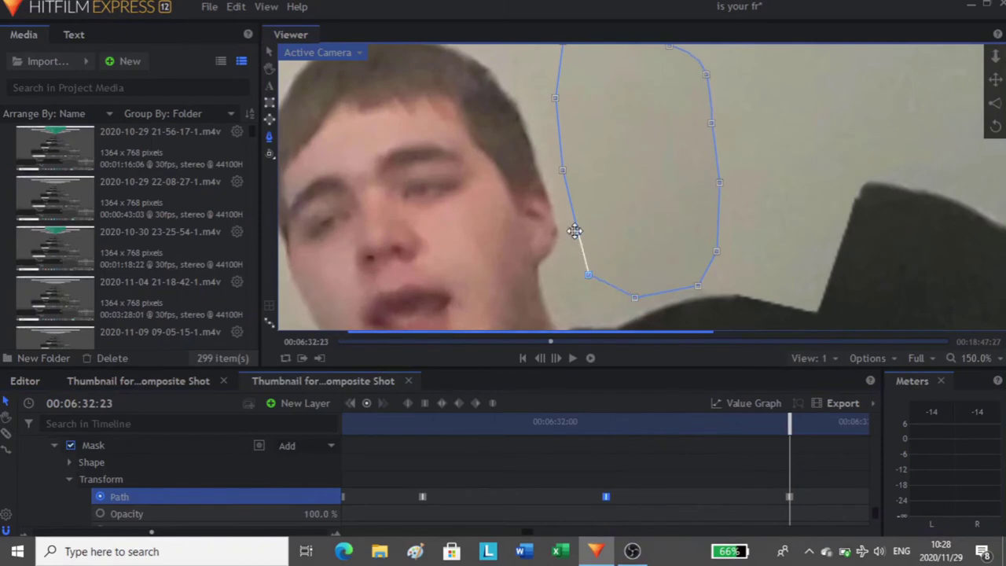
pyautogui.moveTo(563, 170); pyautogui.dragTo(564, 168)
# Play ahead in short stretches and pull the mask's lower face-side points away from the man's face.
pyautogui.press('space')
pyautogui.press('space')
pyautogui.moveTo(571, 233); pyautogui.dragTo(583, 233)
pyautogui.press('space')
pyautogui.press('space')
pyautogui.moveTo(589, 275); pyautogui.dragTo(597, 274)
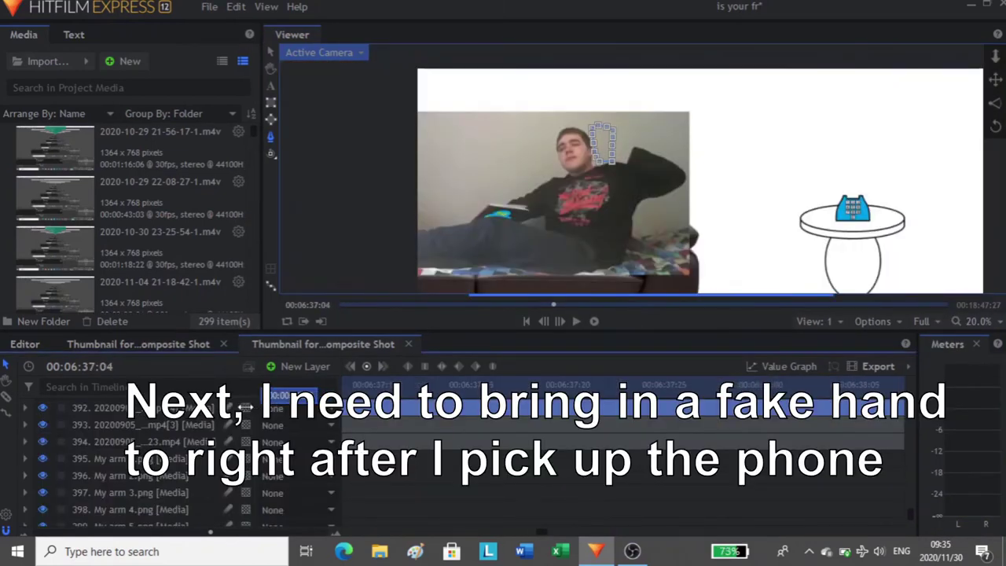
pyautogui.moveTo(214, 385); pyautogui.dragTo(2, 396)
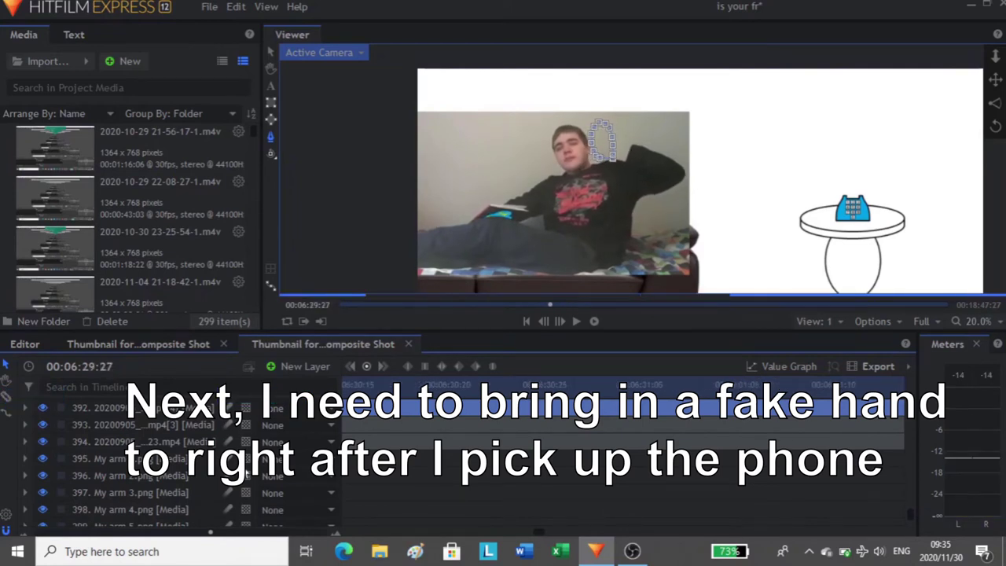
pyautogui.scroll(-4, 588, 502)
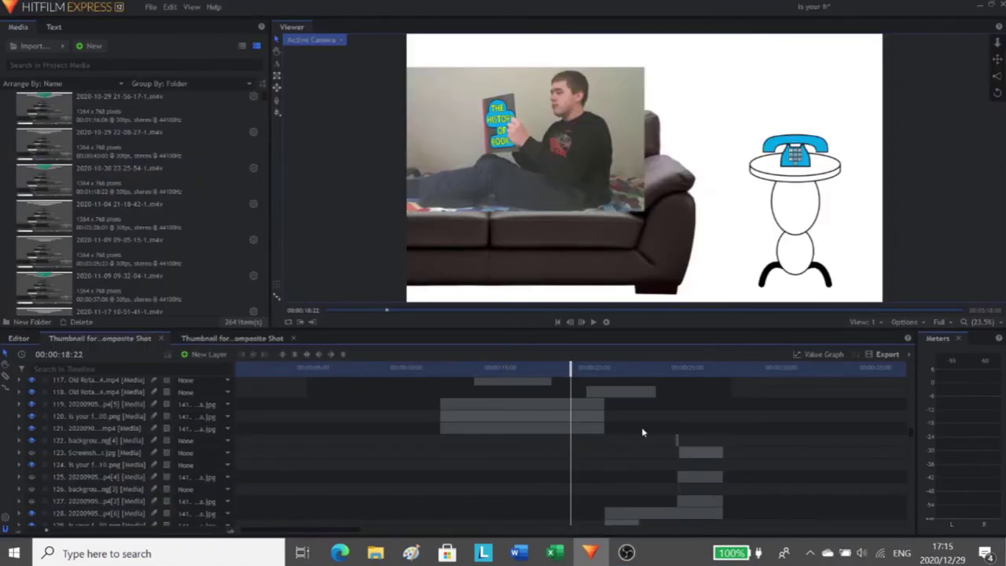
# Find a frame around 00:00:25 with the raised fist, fill the viewer with the hand and capture a screenshot.
pyautogui.press('space')
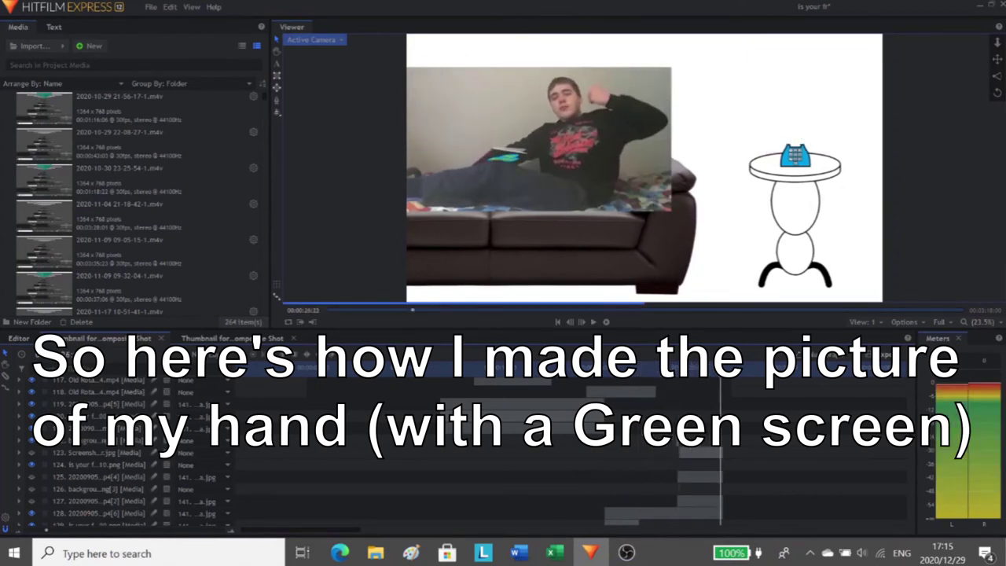
pyautogui.moveTo(721, 369); pyautogui.dragTo(698, 370)
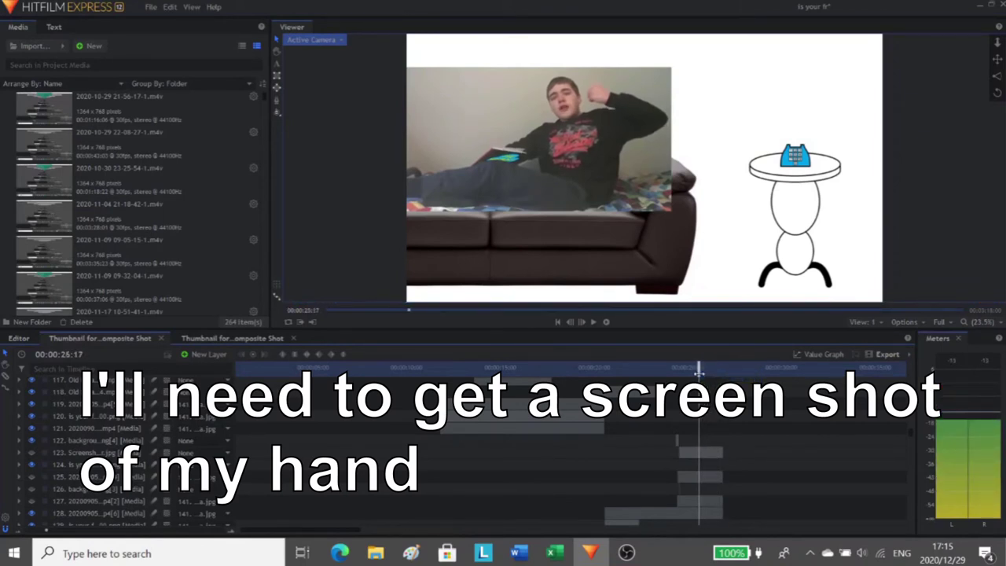
pyautogui.moveTo(683, 330); pyautogui.dragTo(680, 480)
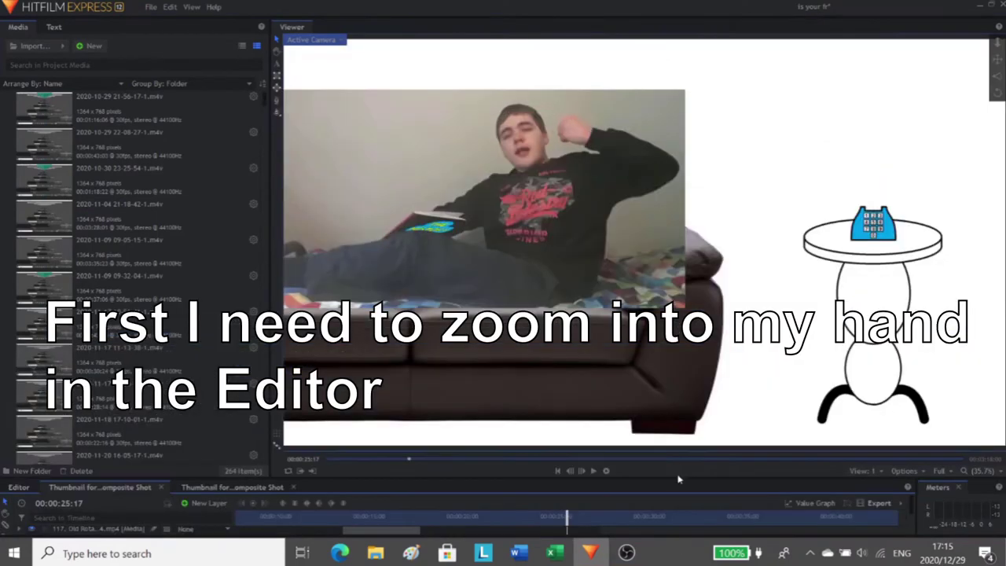
pyautogui.scroll(8, 606, 188)
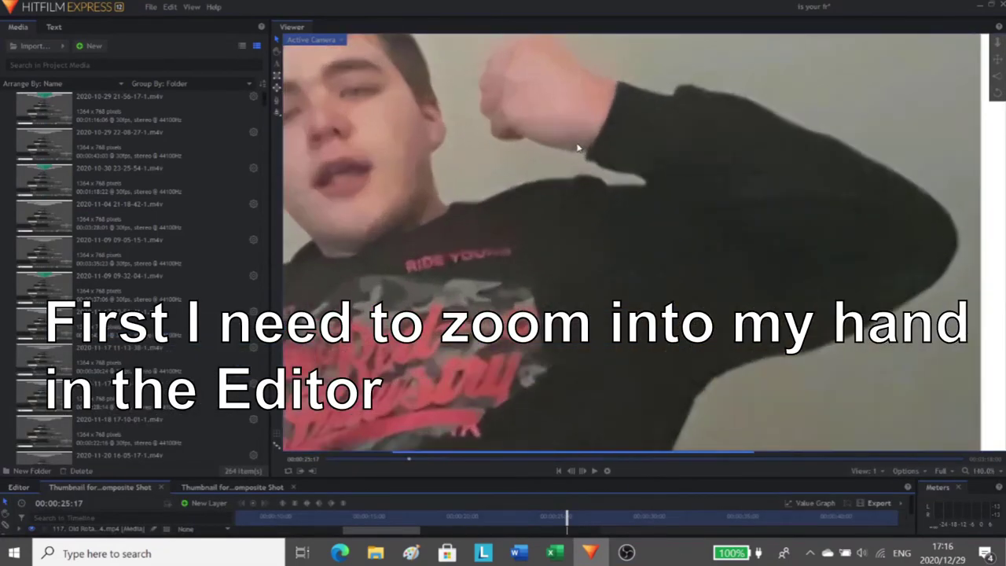
pyautogui.scroll(4, 629, 210)
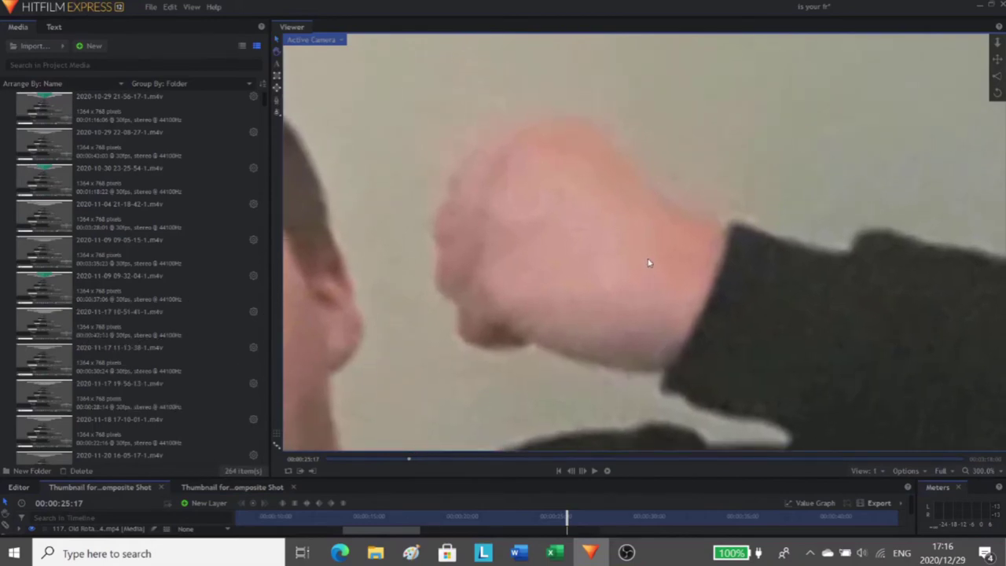
pyautogui.press('super+g')
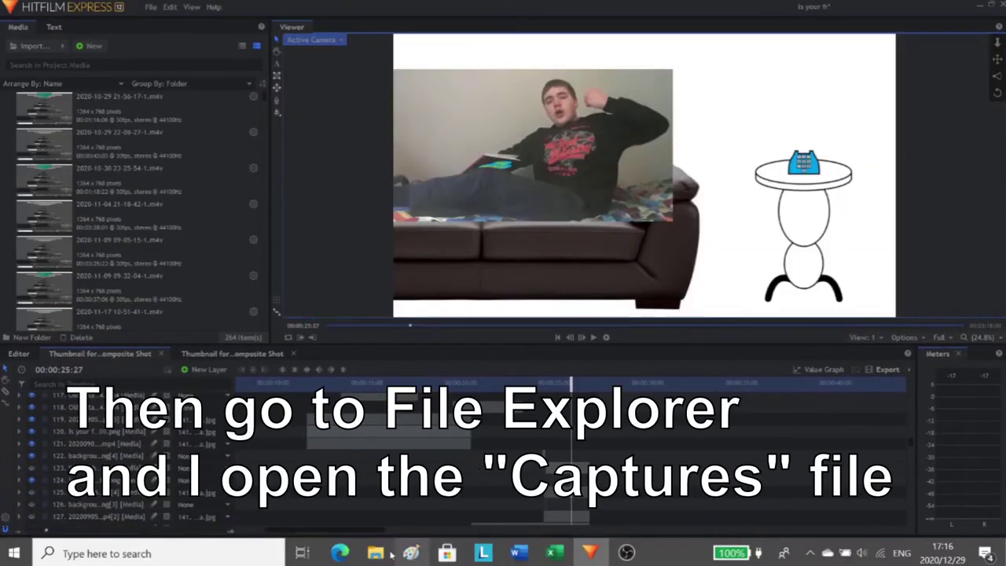
# Switch to File Explorer, preview the HitFilm Express 2020_12_29 17_16_37 screenshot in the Captures folder, and open it for editing in Paint.
pyautogui.click(375, 554)
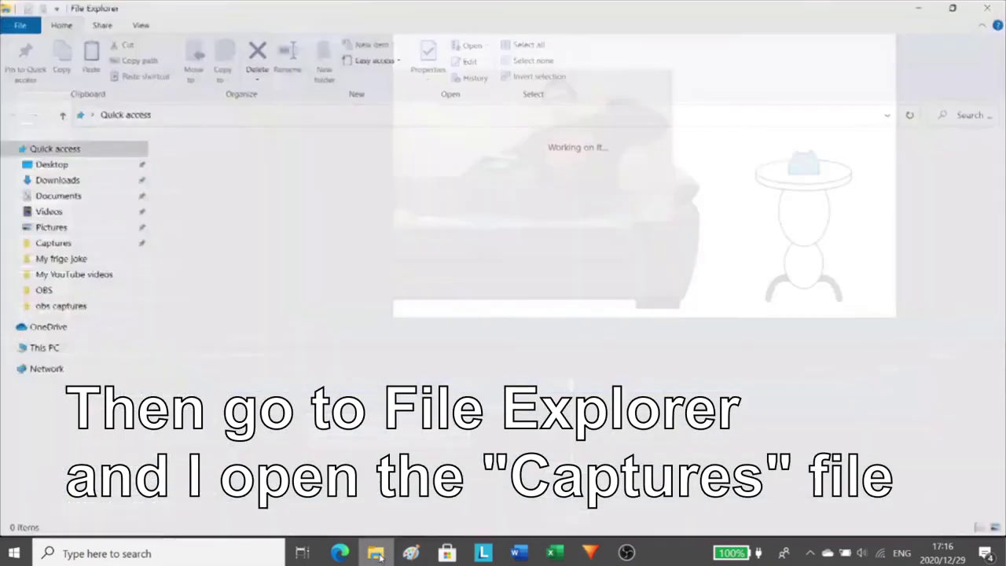
pyautogui.click(70, 245)
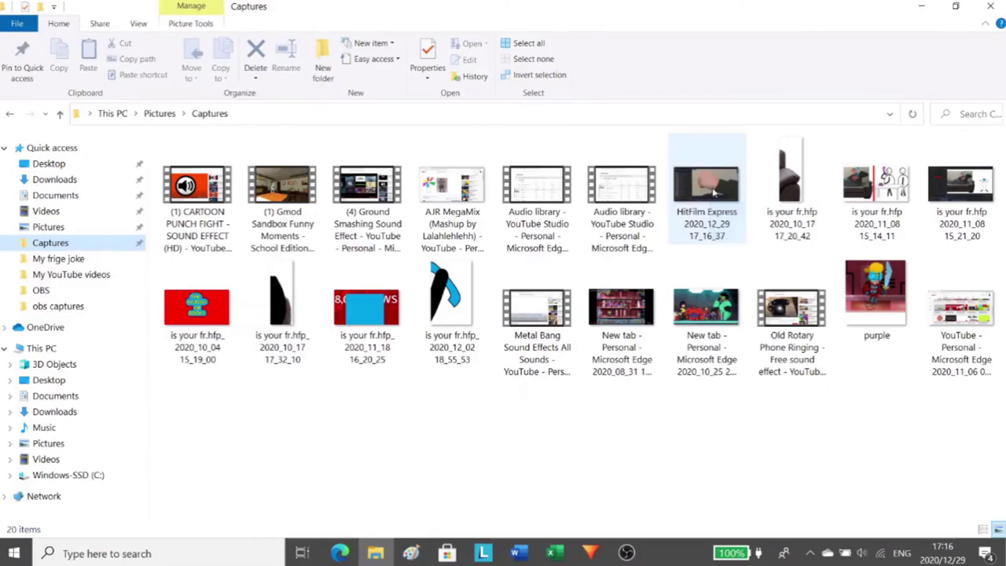
pyautogui.doubleClick(714, 191)
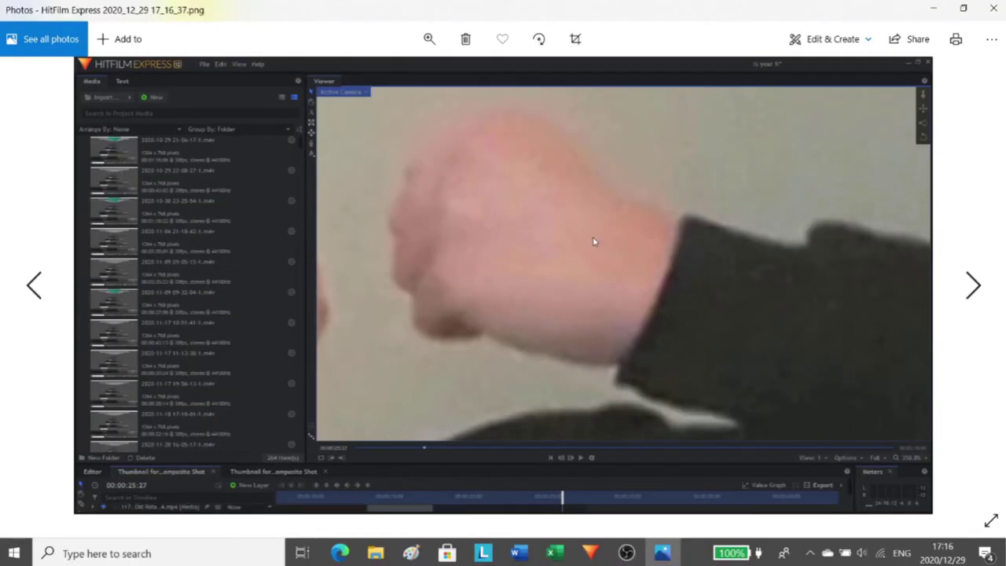
pyautogui.rightClick(714, 181)
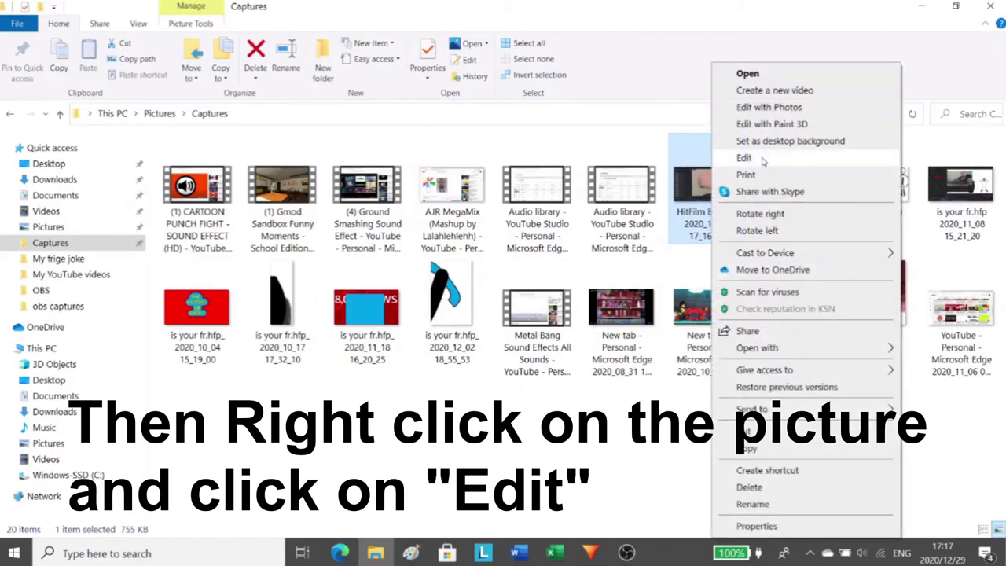
pyautogui.click(744, 158)
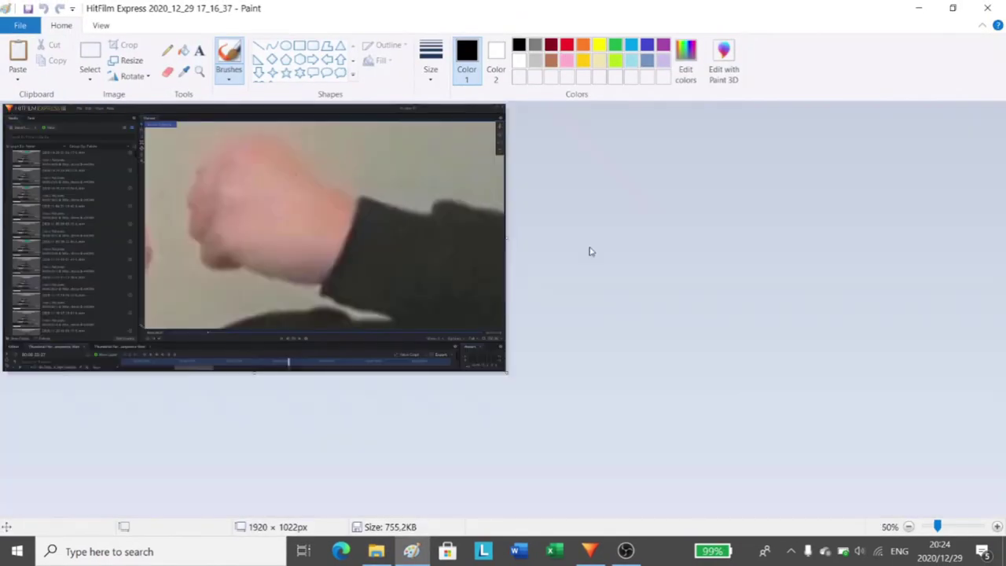
# Cut the whole picture, enlarge the canvas to about 9424 × 5688 px, and paste the picture back.
pyautogui.scroll(-2, 591, 250)
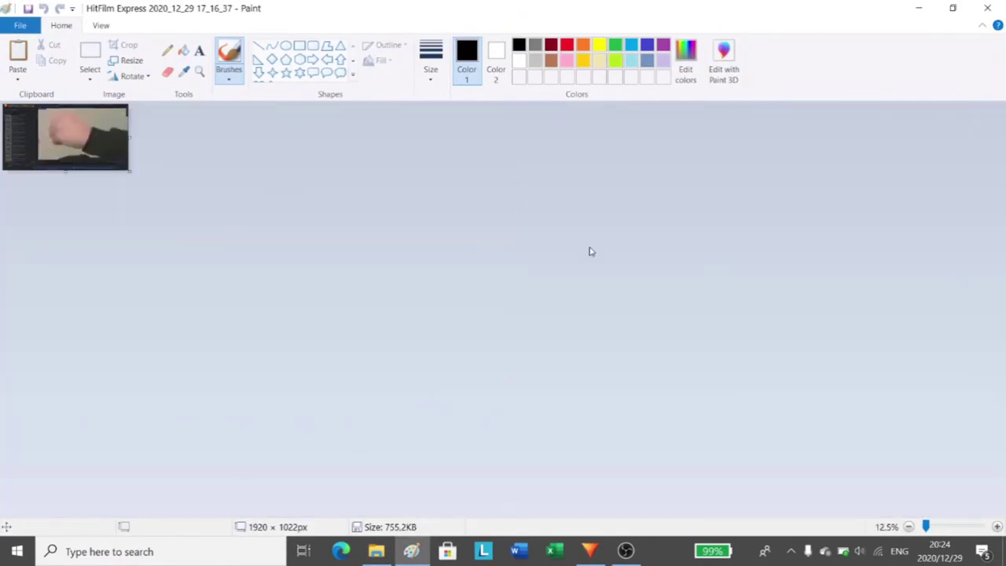
pyautogui.hotkey('ctrl', 'a')
pyautogui.hotkey('ctrl', 'x')
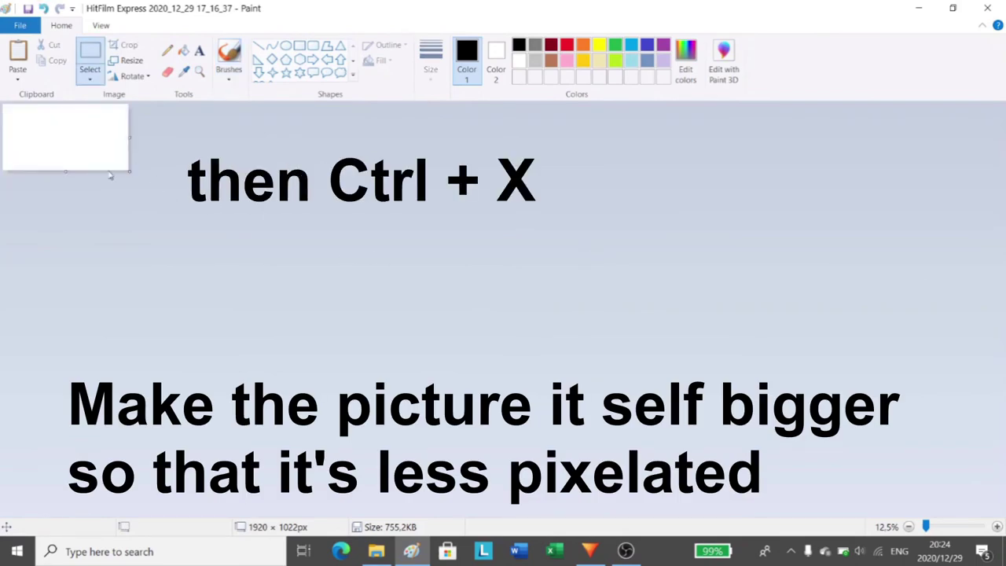
pyautogui.moveTo(130, 175); pyautogui.dragTo(435, 300)
pyautogui.hotkey('ctrl', 'v')
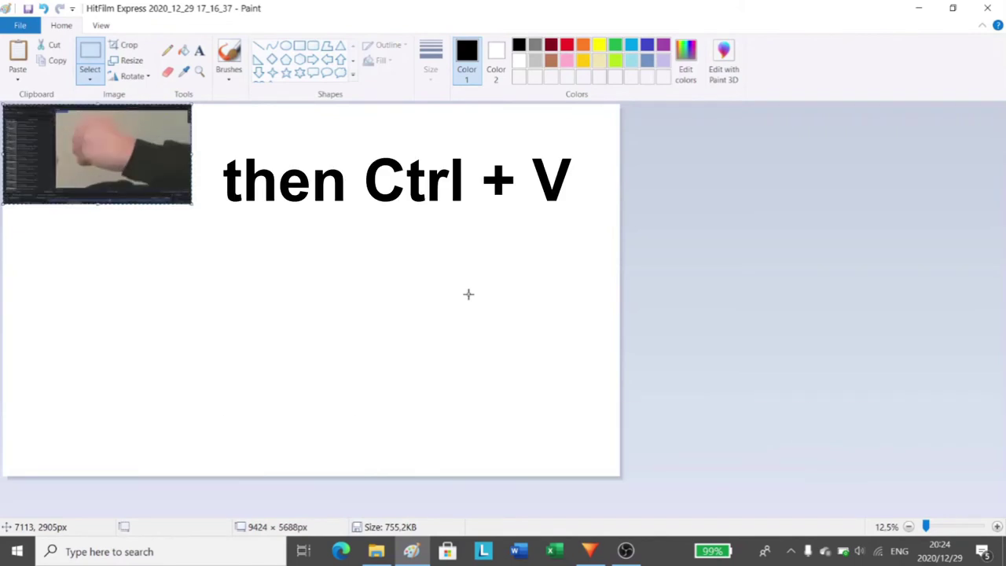
# Enlarge the pasted screenshot on the canvas until the hand is big enough to trace in detail.
pyautogui.hotkey('ctrl', '+')
pyautogui.hotkey('ctrl', '+')
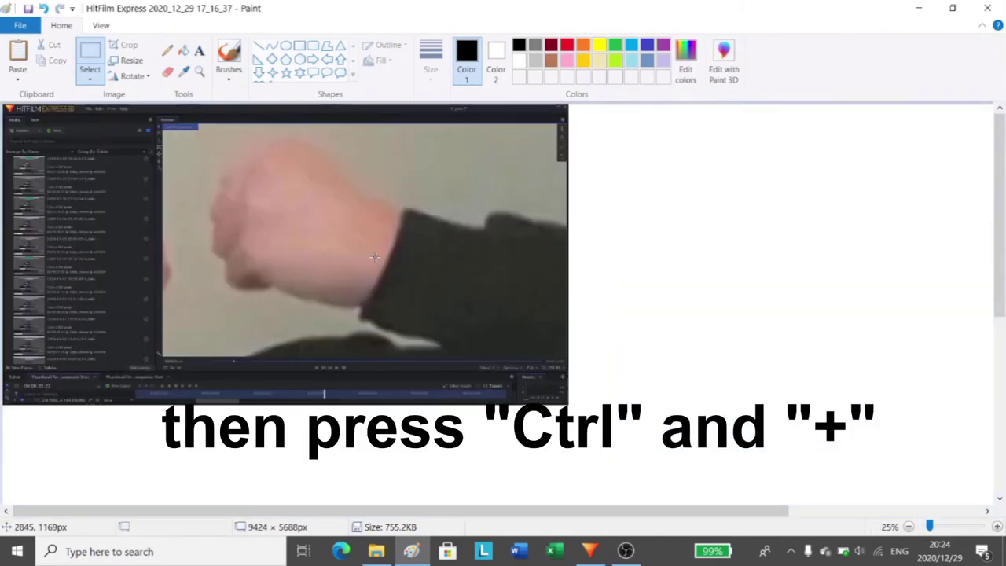
pyautogui.hotkey('ctrl', '+')
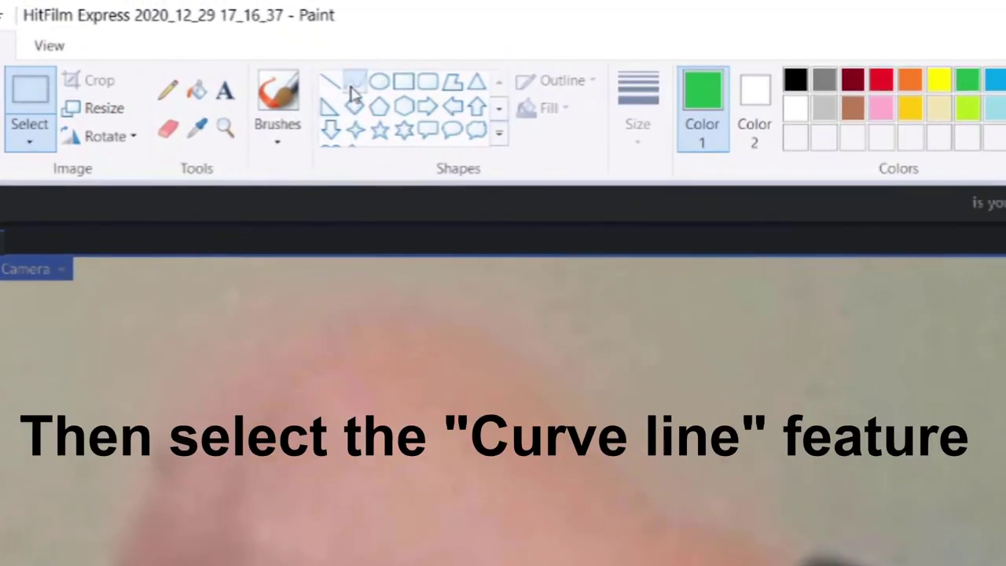
# Trace the upper edge of the hand from the sleeve to the knuckles with thick green lines using the Curve tool.
pyautogui.click(354, 82)
pyautogui.moveTo(644, 344)
pyautogui.mouseDown()
pyautogui.moveTo(740, 413)
pyautogui.moveTo(757, 444)
pyautogui.mouseUp()
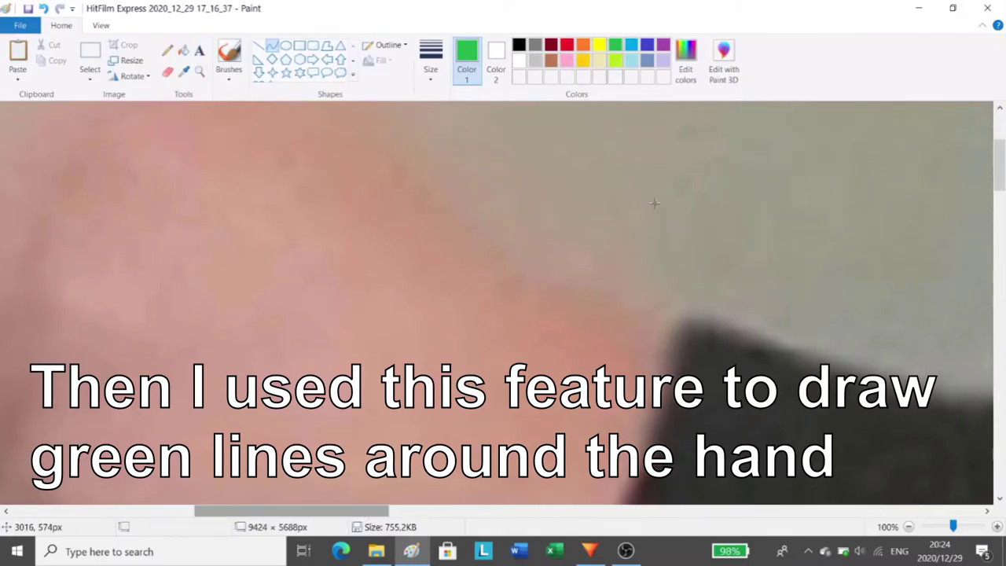
pyautogui.moveTo(653, 204)
pyautogui.mouseDown()
pyautogui.moveTo(672, 314)
pyautogui.moveTo(599, 232)
pyautogui.moveTo(479, 243)
pyautogui.moveTo(383, 202)
pyautogui.mouseUp()
pyautogui.hotkey('ctrl', 'z')
pyautogui.scroll(3, 600, 232)
pyautogui.scroll(-2, 599, 232)
pyautogui.moveTo(530, 307); pyautogui.dragTo(472, 299)
pyautogui.moveTo(377, 514); pyautogui.dragTo(317, 525)
pyautogui.moveTo(680, 200)
pyautogui.mouseDown()
pyautogui.moveTo(589, 153)
pyautogui.moveTo(331, 180)
pyautogui.mouseUp()
pyautogui.moveTo(613, 195)
pyautogui.mouseDown()
pyautogui.moveTo(611, 124)
pyautogui.moveTo(511, 114)
pyautogui.moveTo(327, 168)
pyautogui.moveTo(275, 205)
pyautogui.mouseUp()
# Draw a green curve about 504 px high down the knuckle side of the fist, bent outward to follow its contour.
pyautogui.scroll(-3, 276, 204)
pyautogui.moveTo(220, 163); pyautogui.dragTo(261, 427)
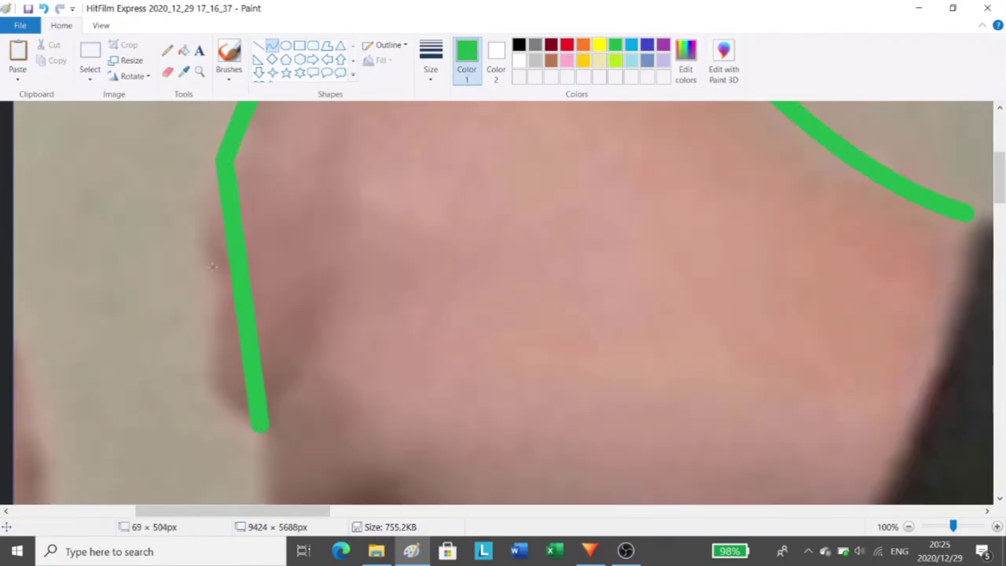
pyautogui.moveTo(213, 268); pyautogui.dragTo(197, 265)
pyautogui.moveTo(212, 386); pyautogui.dragTo(197, 406)
# Trace the underside of the fist and wrist with green curves up to the start of the sleeve.
pyautogui.scroll(-3, 198, 404)
pyautogui.moveTo(263, 221); pyautogui.dragTo(451, 334)
pyautogui.moveTo(291, 294); pyautogui.dragTo(255, 310)
pyautogui.moveTo(287, 350); pyautogui.dragTo(253, 365)
# Draw a green curve about 595 × 281 px from the wrist along the sleeve's lower edge, bent around the cuff corner.
pyautogui.moveTo(503, 318)
pyautogui.mouseDown()
pyautogui.moveTo(498, 329)
pyautogui.moveTo(813, 466)
pyautogui.moveTo(838, 466)
pyautogui.mouseUp()
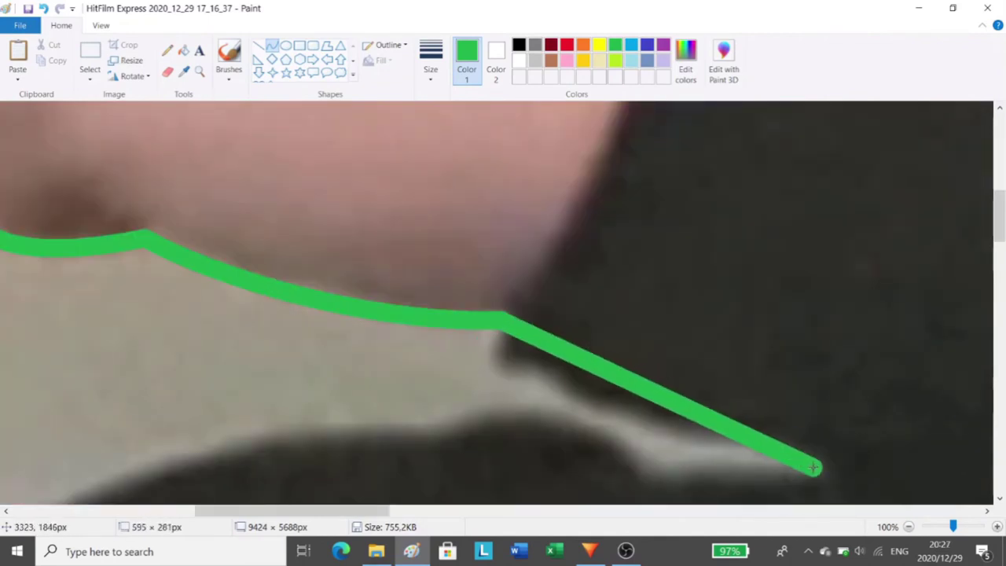
pyautogui.scroll(-3, 838, 466)
pyautogui.moveTo(543, 263); pyautogui.dragTo(479, 275)
pyautogui.moveTo(515, 274); pyautogui.dragTo(494, 278)
pyautogui.click(629, 386)
# Trace the sleeve's upper edge with a bent green curve and close the outline with a straight green line across the sleeve.
pyautogui.scroll(5, 534, 376)
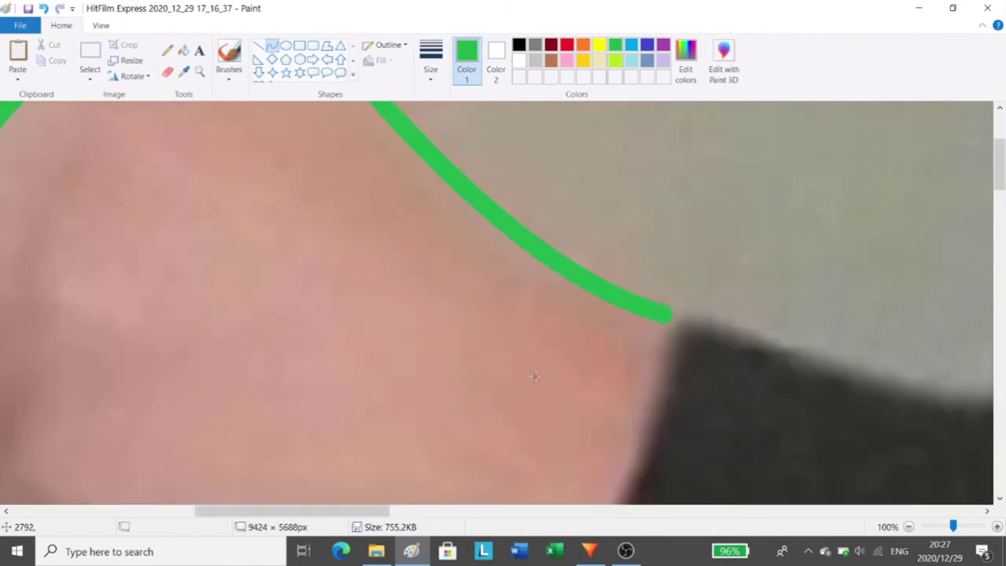
pyautogui.hscroll(4, 535, 377)
pyautogui.scroll(-2, 535, 377)
pyautogui.moveTo(372, 220); pyautogui.dragTo(693, 294)
pyautogui.moveTo(420, 228)
pyautogui.mouseDown()
pyautogui.moveTo(391, 198)
pyautogui.moveTo(429, 205)
pyautogui.mouseUp()
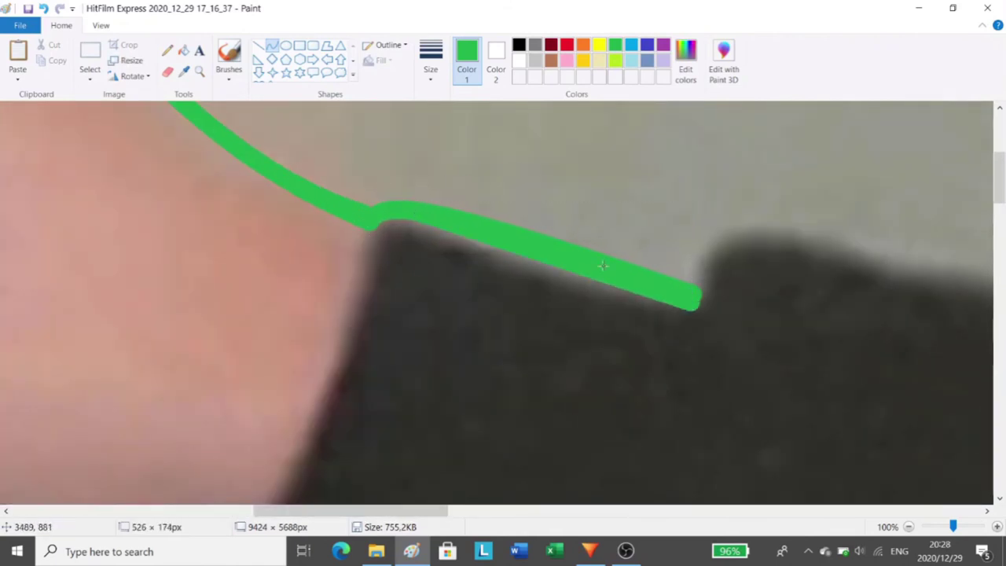
pyautogui.moveTo(603, 266); pyautogui.dragTo(450, 234)
pyautogui.scroll(1, 414, 255)
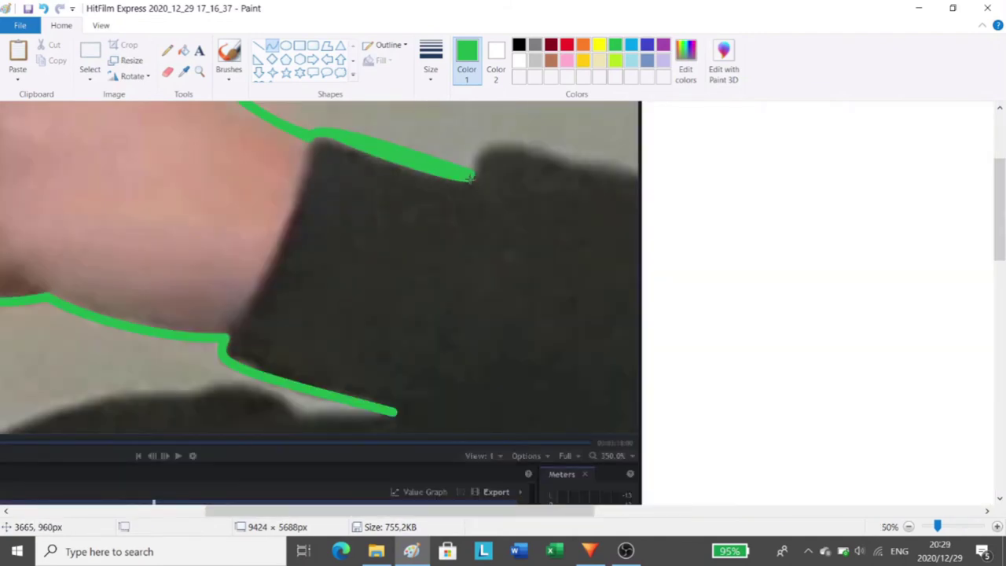
pyautogui.moveTo(471, 180); pyautogui.dragTo(395, 410)
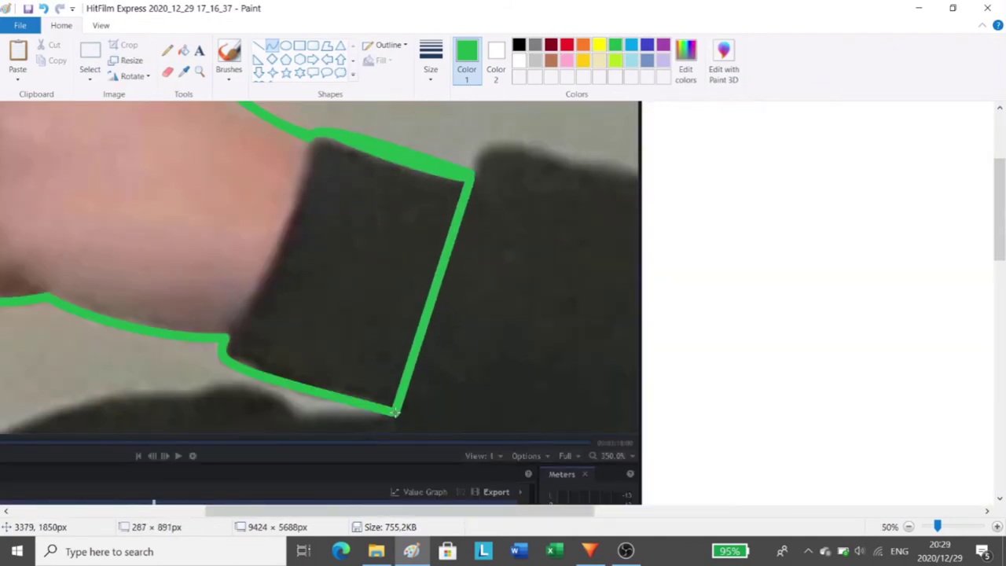